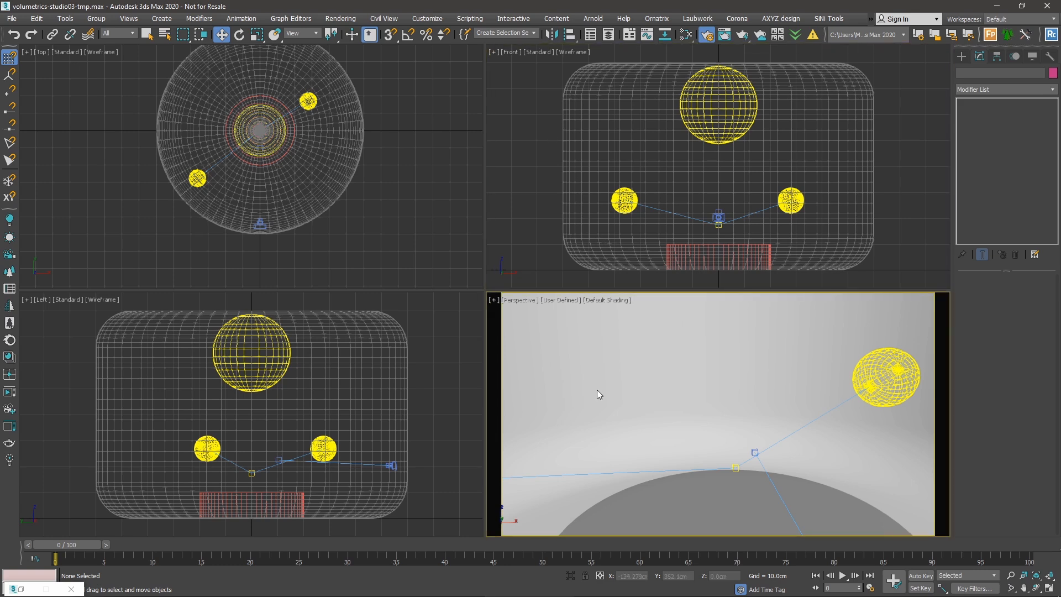
Switch the Perspective viewport to look through CoronaCamera001.
scroll(735, 384, "down", 5)
middle_click_drag(735, 383, 757, 419)
scroll(723, 429, "down", 4)
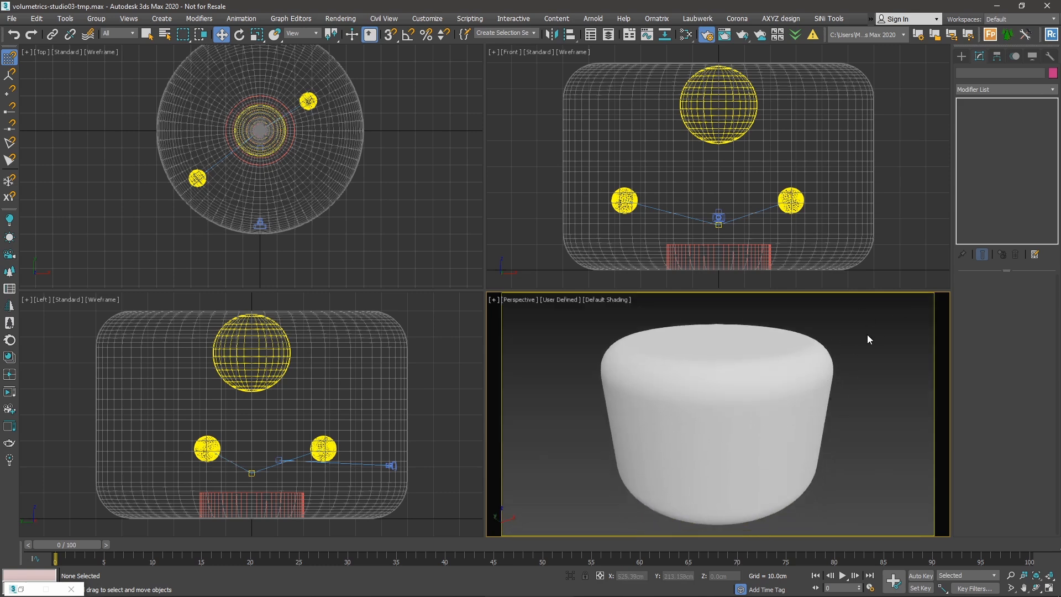
key("c")
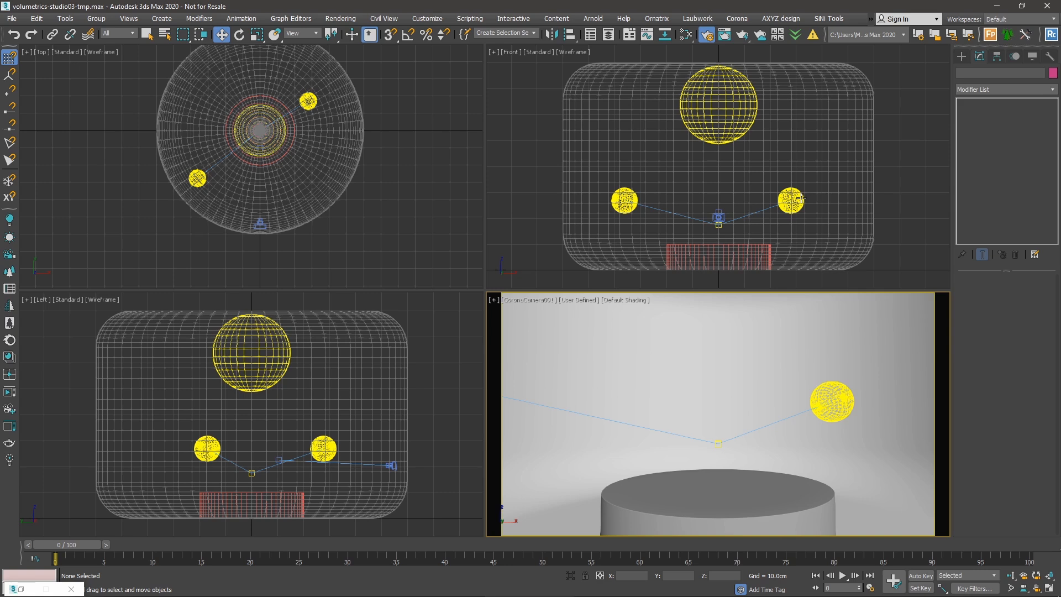
Start Corona Interactive Rendering and position its frame buffer window.
left_click(457, 361)
left_click(548, 345)
left_click(52, 351)
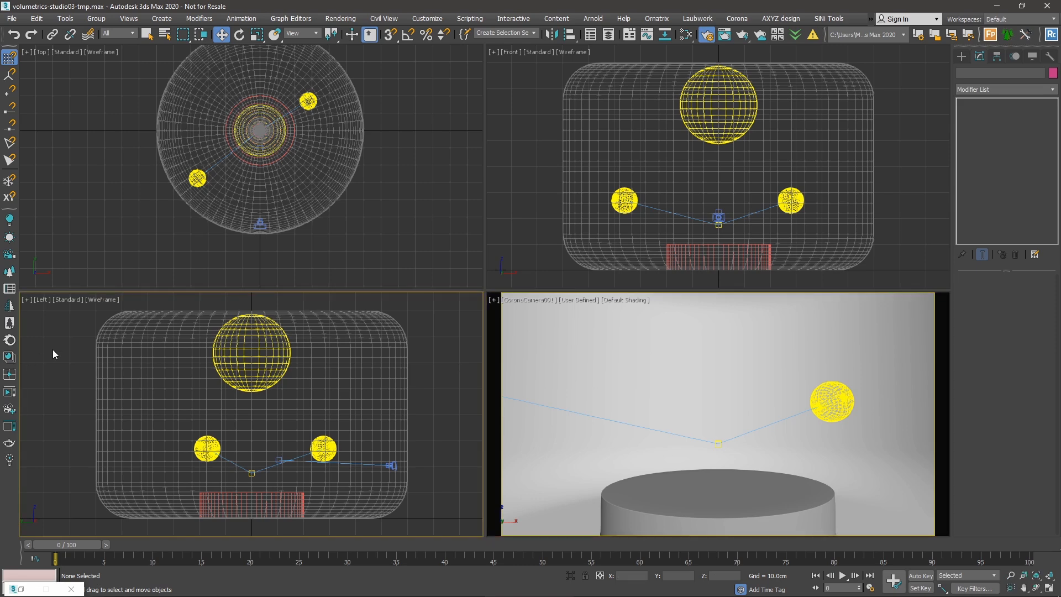
left_click(9, 392)
mouse_move(443, 192)
left_mouse_down()
mouse_move(436, 183)
mouse_move(427, 197)
left_mouse_up()
left_click(808, 391)
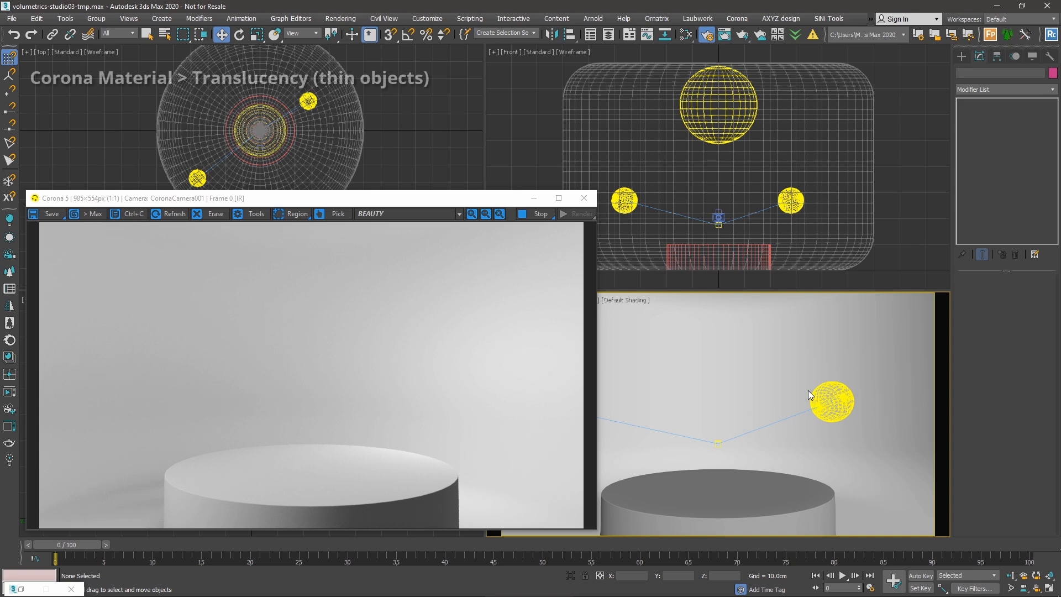
Unhide the Leaf object with Unhide by Name and select the oak leaf.
left_click_drag(489, 197, 483, 200)
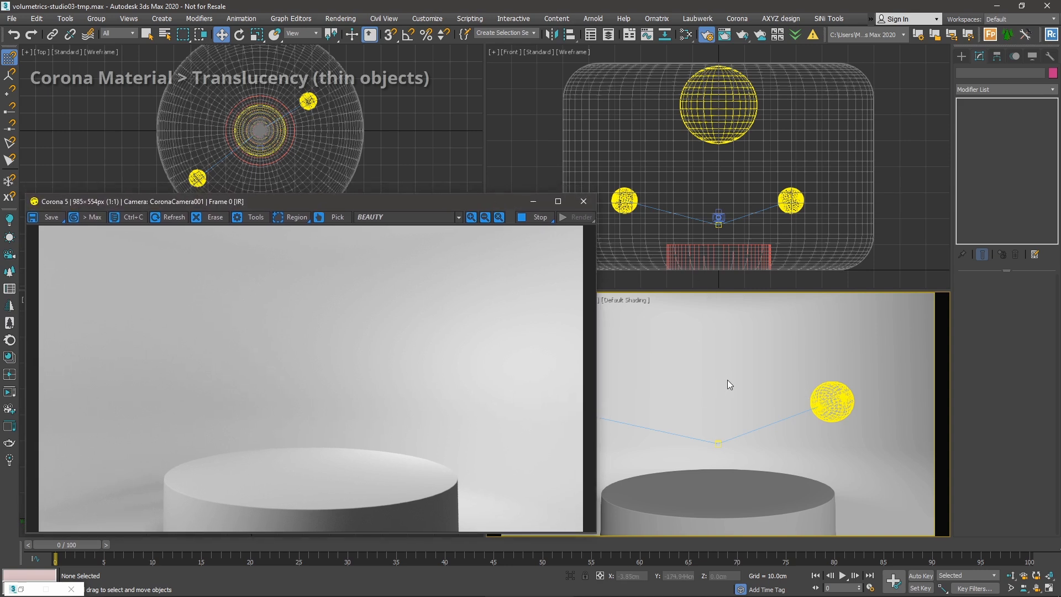
right_click(697, 365)
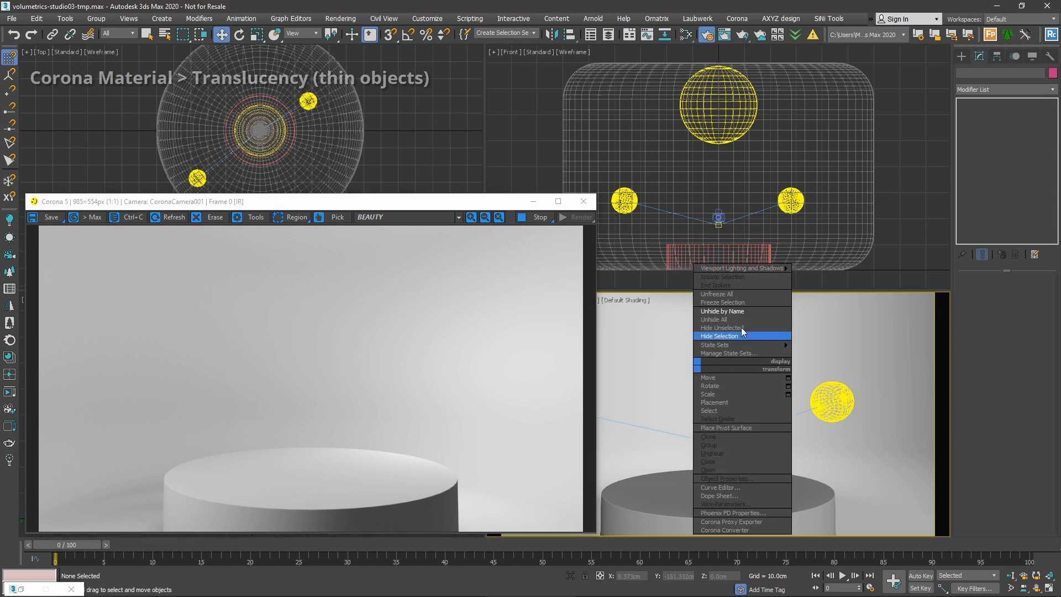
left_click(779, 311)
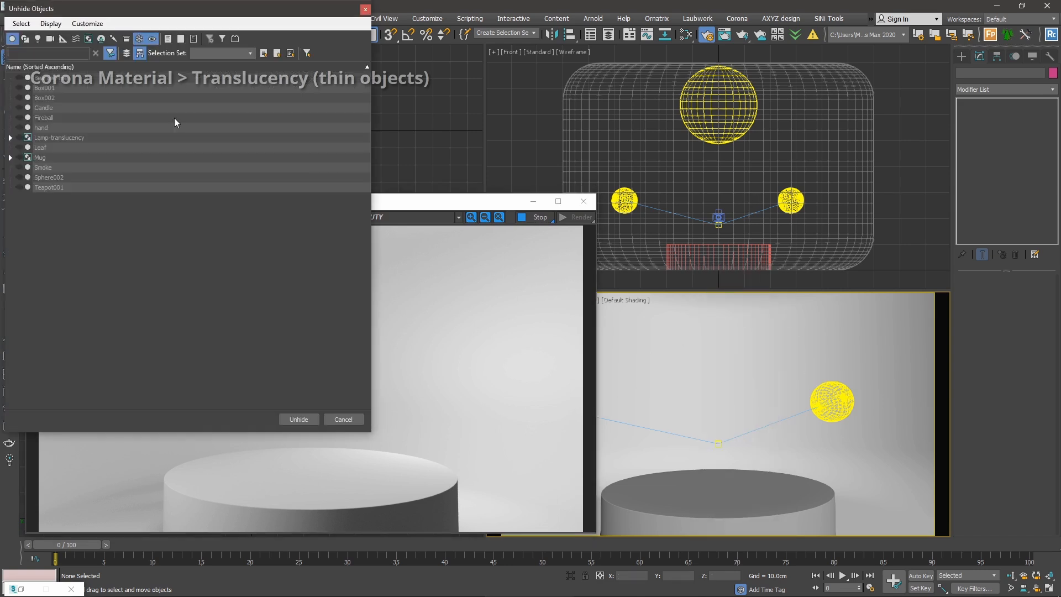
left_click(45, 148)
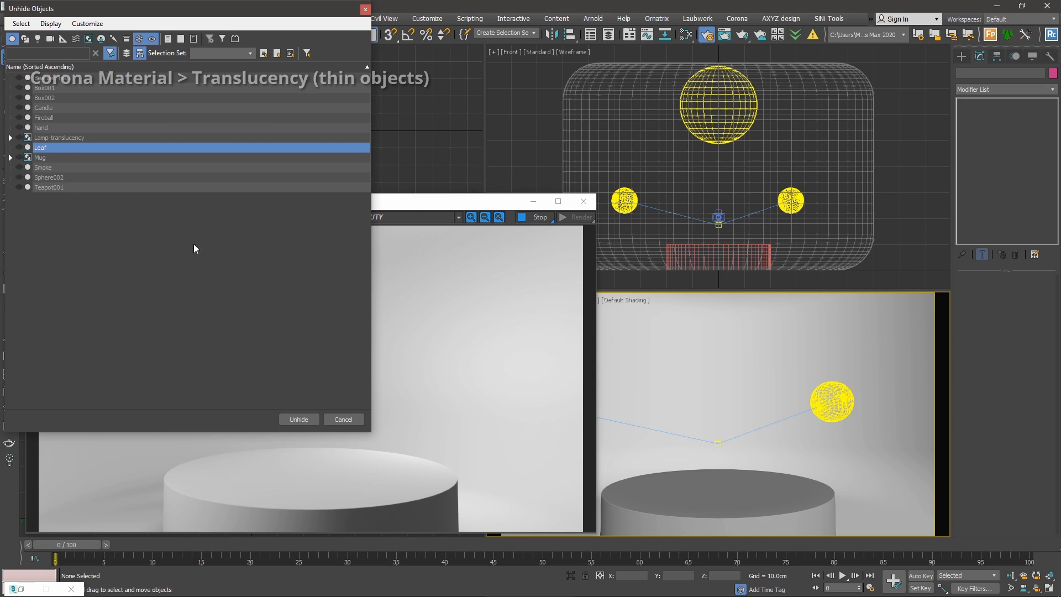
double_click(67, 147)
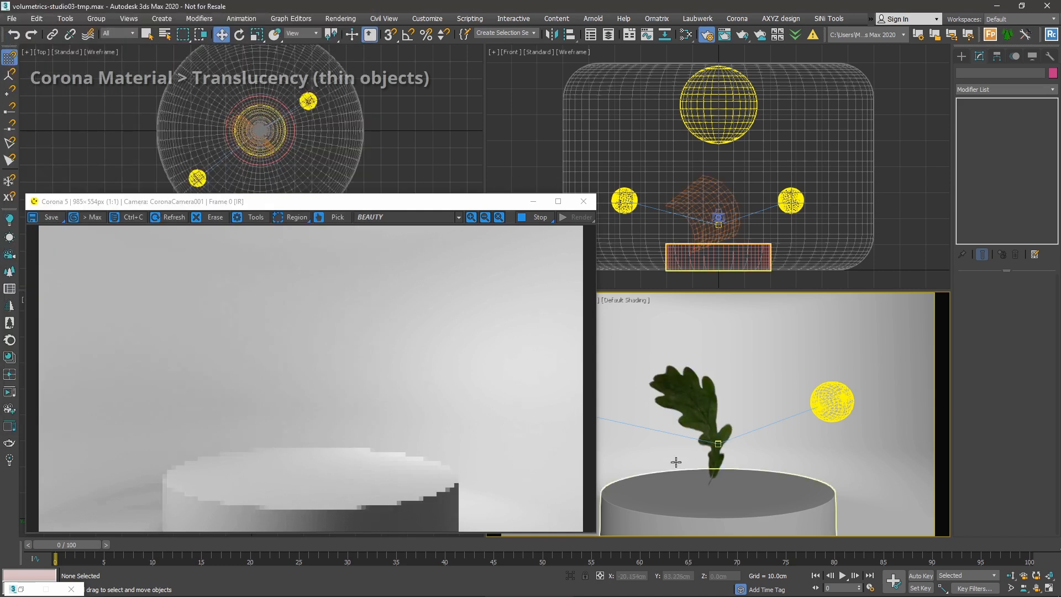
left_click(712, 386)
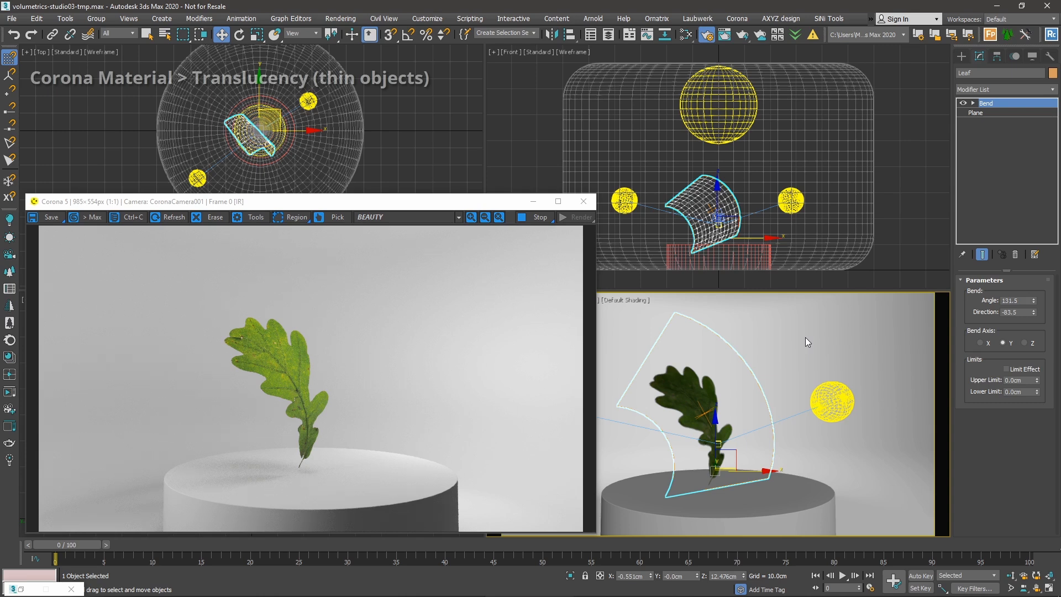
key("m")
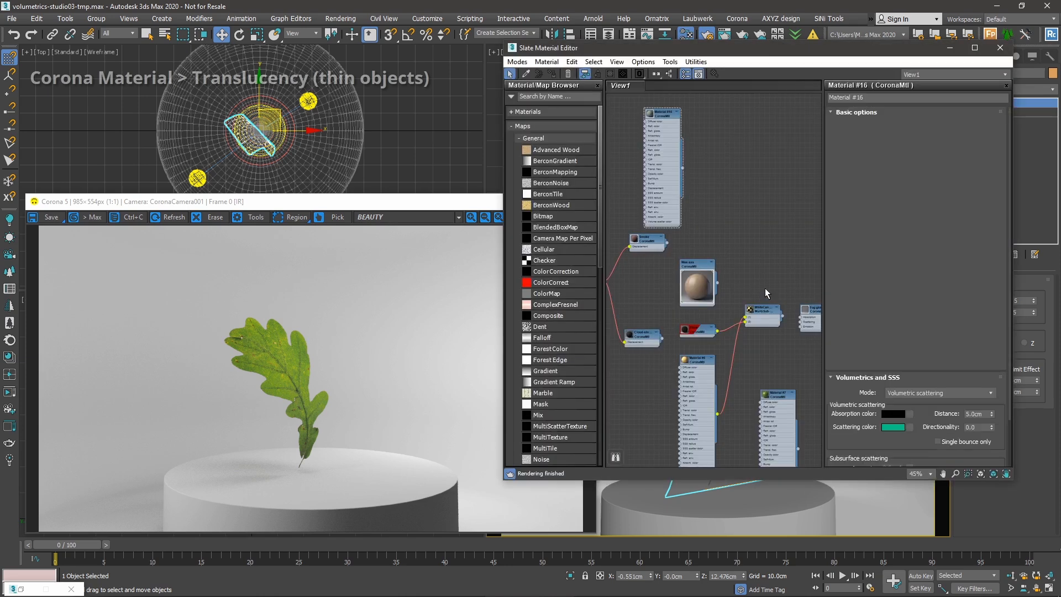
Pick the leaf's Leaf Oak CoronaMtl into Slate and select its Translucency Fraction.
left_click_drag(581, 49, 784, 54)
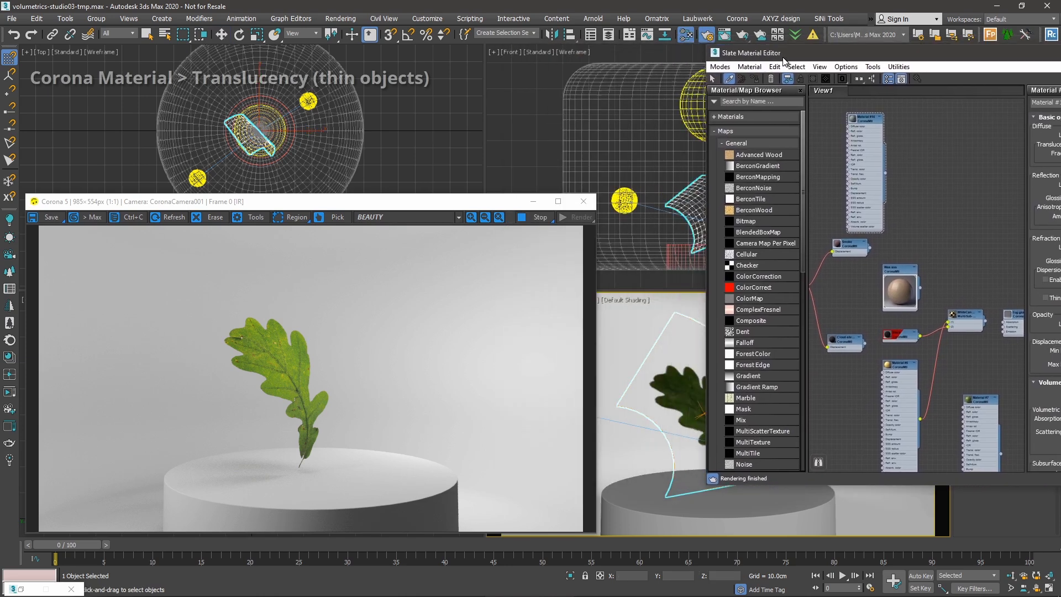
left_click(694, 385)
left_click_drag(900, 48, 699, 69)
scroll(703, 237, "up", 5)
middle_click_drag(643, 263, 704, 229)
double_click(674, 224)
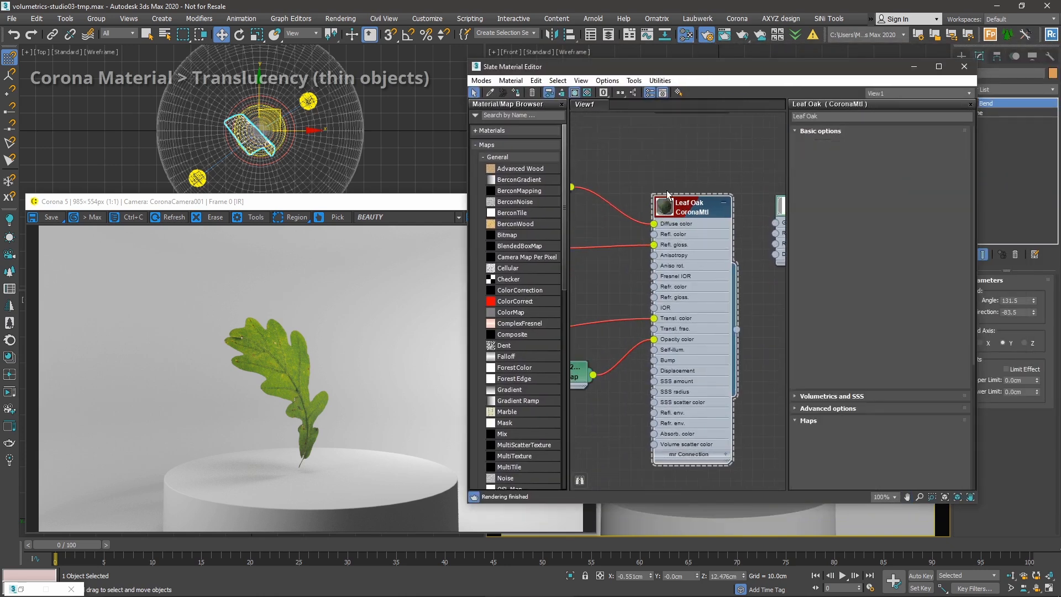
left_click(844, 167)
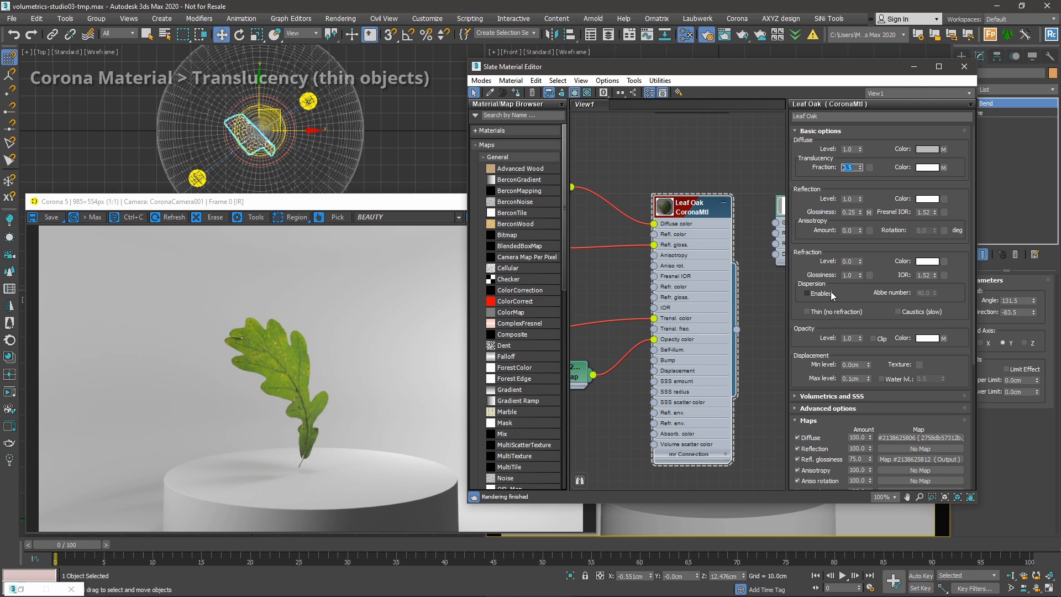
Minimize the material editor and switch off the left sphere light.
left_click(914, 67)
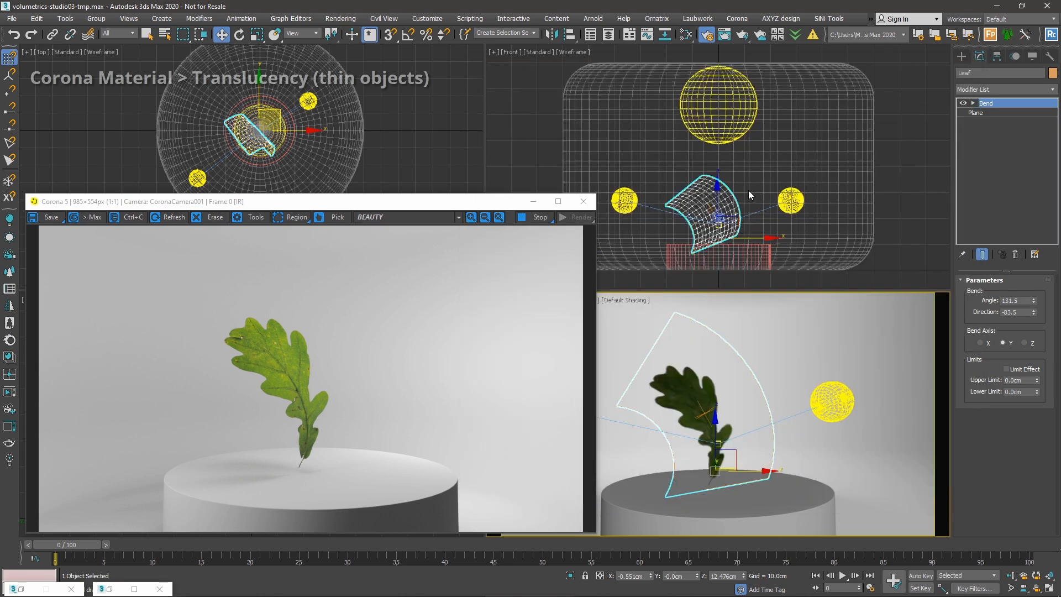
left_click(719, 118)
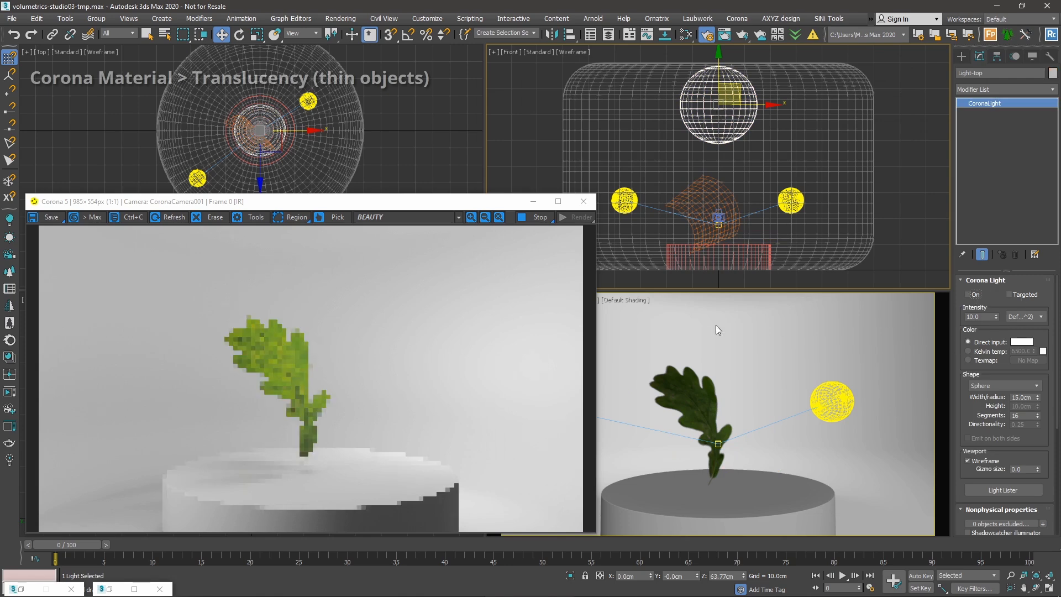
left_click(604, 165)
left_click(625, 200)
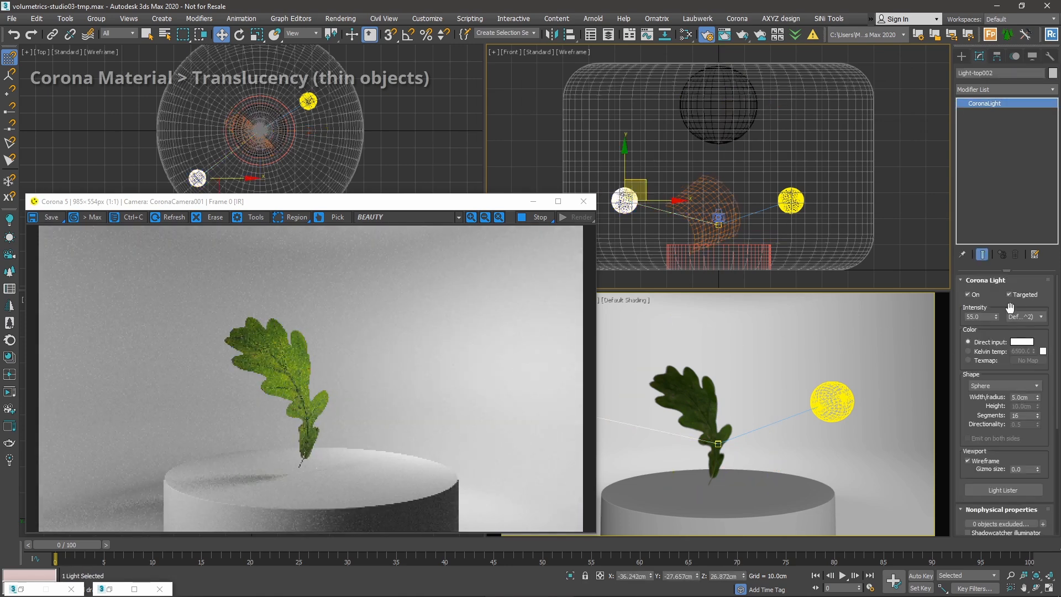
left_click(981, 298)
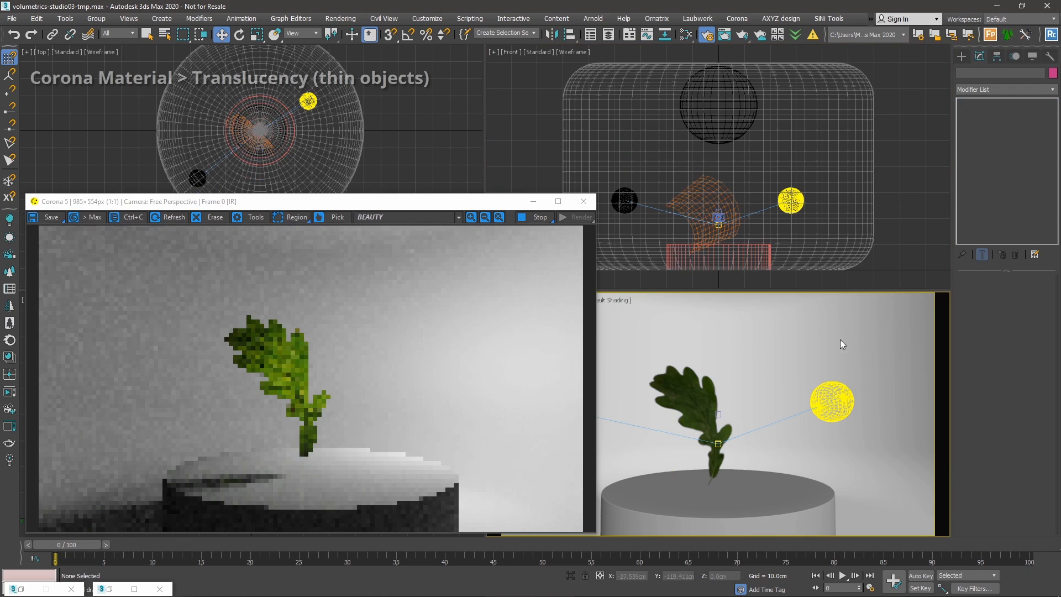
Select the right sphere light, widen the Perspective field of view and orbit to face the leaf.
left_click(835, 399)
mouse_move(831, 410)
middle_mouse_down("alt")
mouse_move(812, 412)
mouse_move(843, 406)
middle_mouse_up("alt")
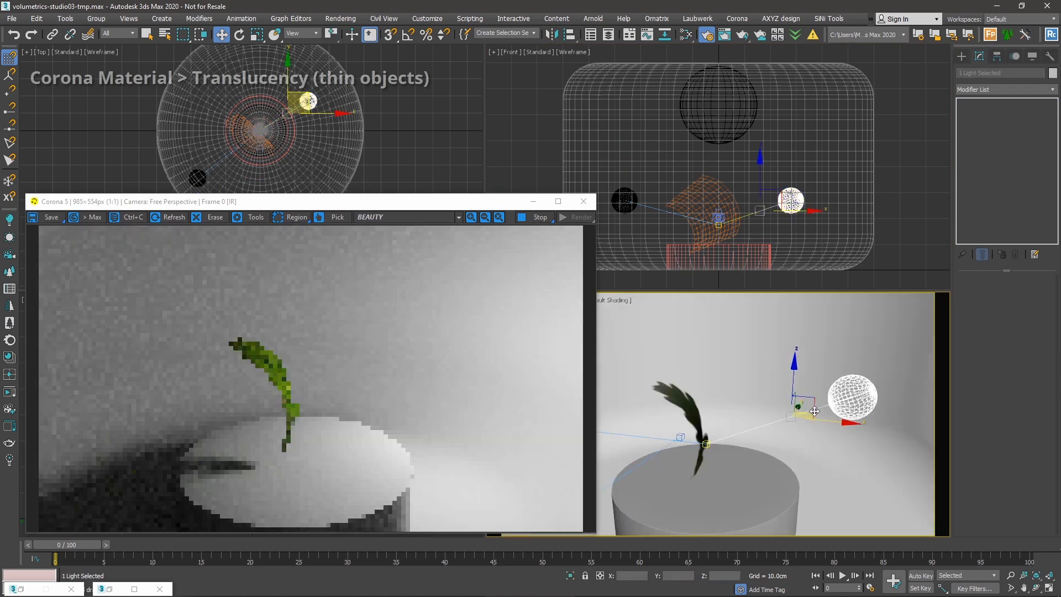
scroll(843, 403, "up", 4)
scroll(843, 404, "down", 5)
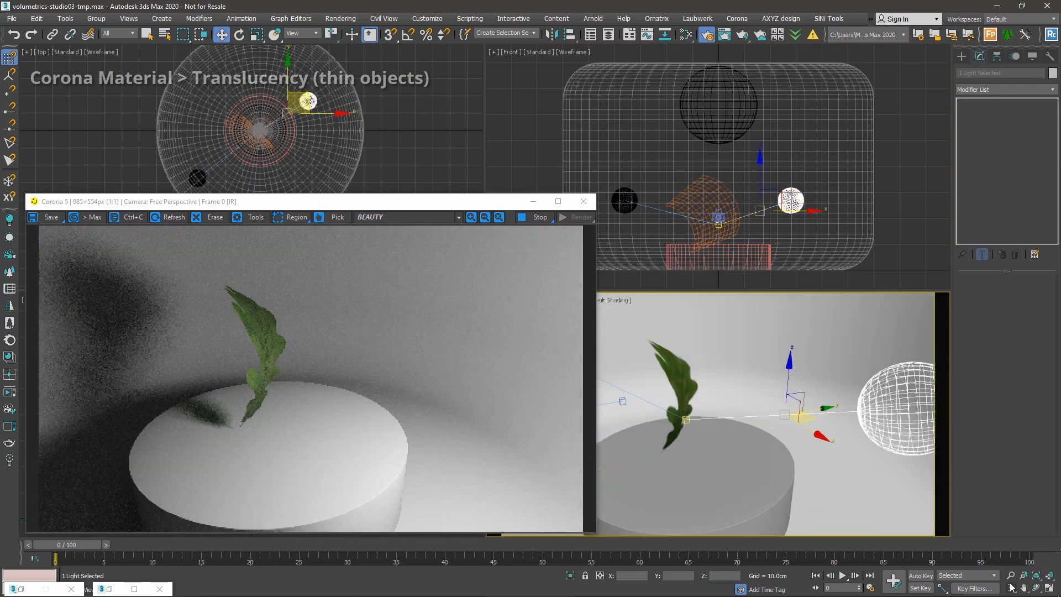
left_click(1012, 588)
left_click_drag(725, 386, 724, 411)
right_click(735, 409)
middle_click_drag(766, 403, 731, 405, "alt")
scroll(728, 405, "up", 4)
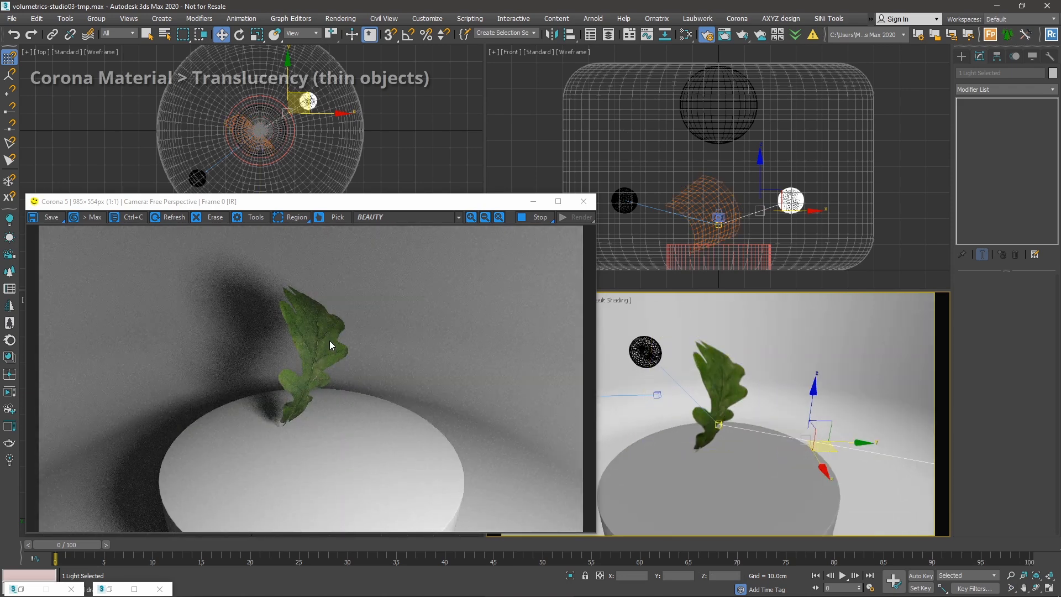
scroll(775, 421, "up", 5)
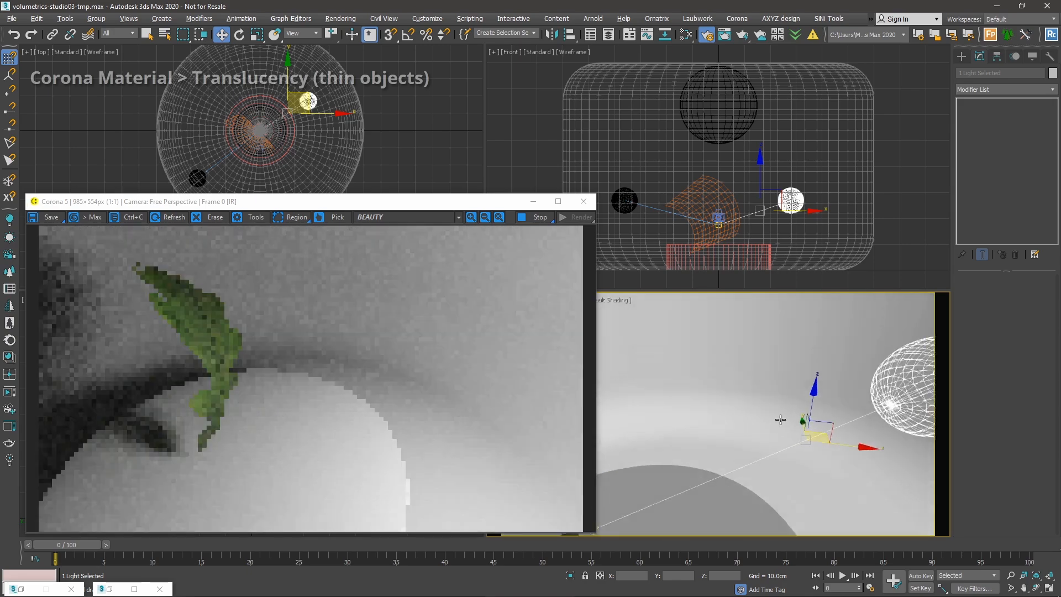
scroll(775, 422, "down", 5)
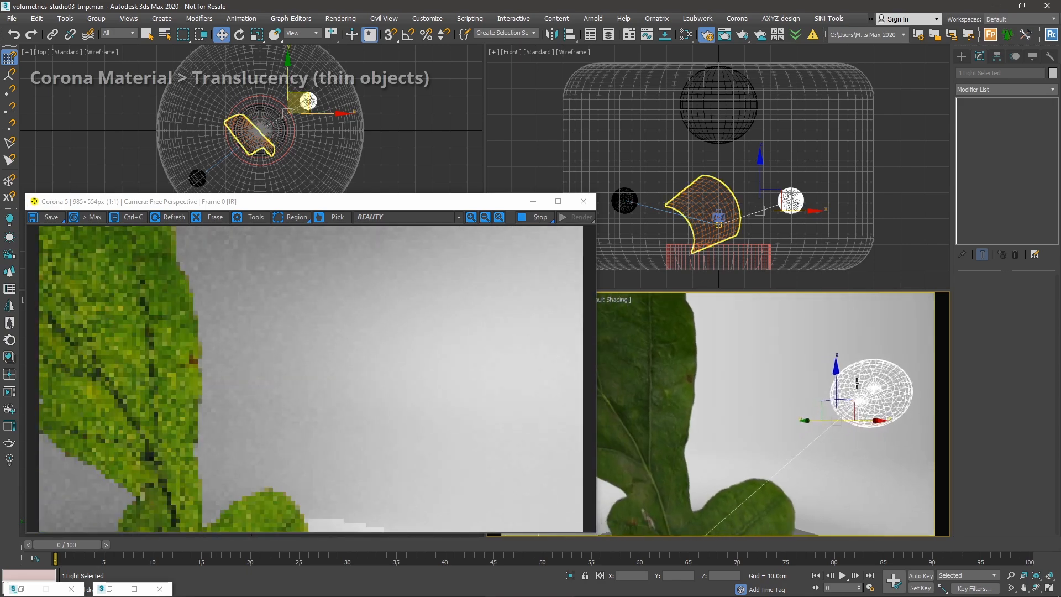
scroll(907, 365, "down", 4)
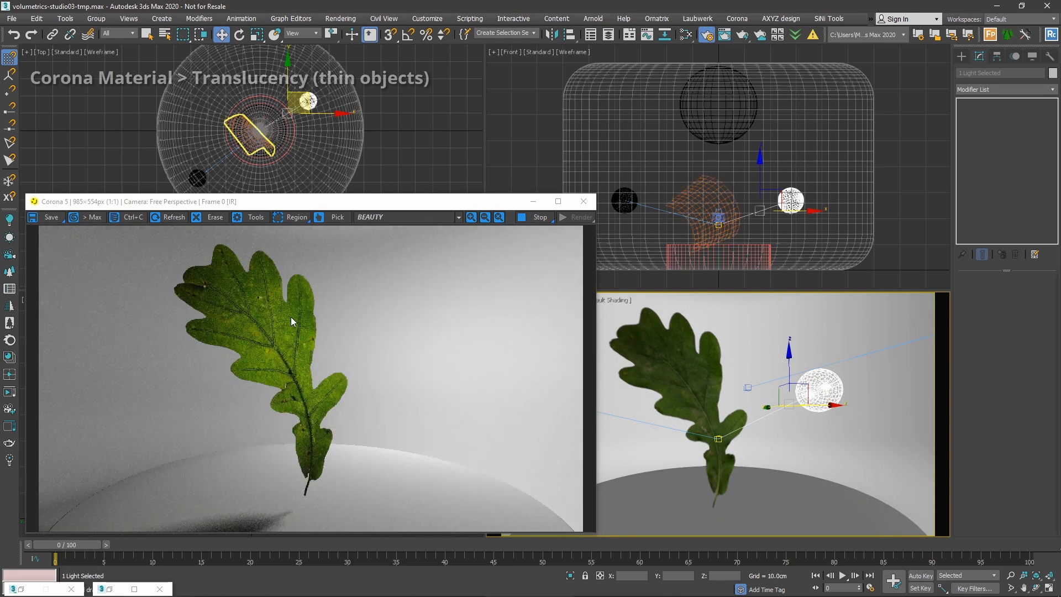
Toggle the Light-back light off and back on, leaving the leaf backlit.
left_click(823, 393)
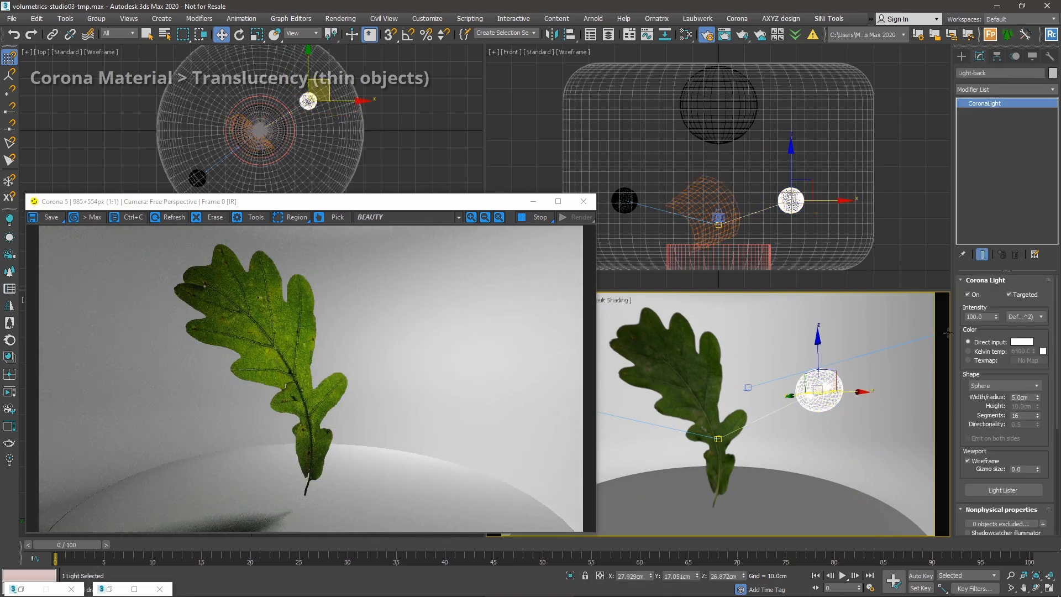
left_click(981, 297)
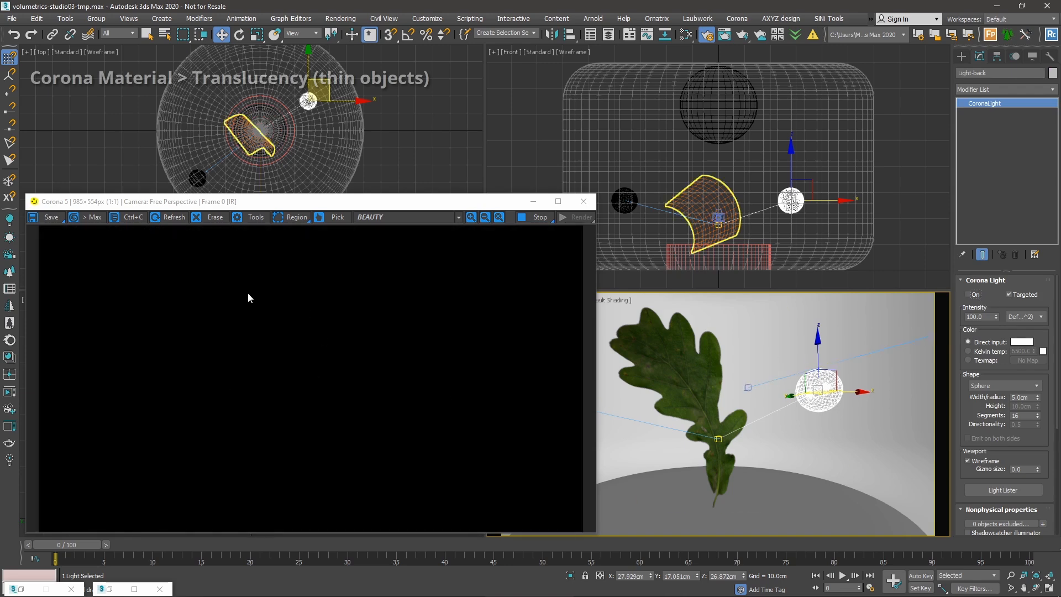
left_click(968, 294)
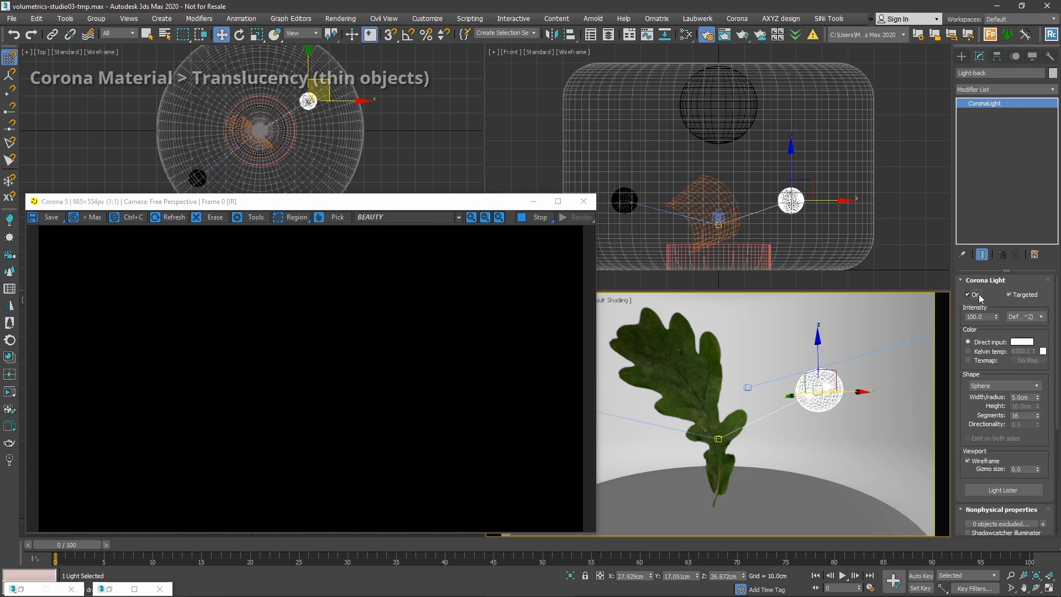
middle_click_drag(769, 426, 787, 454, "alt")
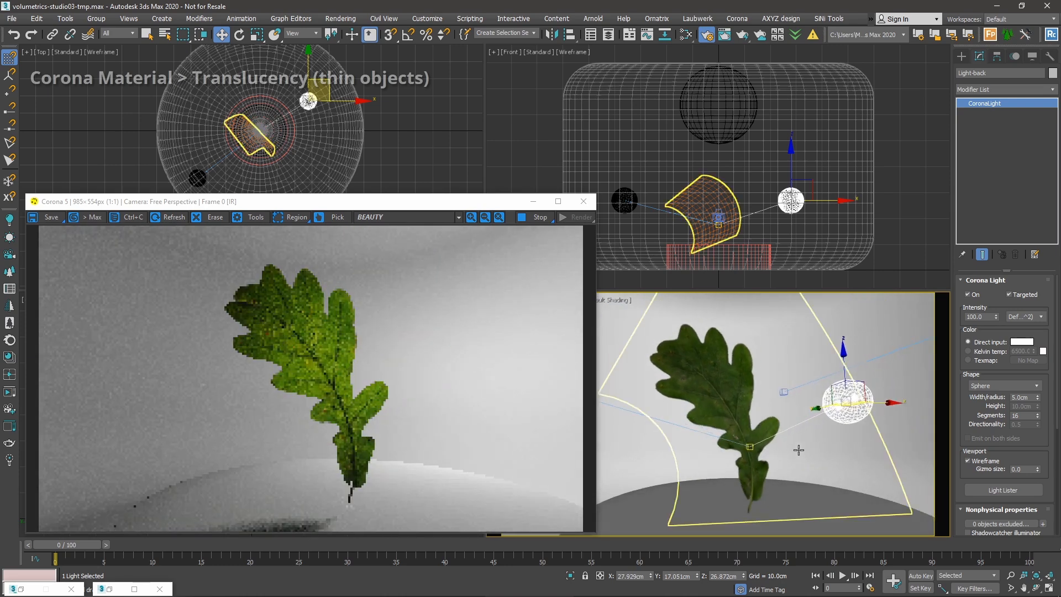
Set the Leaf Oak material's Translucency Fraction to 0.8.
key("m")
scroll(704, 223, "up", 2)
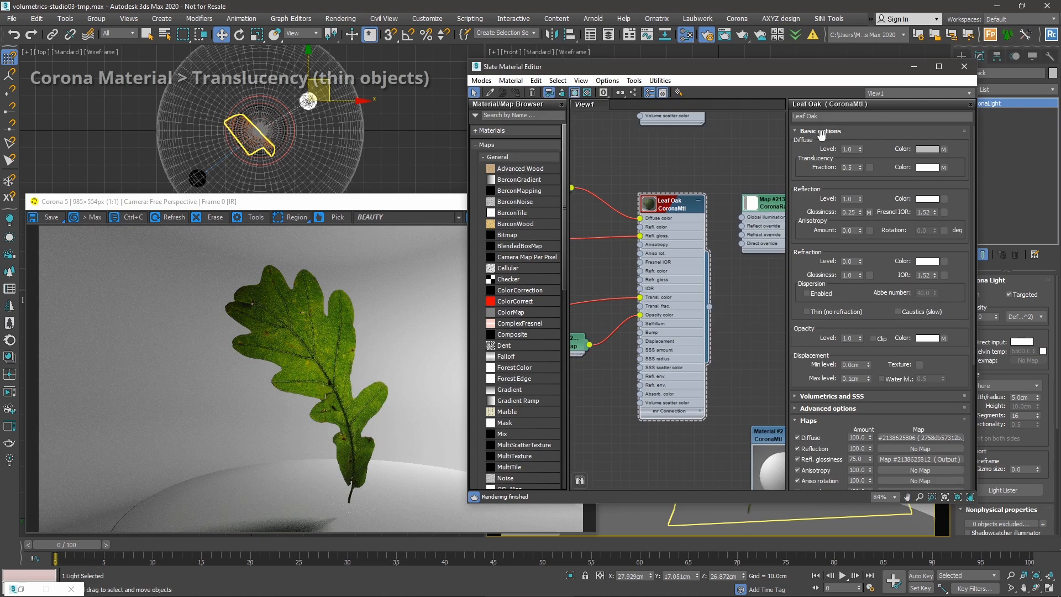
double_click(846, 167)
type("0.")
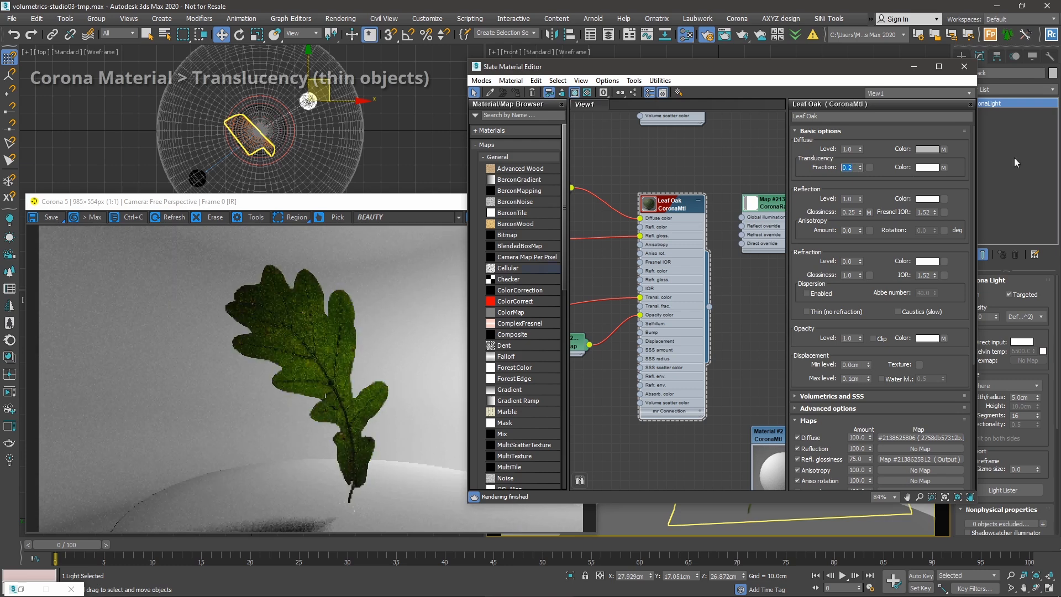
left_click(854, 167)
type("8")
key("Return")
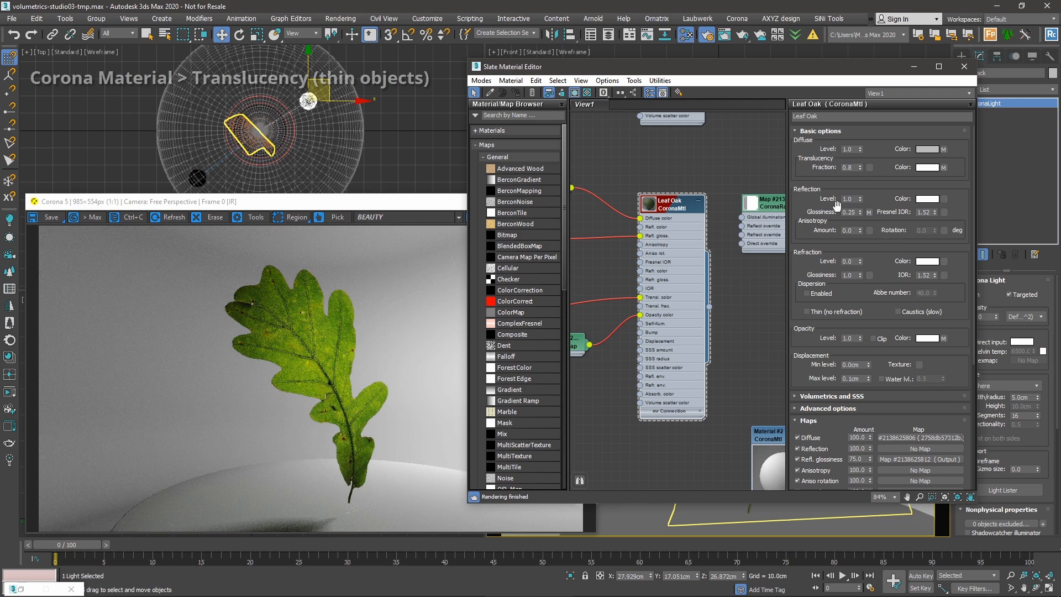
double_click(850, 167)
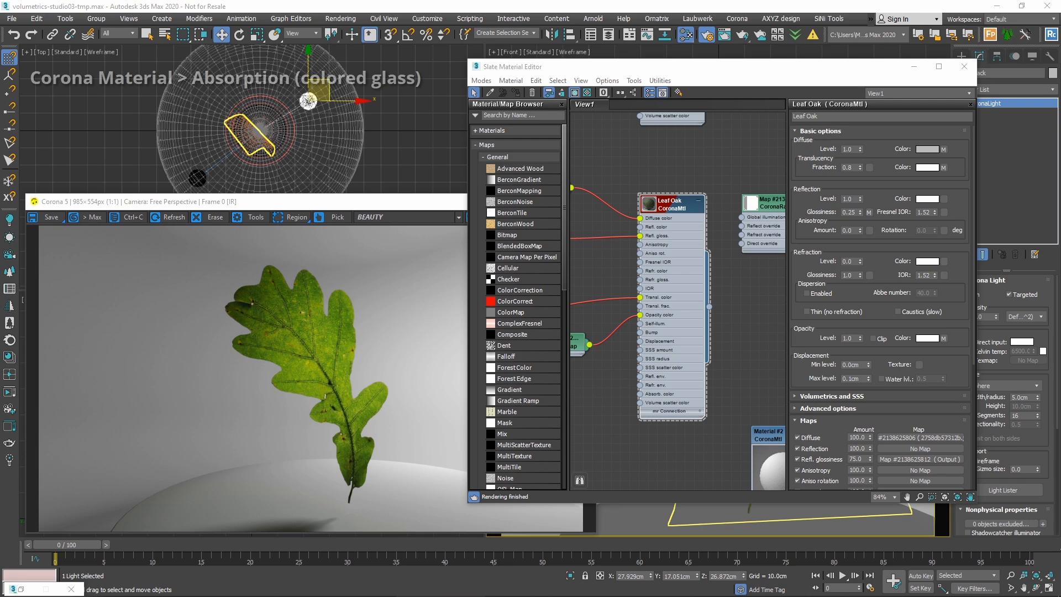
Minimize the material editor and hide the leaf.
left_click(914, 67)
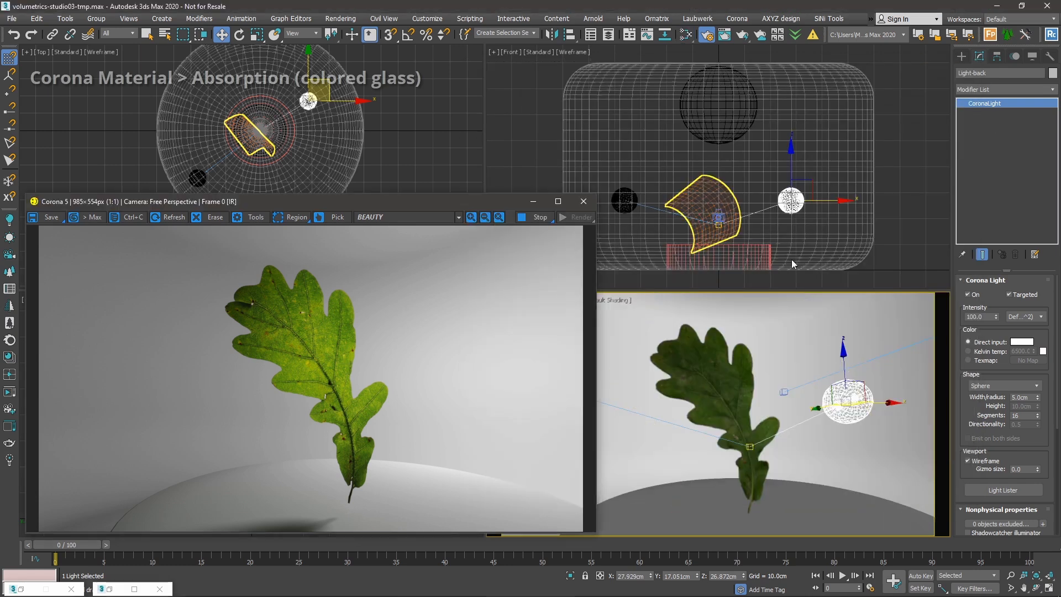
right_click(737, 390)
left_click(752, 349)
Unhide the Mug through Unhide by Name and select it.
right_click(711, 371)
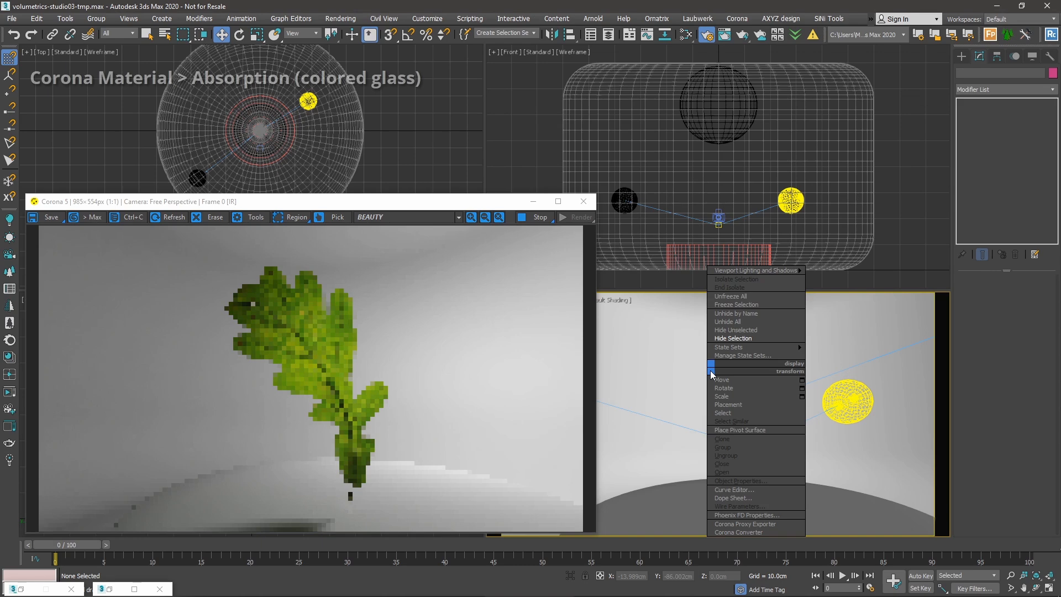
left_click(737, 314)
left_click_drag(225, 15, 577, 70)
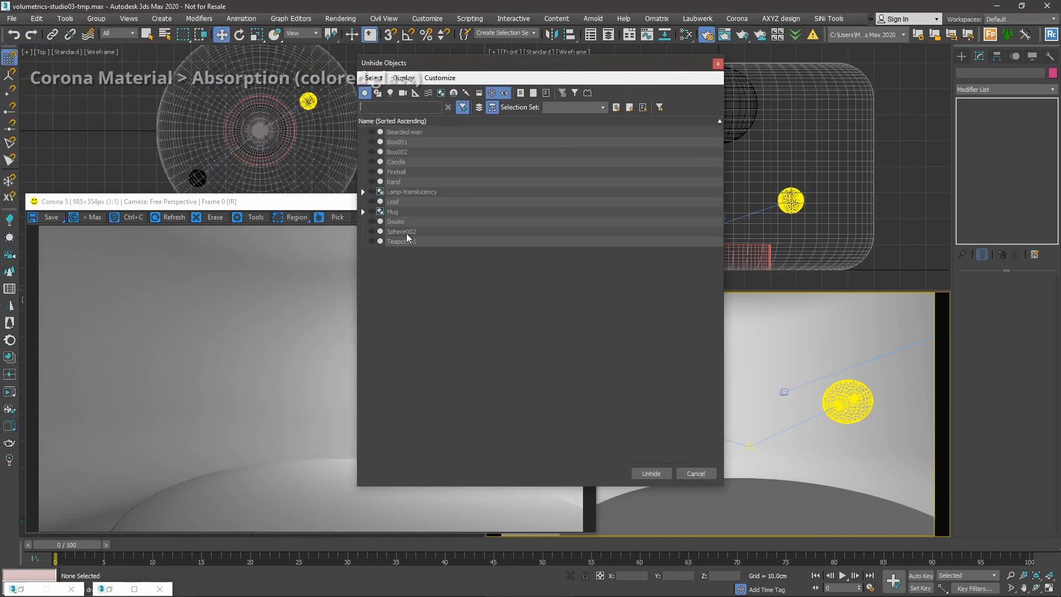
double_click(393, 213)
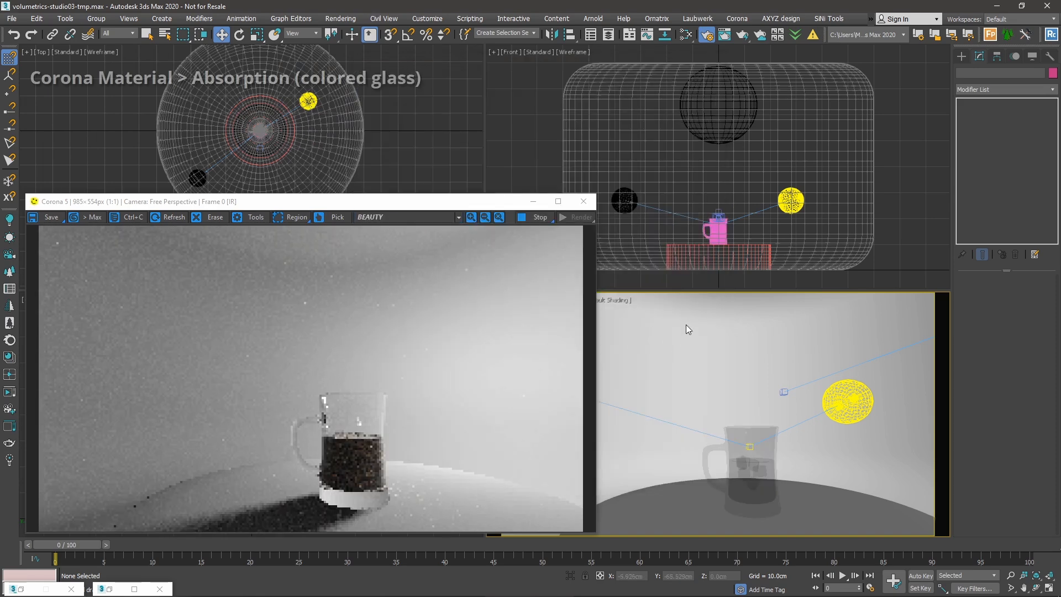
middle_click_drag(780, 441, 727, 442, "alt")
scroll(727, 442, "up", 3)
scroll(727, 442, "up", 3)
left_click(755, 441)
Frame the mug in the Top view and open its group.
middle_click(291, 120)
key("z")
middle_click_drag(304, 142, 294, 127)
right_click(389, 111)
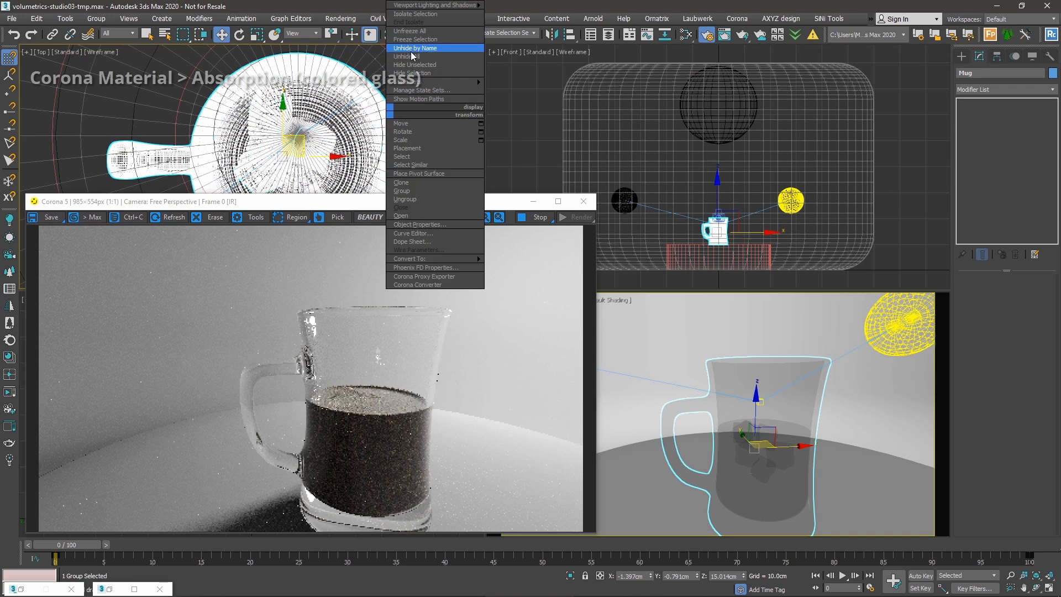
left_click(408, 215)
Hide the Liquid and the ice cubes, then reopen the Slate Material Editor.
left_click(314, 136)
middle_click_drag(314, 136, 305, 103)
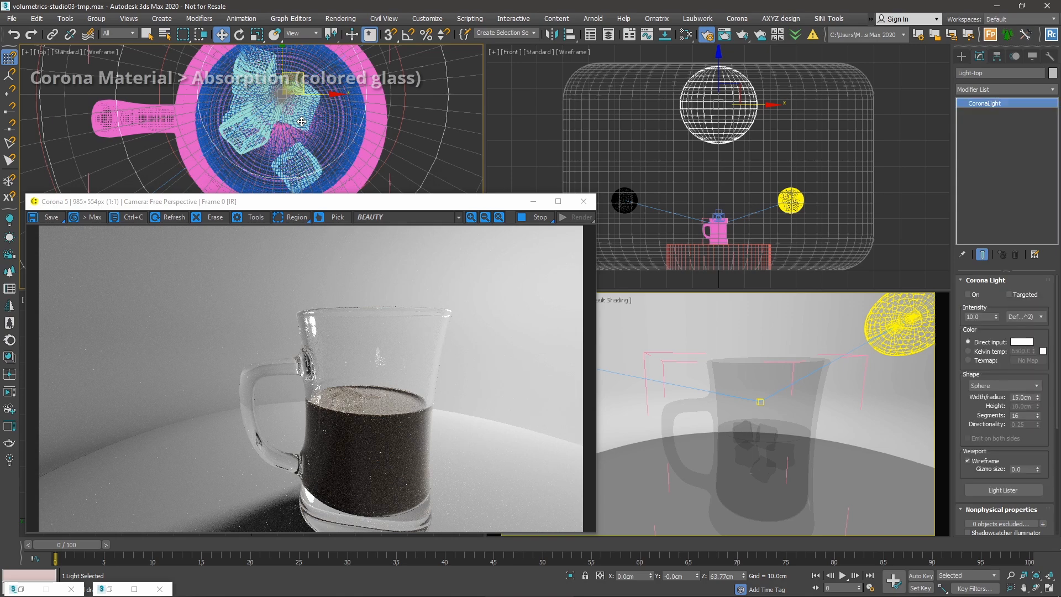
left_click(302, 121)
right_click(302, 118)
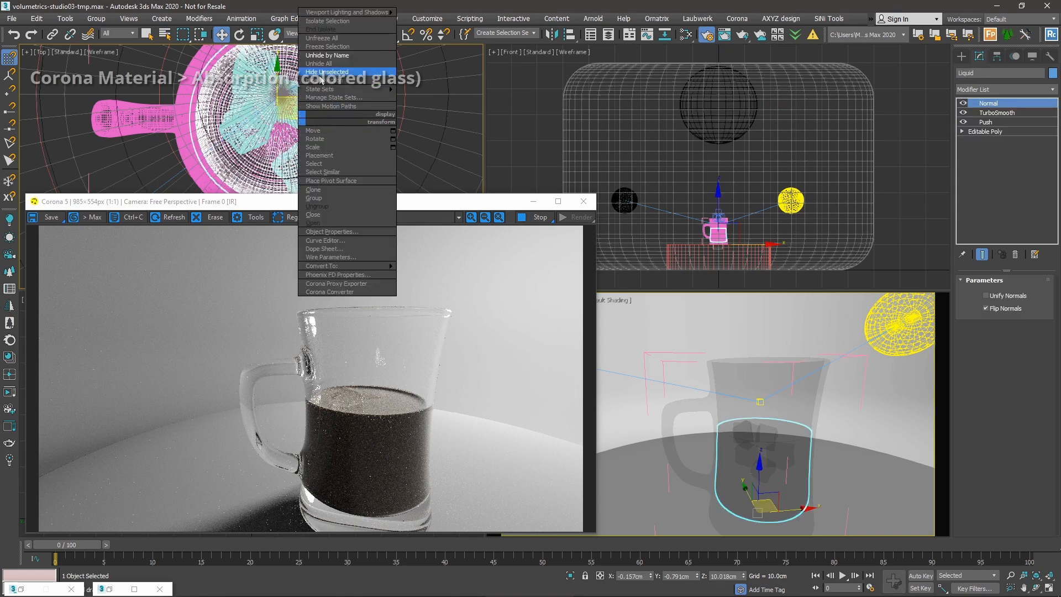
left_click(314, 84)
left_click(311, 107)
scroll(313, 105, "up", 5)
left_click(318, 102)
right_click(318, 102)
left_click(331, 83)
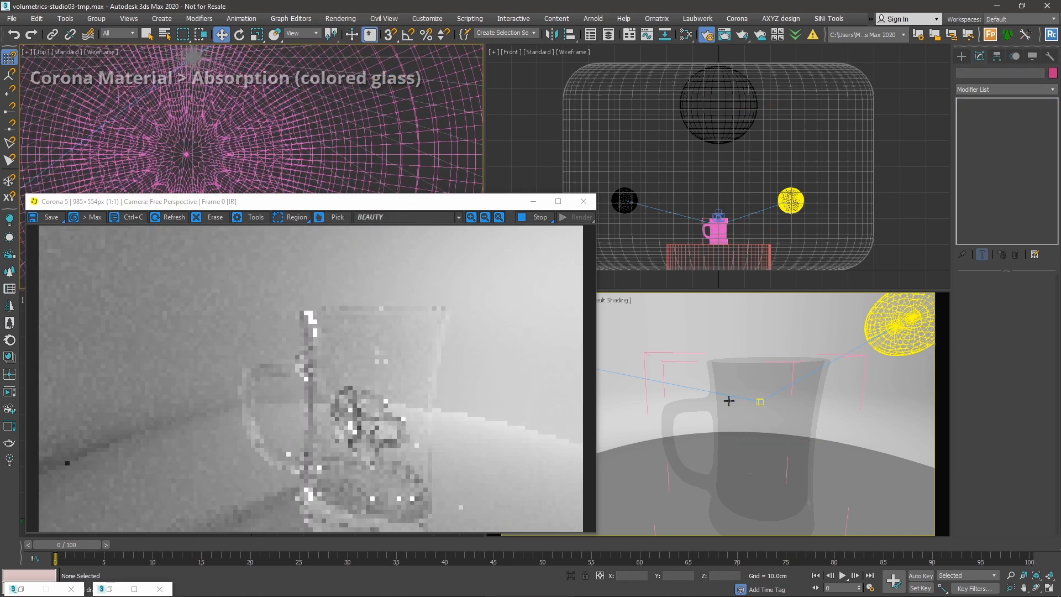
scroll(748, 423, "down", 3)
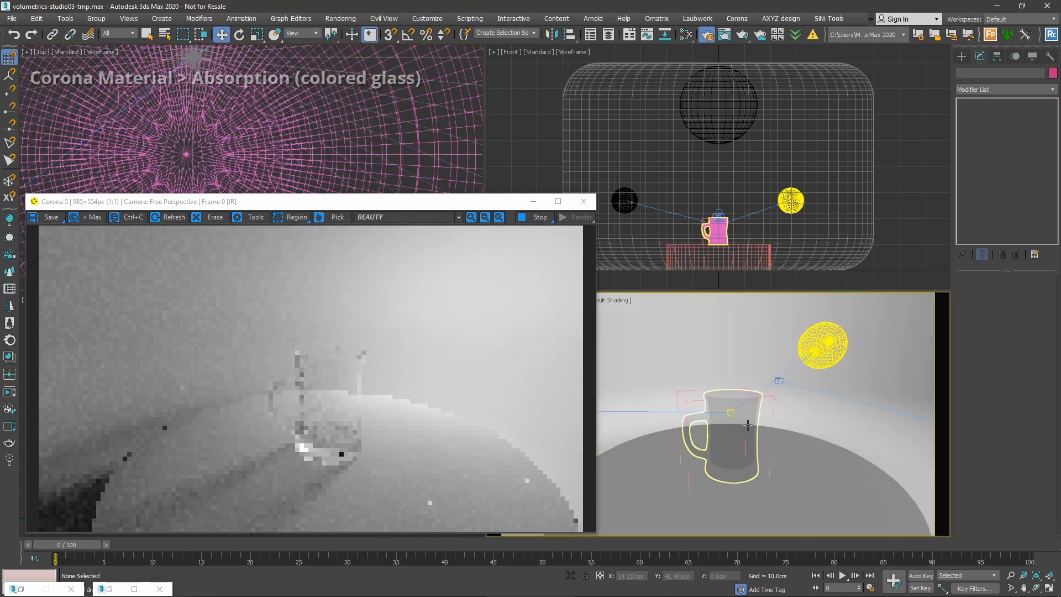
key("m")
left_click_drag(542, 70, 858, 82)
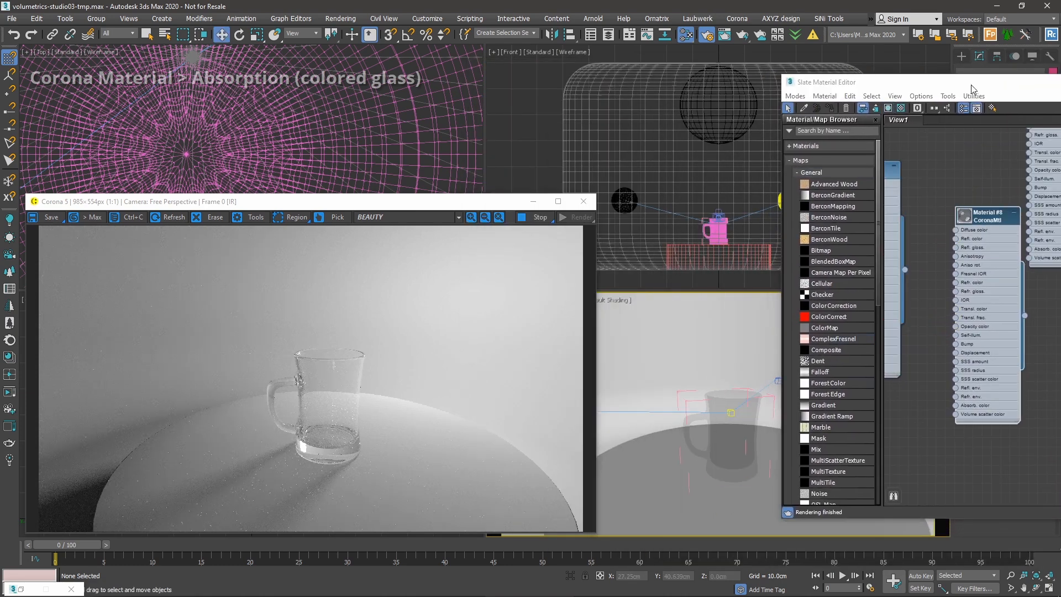
Show the mug's Material #8 CoronaMtl parameters (refraction 1.0, IOR 1.52) and collapse Maps.
left_click_drag(970, 86, 650, 76)
left_click_drag(664, 207, 645, 227)
double_click(645, 227)
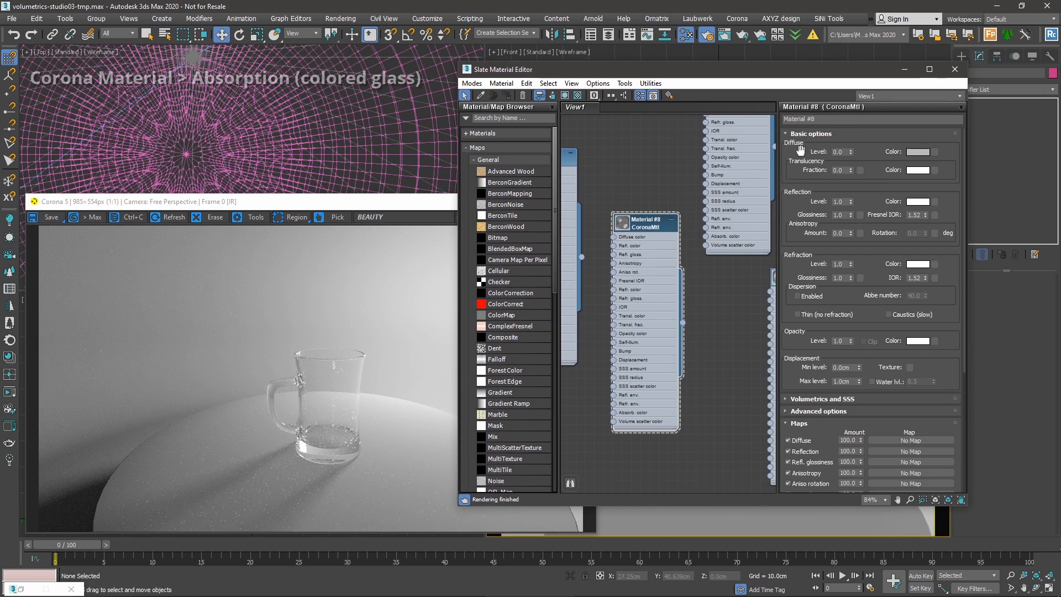
left_click_drag(850, 203, 845, 162)
left_click_drag(850, 264, 846, 210)
scroll(808, 362, "down", 2)
left_click(798, 385)
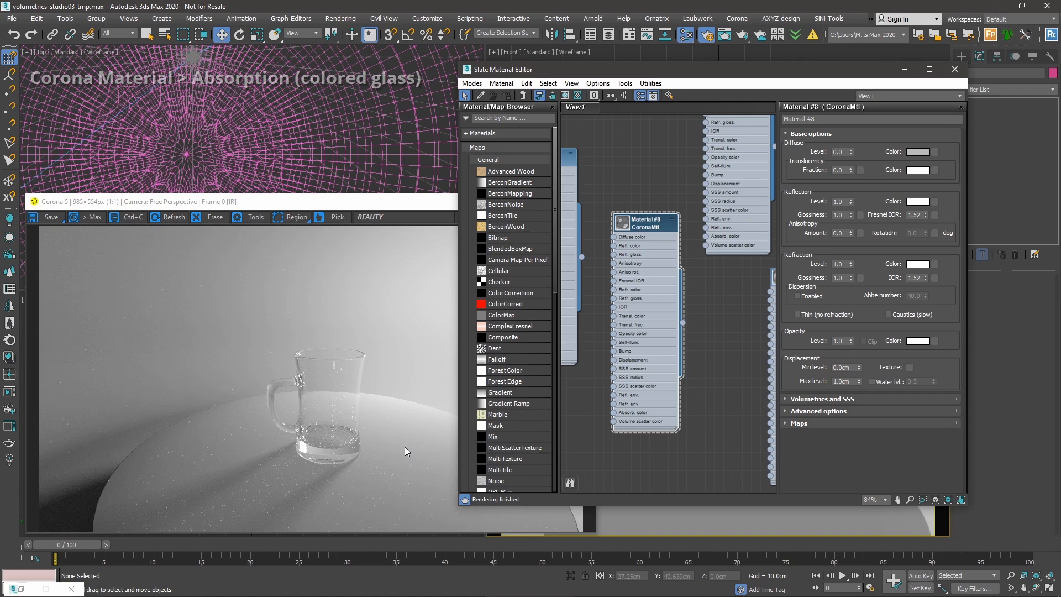
left_click(328, 443)
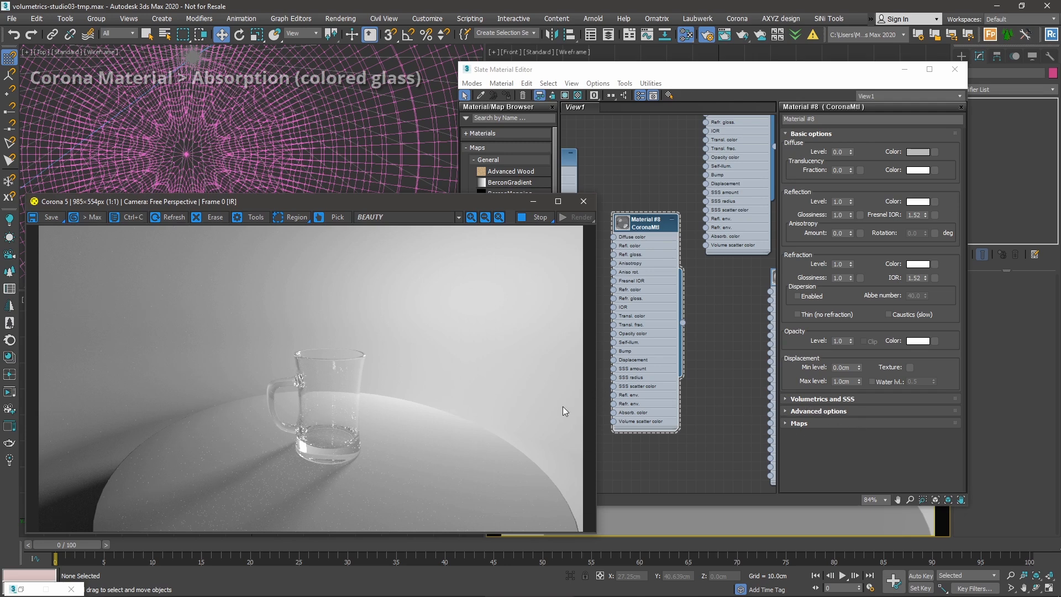
Expand Volumetrics and SSS and try absorption distances of 1cm, then 10cm.
left_click(808, 399)
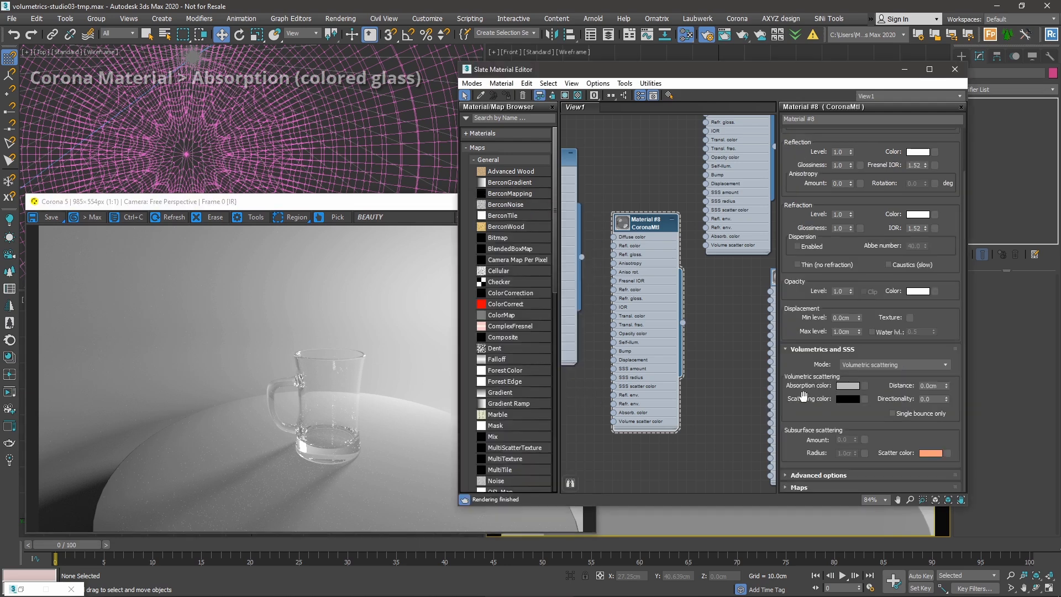
scroll(804, 359, "down", 1)
left_click_drag(802, 239, 823, 131)
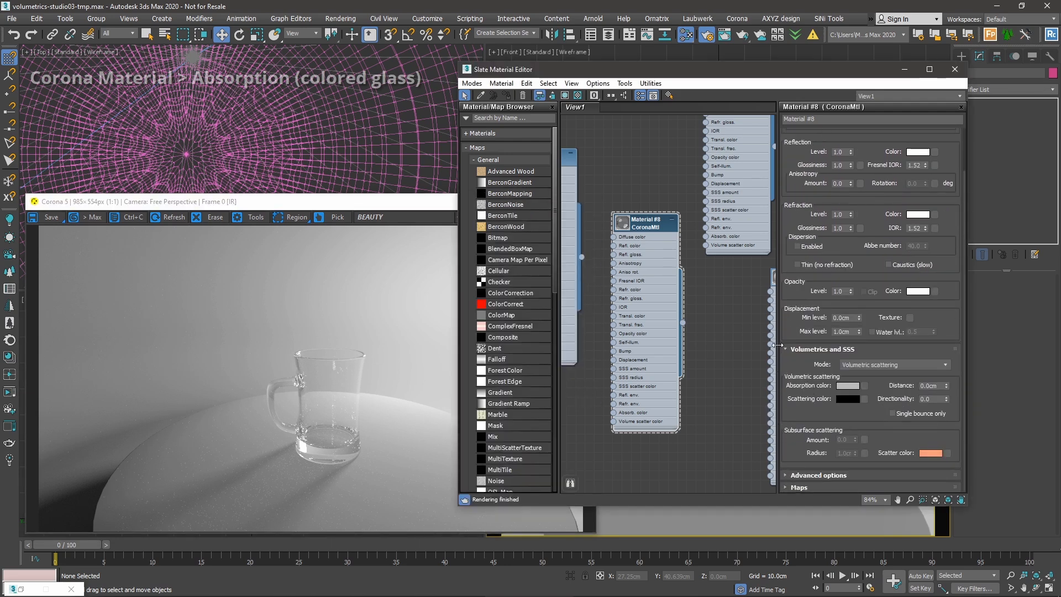
left_click(936, 386)
type("1")
key("Tab")
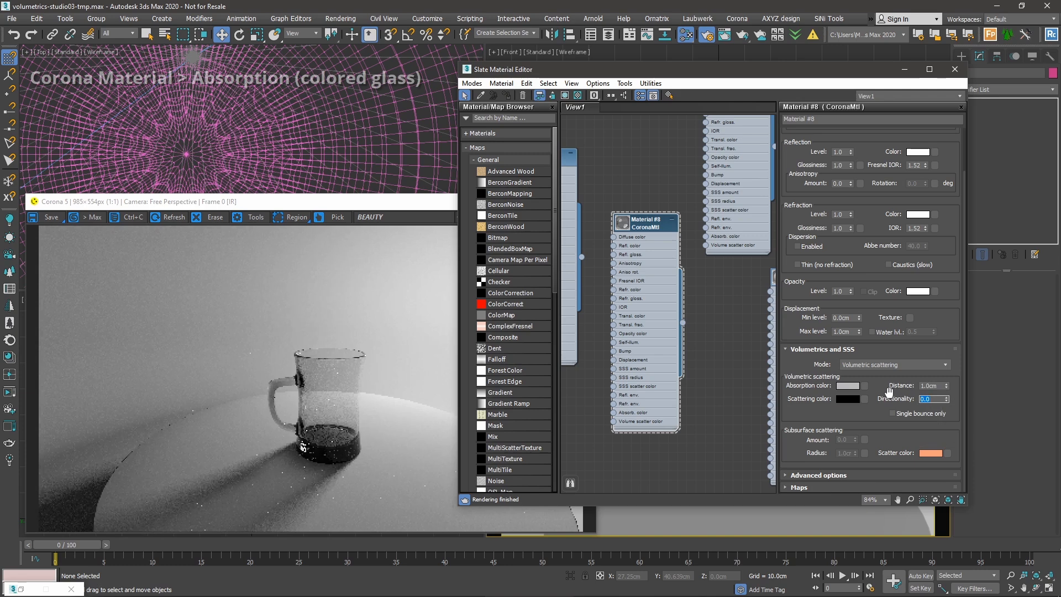
key("shift+Tab")
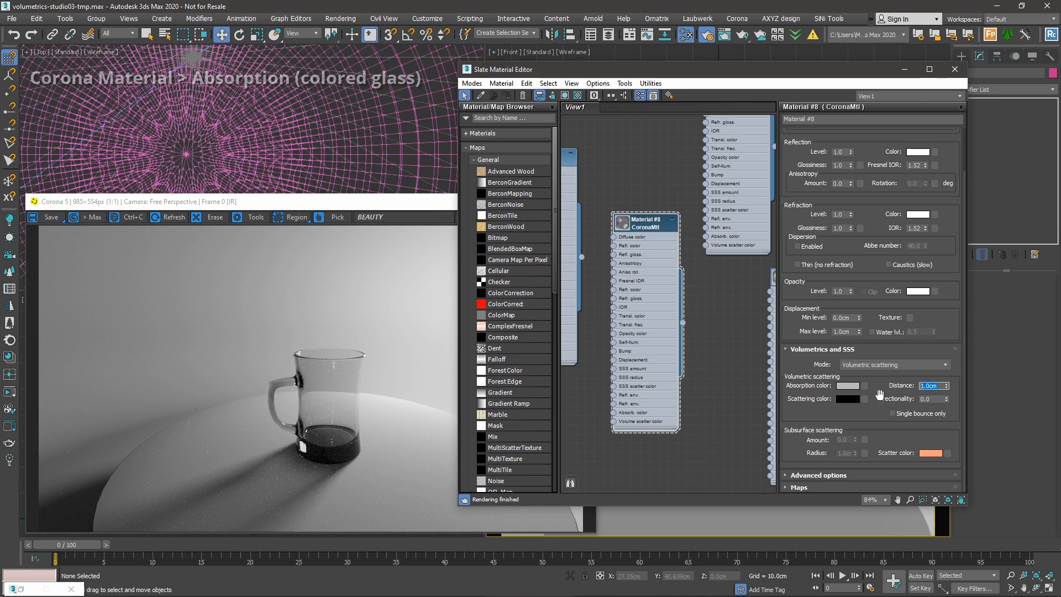
type("10")
key("Tab")
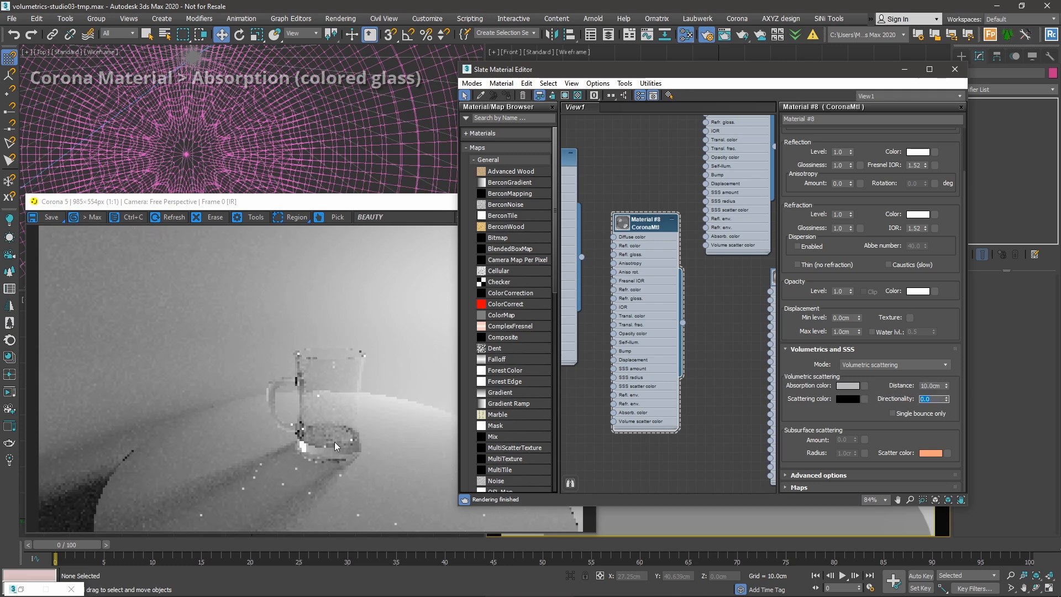
Try a 5cm absorption distance, then settle on 2.0cm.
left_click(343, 445)
scroll(366, 423, "up", 1)
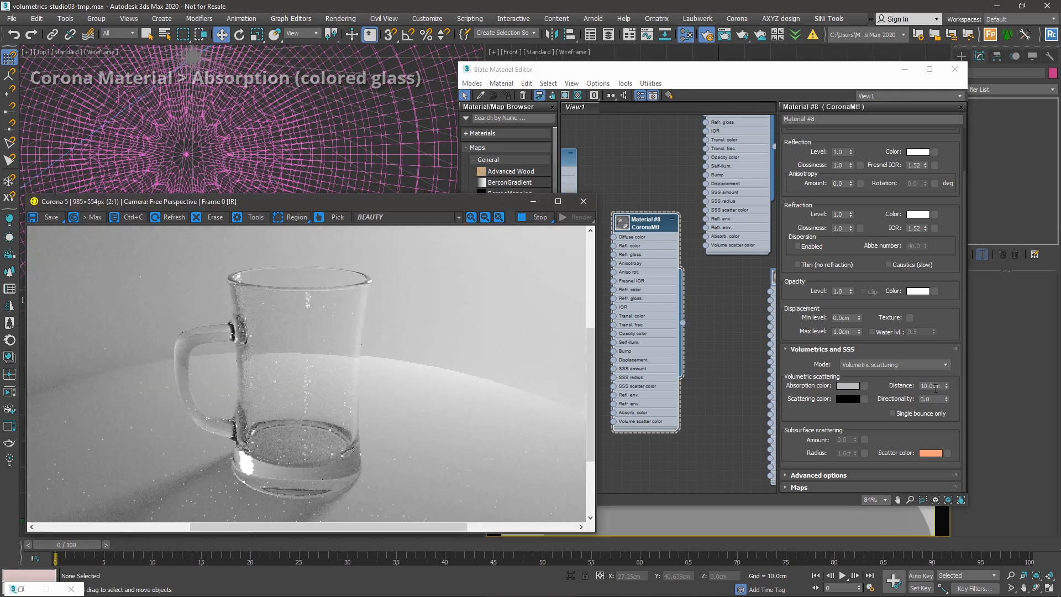
left_click(936, 386)
type("5")
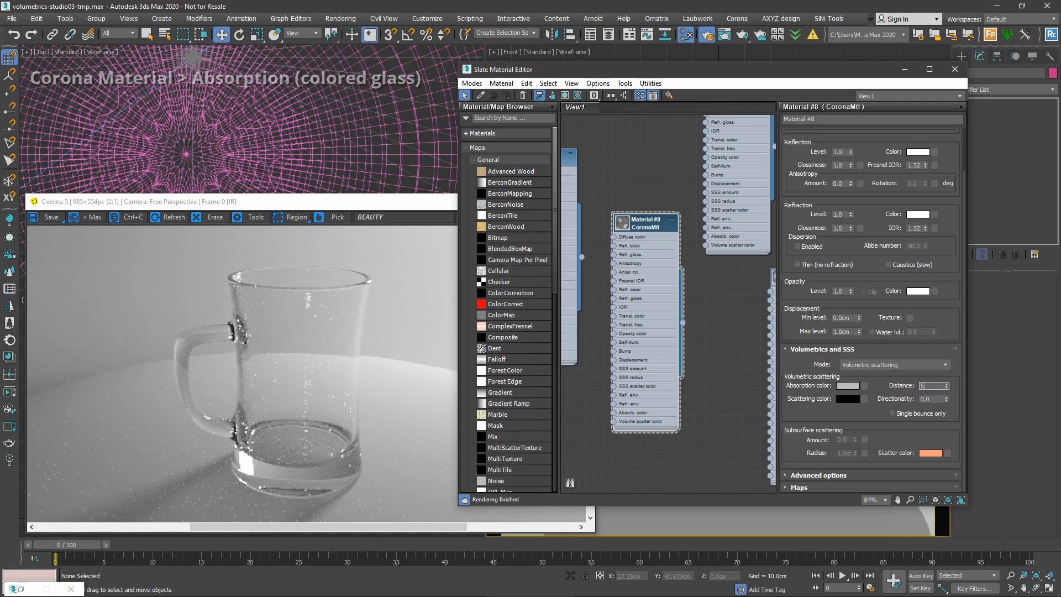
key("Tab")
double_click(928, 386)
type("2")
key("Return")
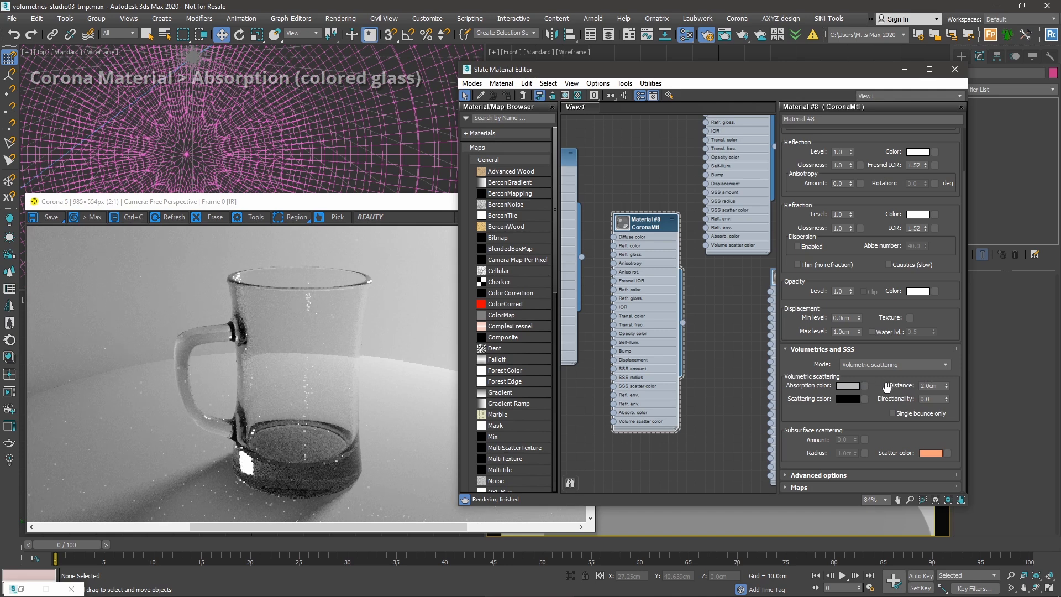
mouse_move(940, 389)
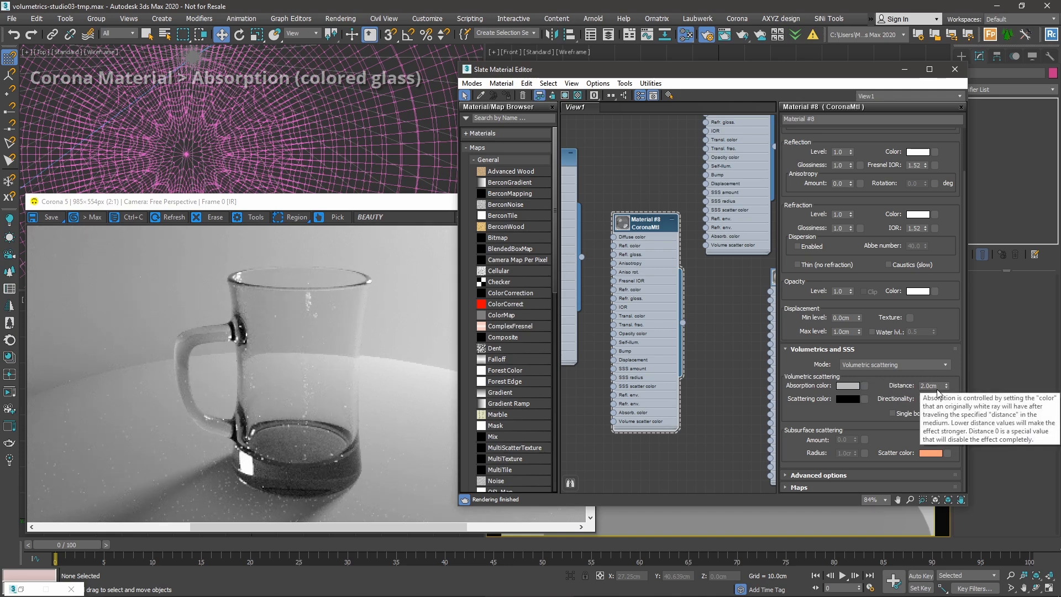
Darken the absorption colour almost to black, Value about 16.
left_click(848, 385)
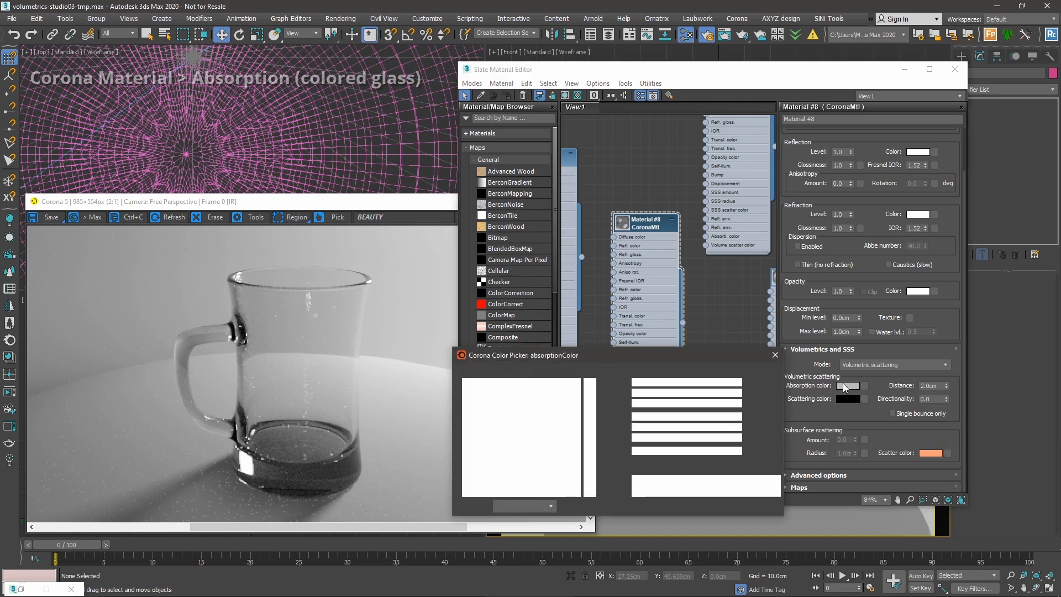
left_click_drag(713, 438, 628, 445)
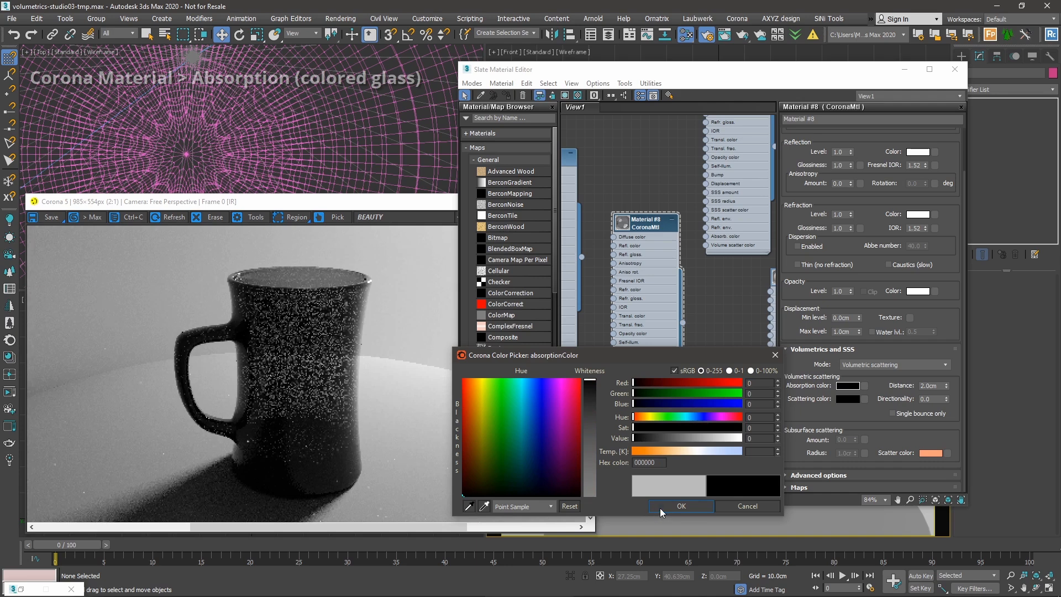
left_click(679, 506)
Set the absorption distance to 10.0cm.
double_click(939, 386)
type("10")
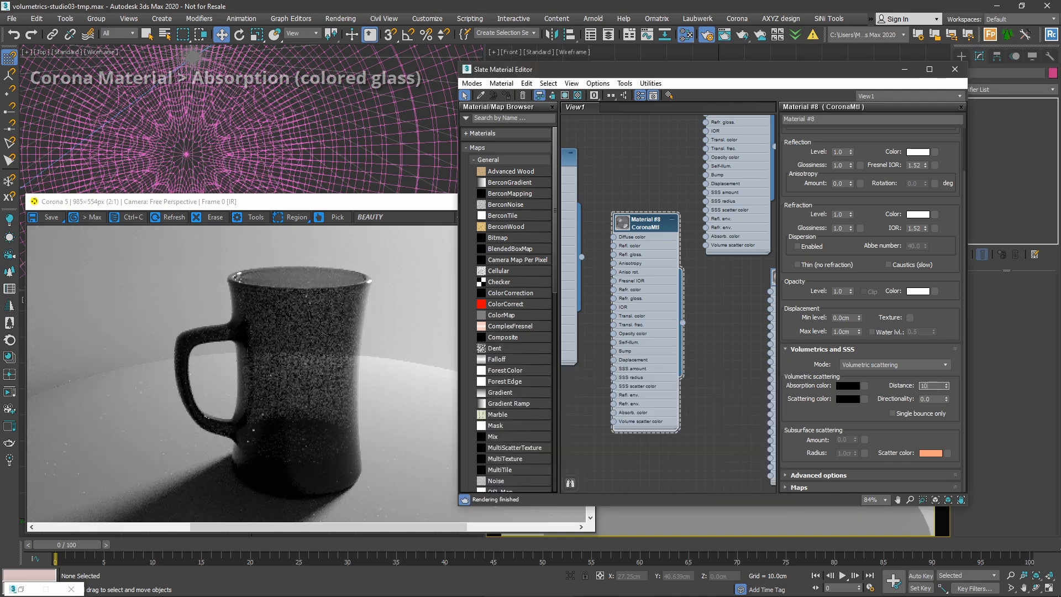
key("Tab")
double_click(923, 386)
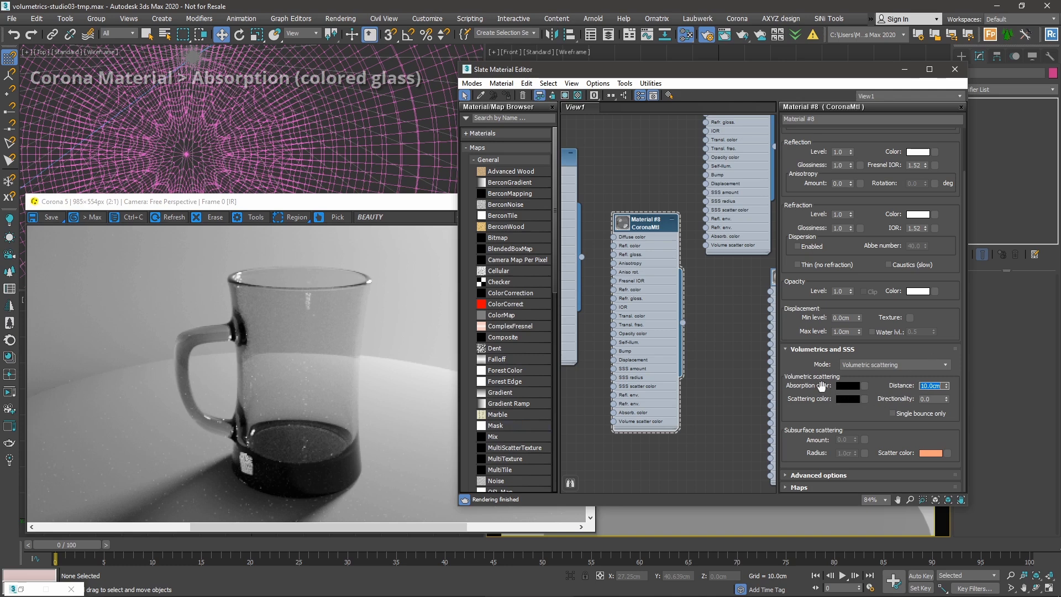
left_click(882, 381)
left_click(849, 387)
Change the absorption colour to cyan 00D5C7 in the Corona Color Picker.
left_click(526, 399)
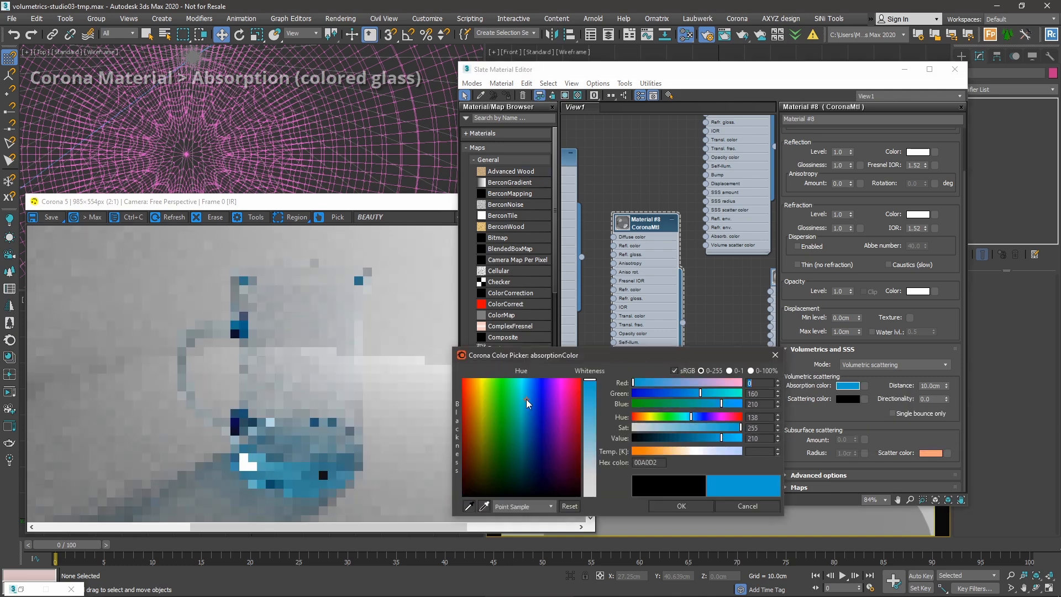
left_click(521, 398)
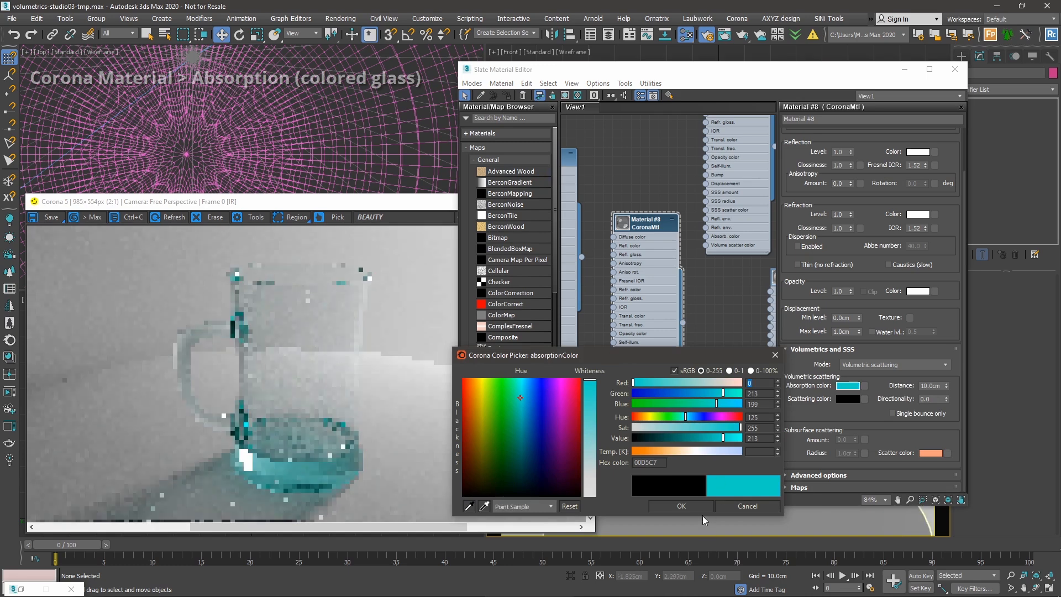
left_click(681, 505)
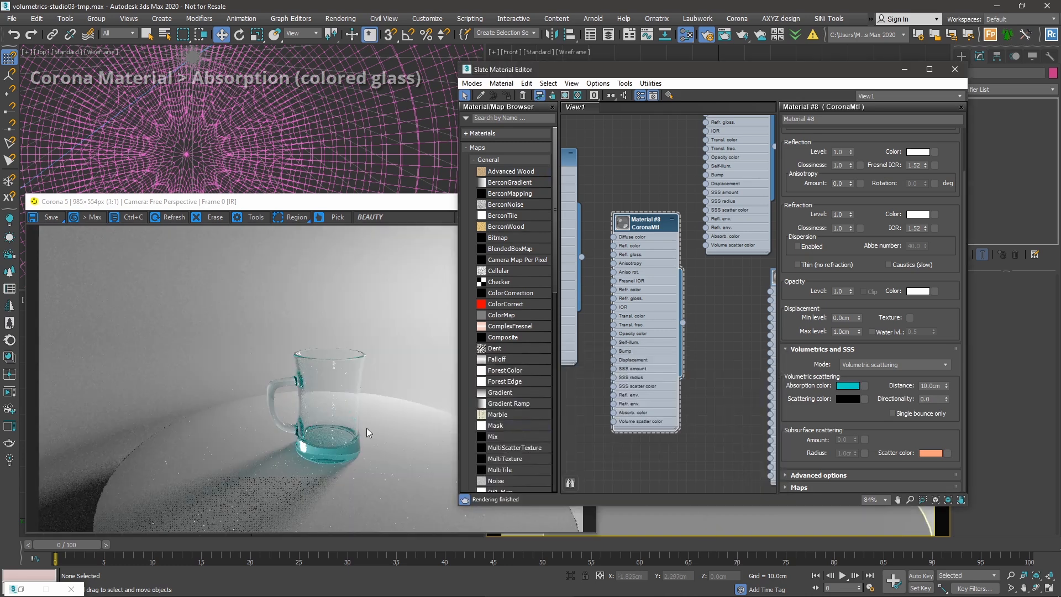
Try a 2cm absorption distance, then restore 10cm and check the render.
double_click(938, 386)
type("2")
key("Tab")
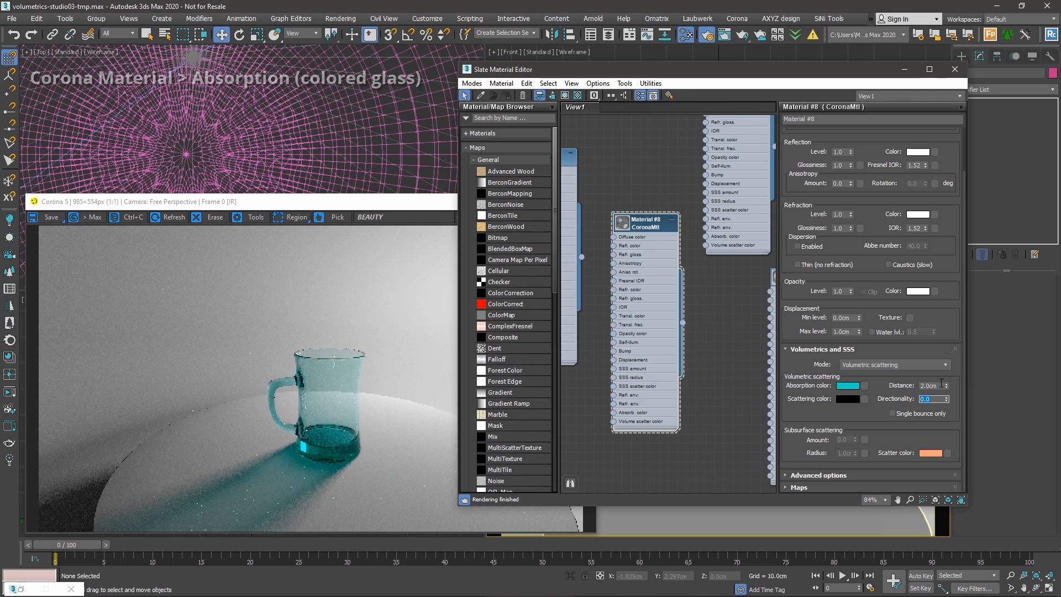
double_click(941, 385)
type("10")
key("Tab")
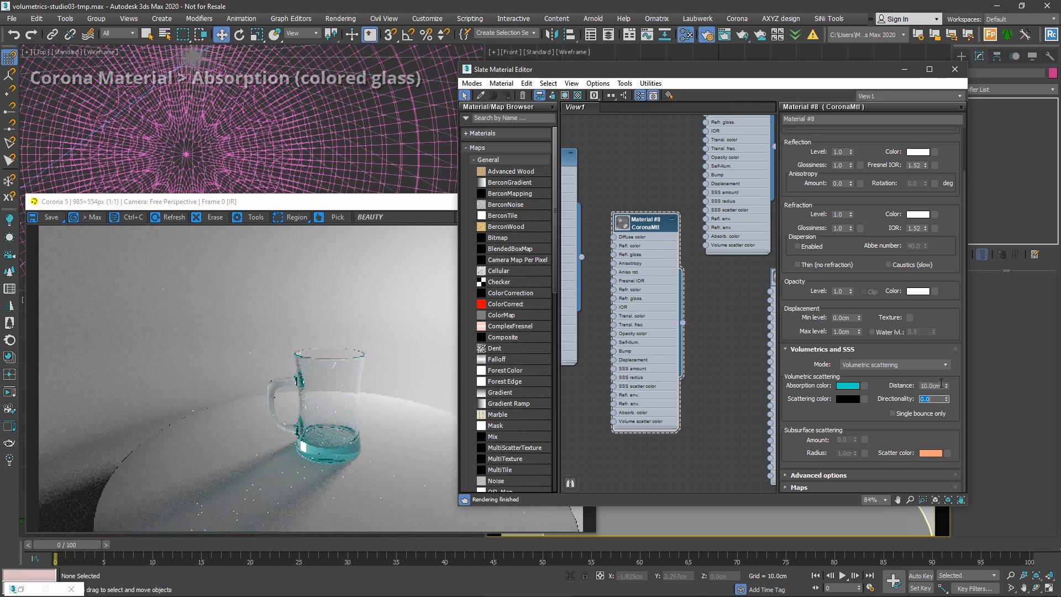
left_click(346, 410)
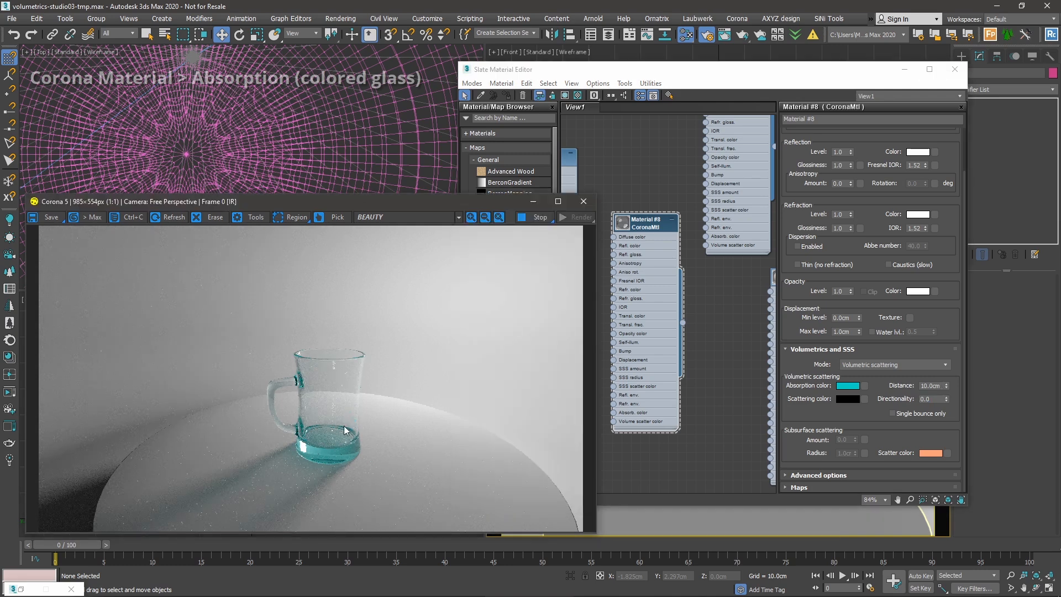
left_click(893, 408)
left_click_drag(889, 385, 888, 389)
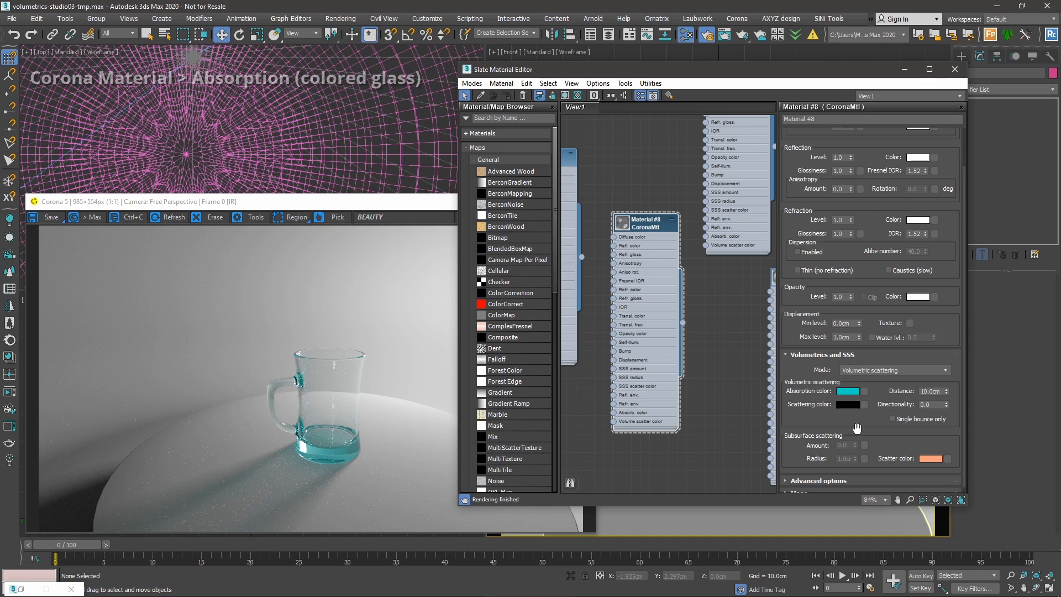
Set the mug glass absorption distance to 5cm and check the render.
left_click_drag(856, 429, 833, 435)
scroll(363, 410, "up", 1)
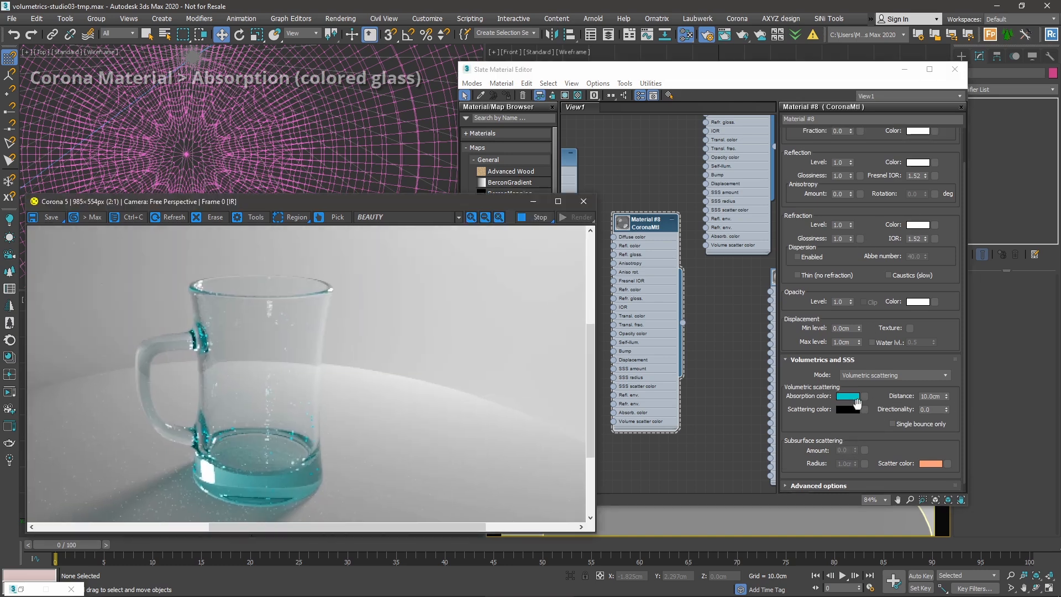
left_click_drag(896, 394, 895, 393)
left_click_drag(893, 391, 877, 401)
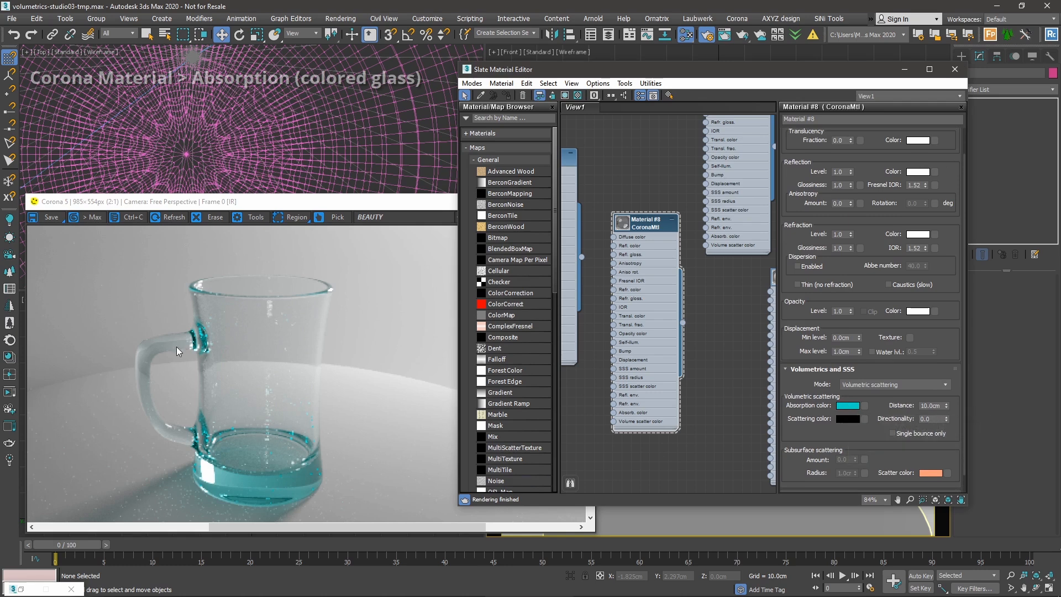
left_click(293, 310)
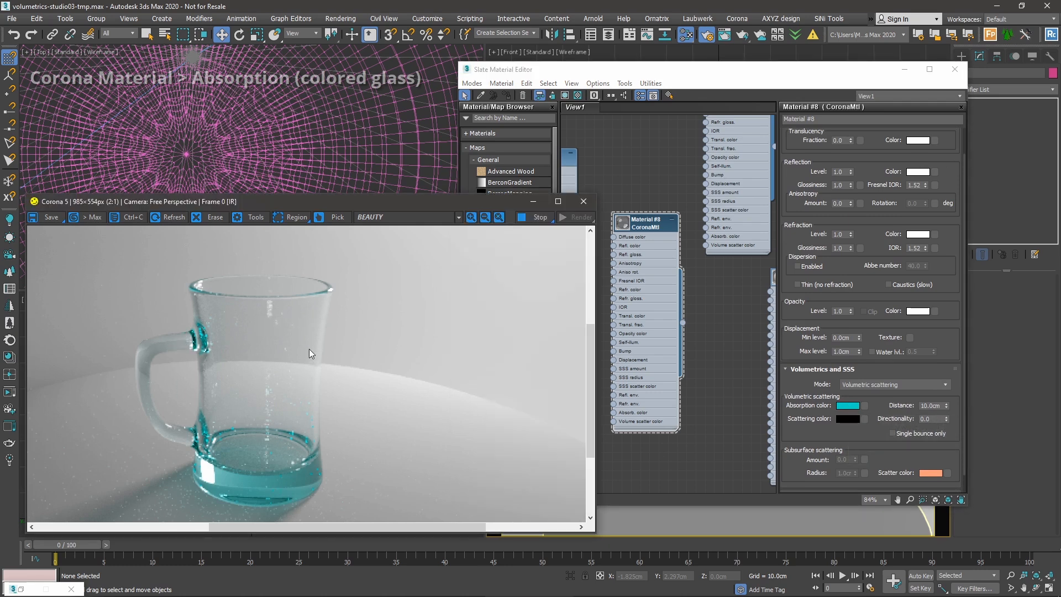
middle_click_drag(300, 393, 303, 382)
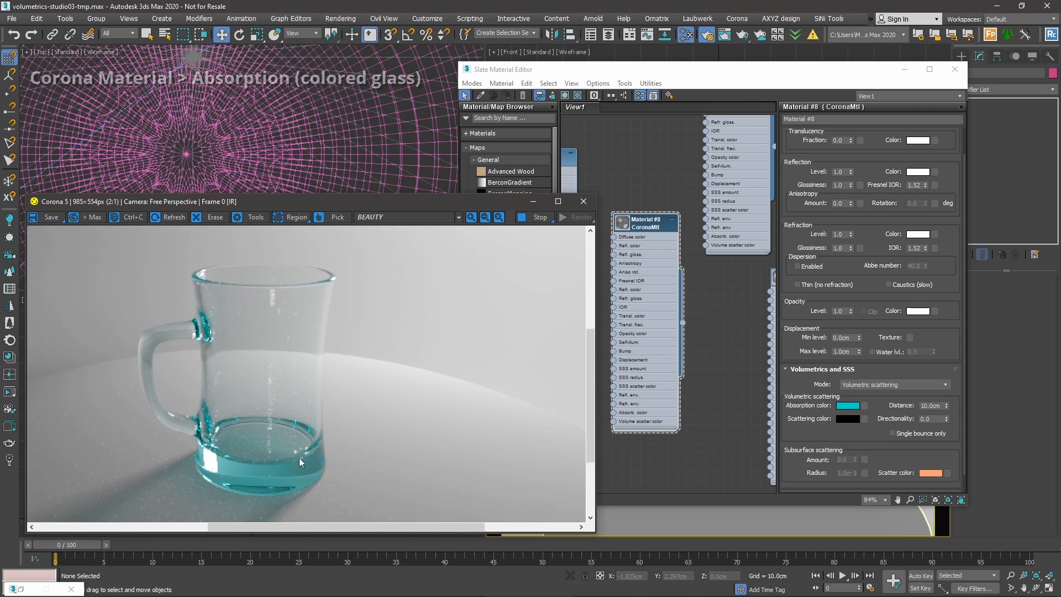
double_click(933, 405)
type("5")
key("Return")
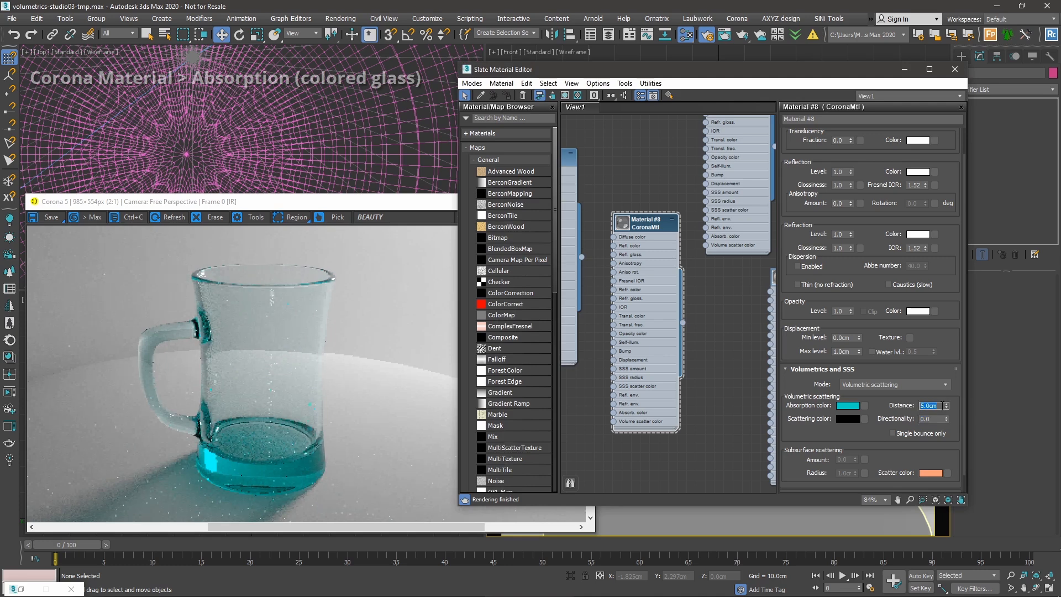
Try absorption distances of 2cm and then 3cm, comparing the rendered mug.
type("2")
key("Return")
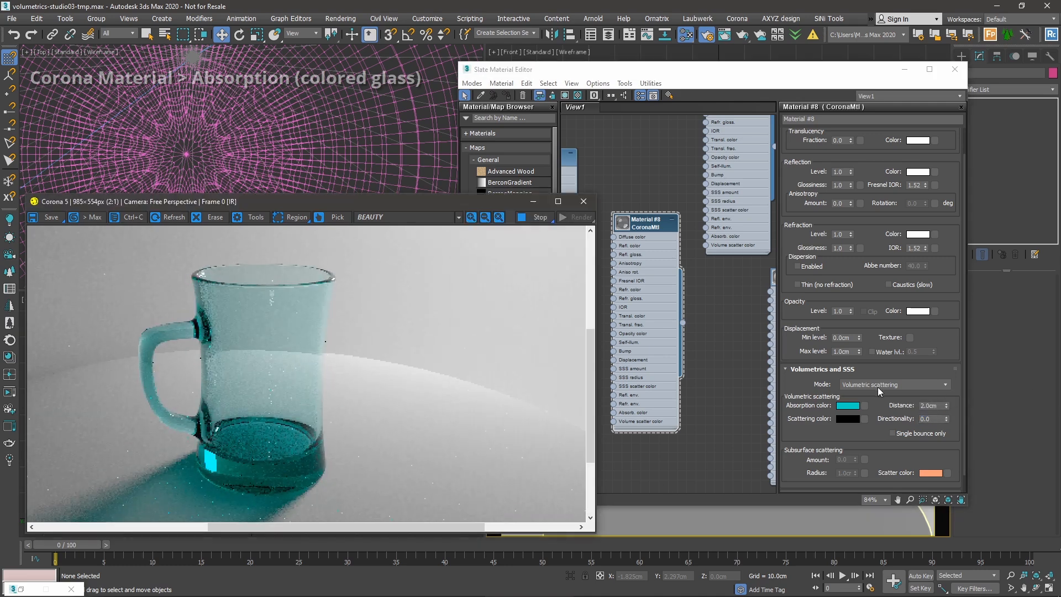
double_click(929, 406)
type("3")
key("Tab")
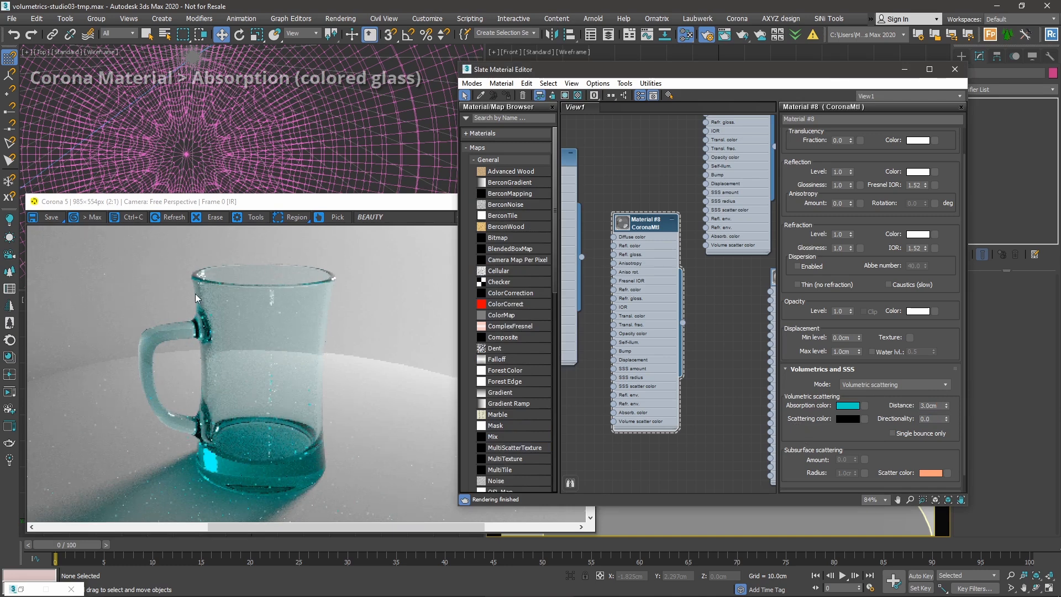
left_click(276, 271)
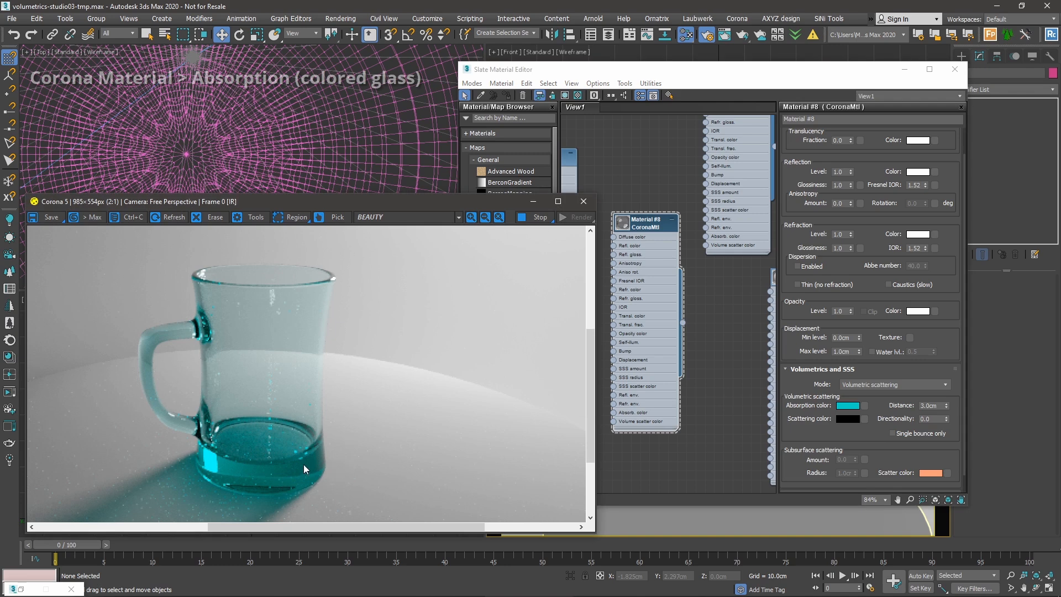
Drag the absorption distance spinner down to 0.0cm.
left_click(906, 434)
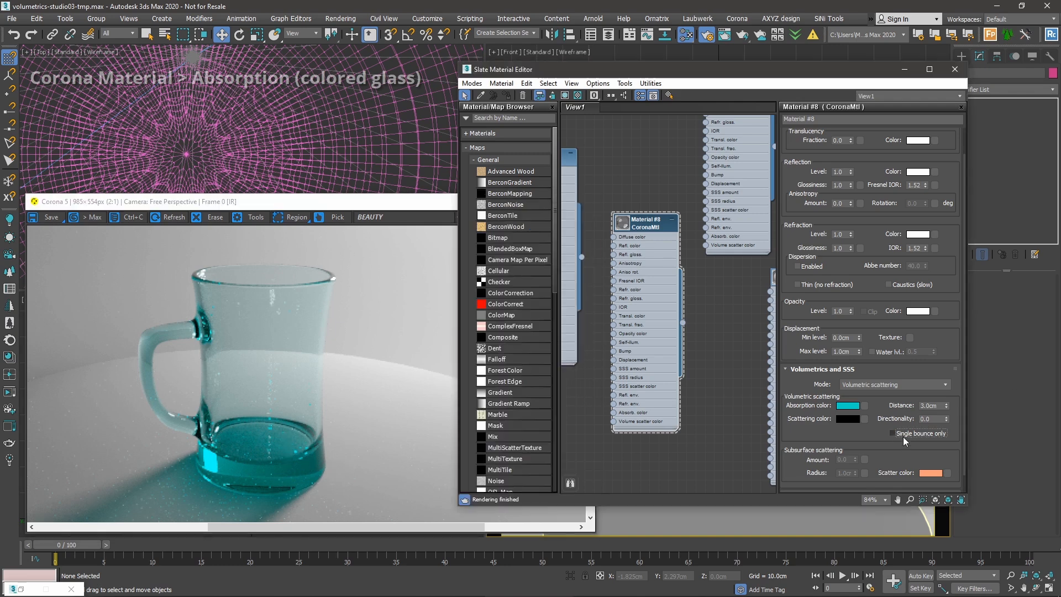
left_click_drag(880, 439, 880, 445)
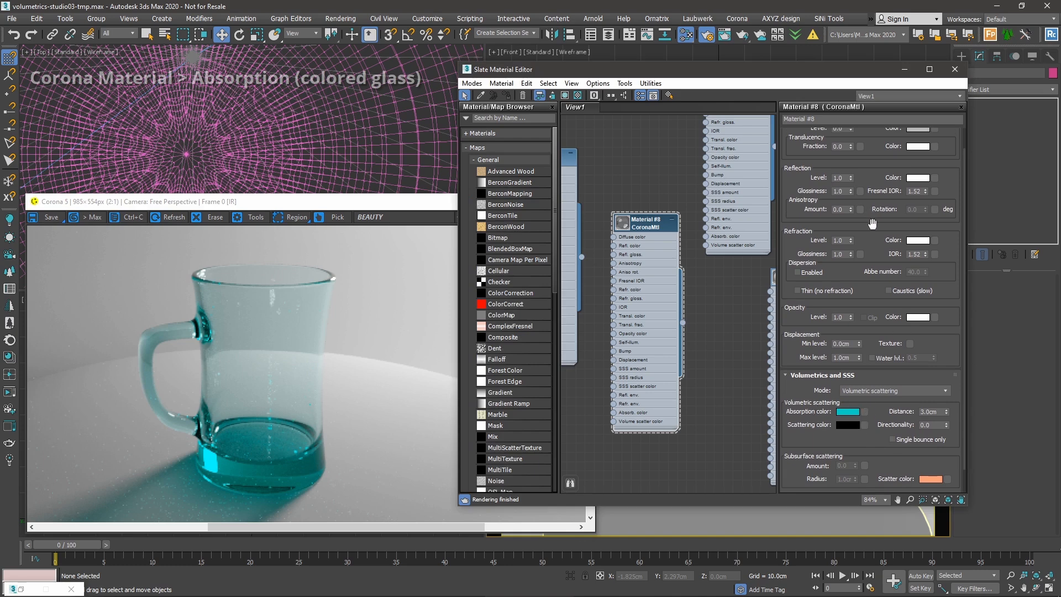
left_click_drag(870, 225, 874, 231)
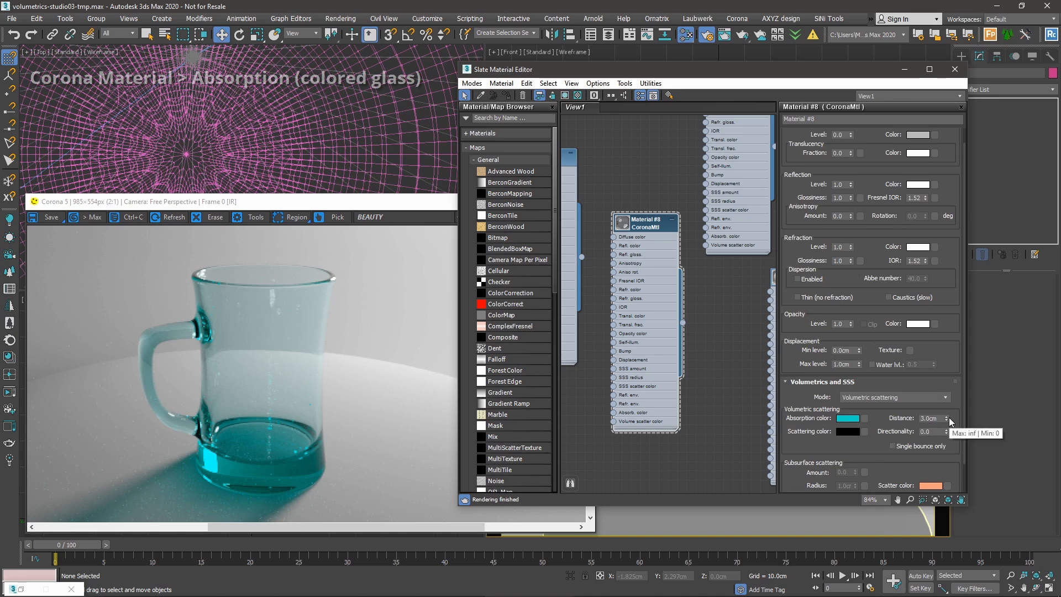
left_click_drag(949, 416, 947, 466)
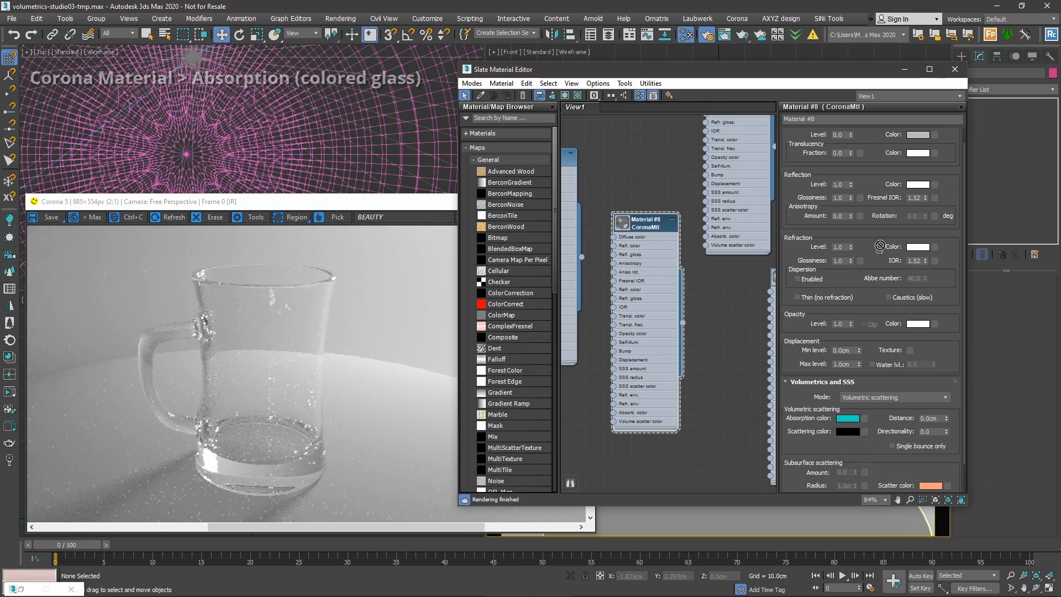
Copy the cyan Absorption color onto the Refraction Color swatch and check the teal mug render.
left_click(913, 246)
left_click(724, 288)
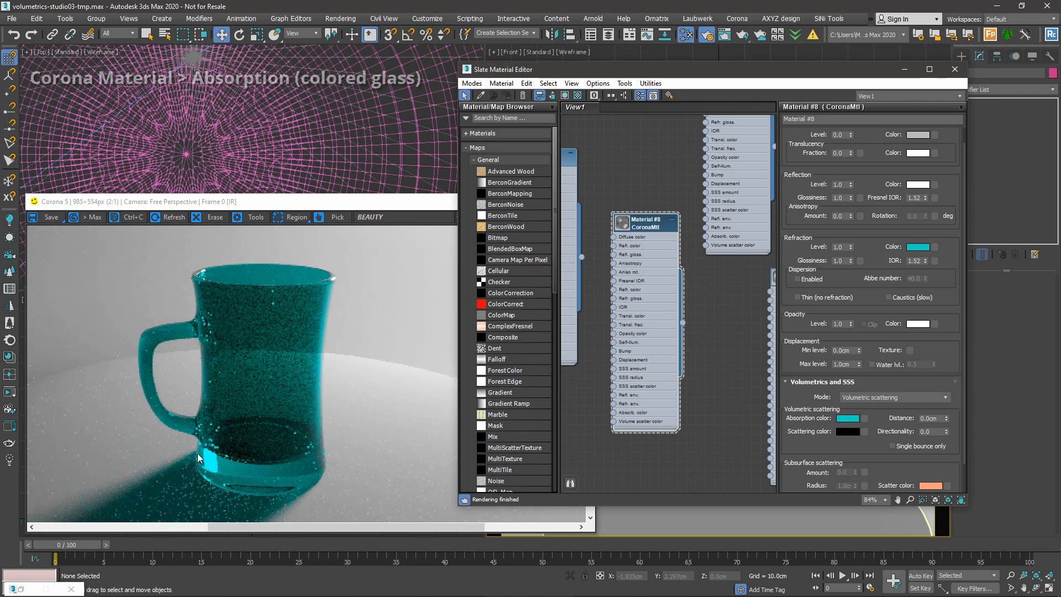
left_click_drag(896, 256, 896, 262)
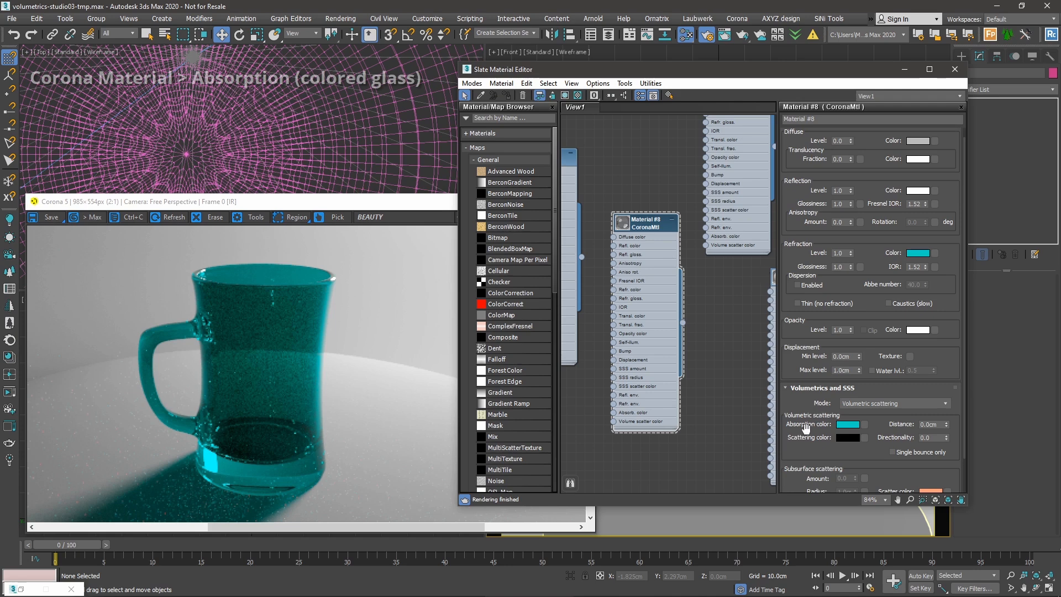
left_click_drag(877, 429, 879, 413)
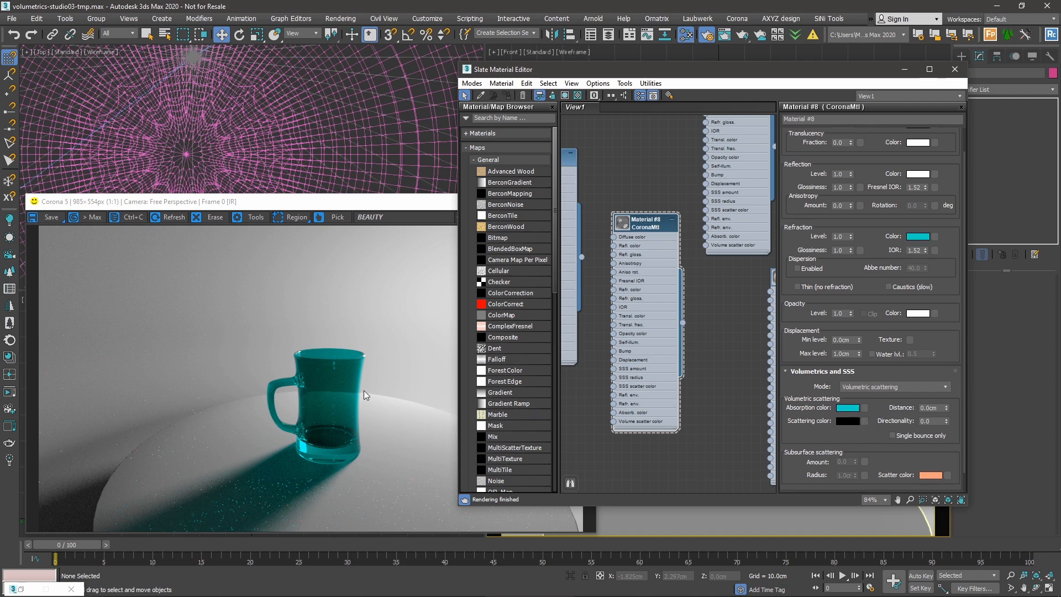
left_click(377, 340)
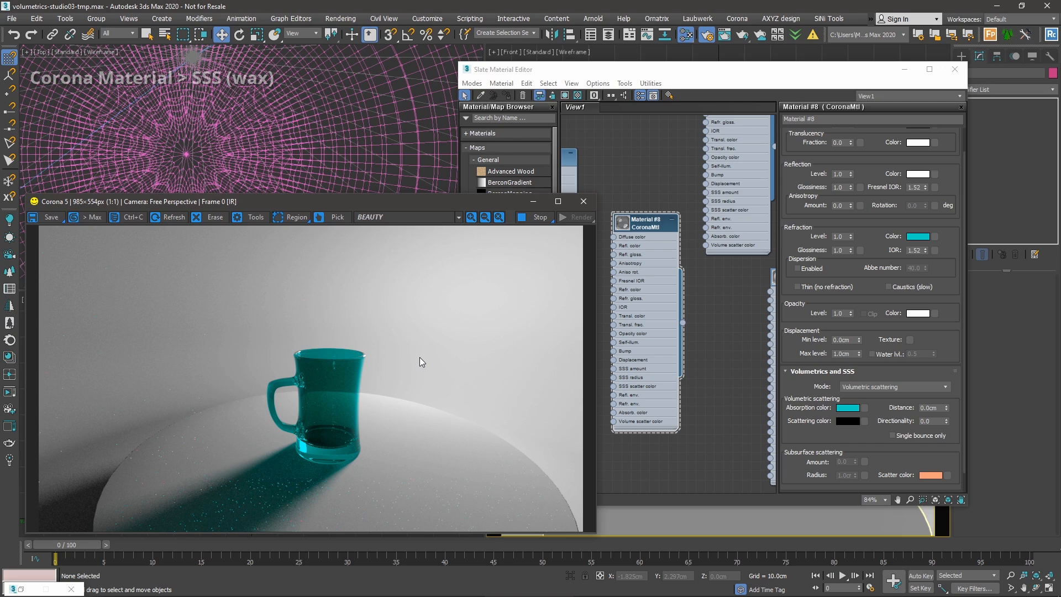
Hide the mug, unhide the Candle object, and view through CoronaCamera001.
left_click(606, 227)
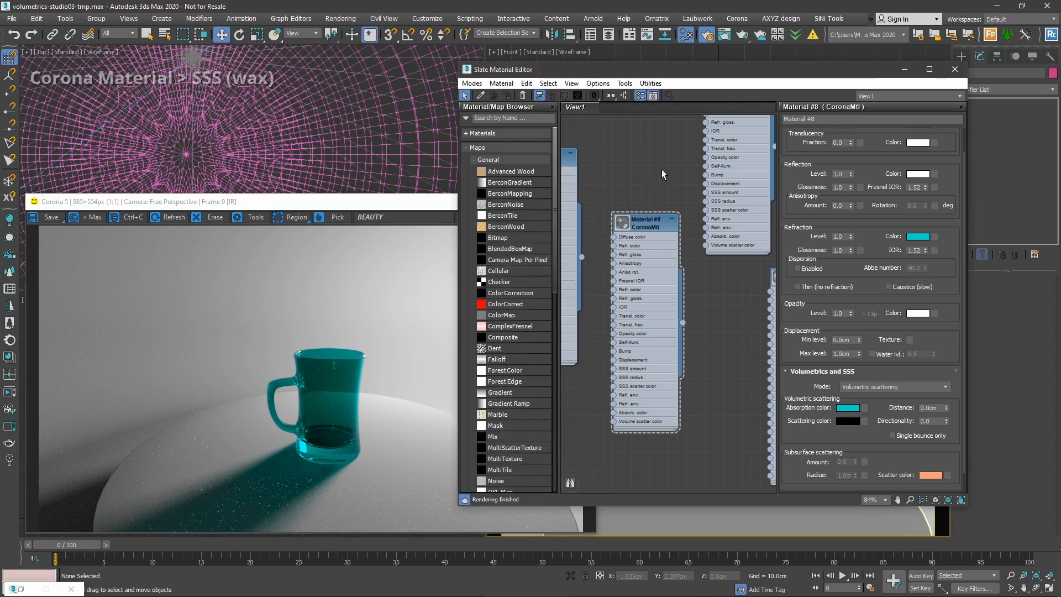
left_click(905, 69)
left_click(722, 457)
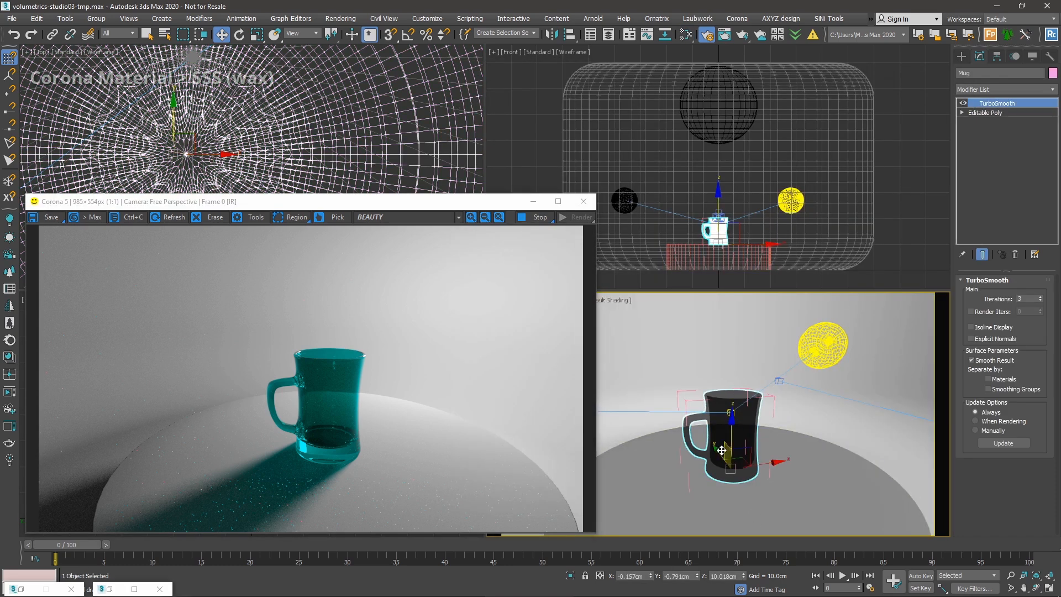
right_click(765, 418)
left_click(789, 376)
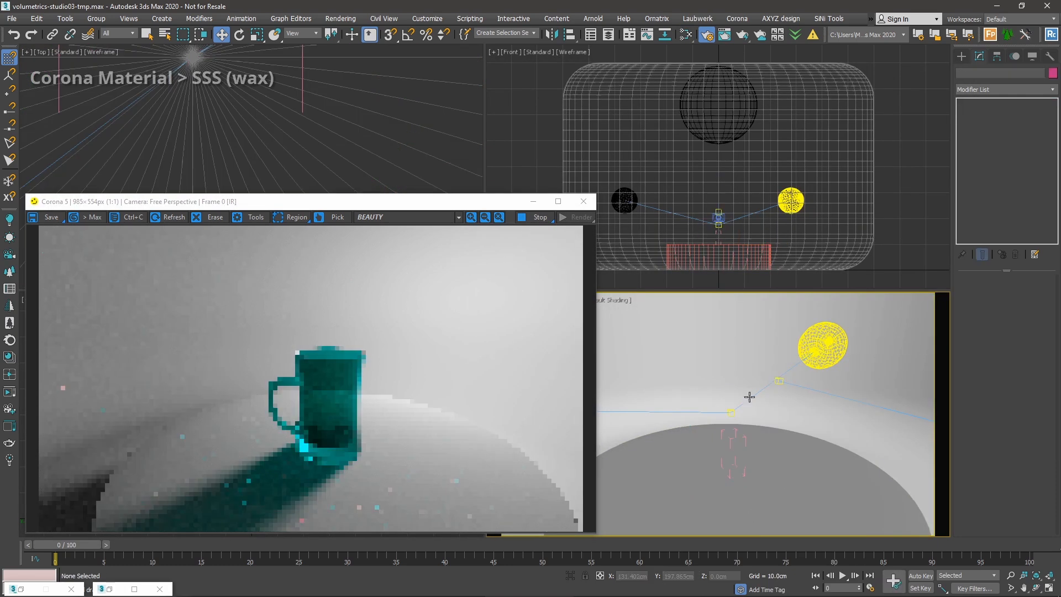
right_click(741, 406)
left_click(761, 344)
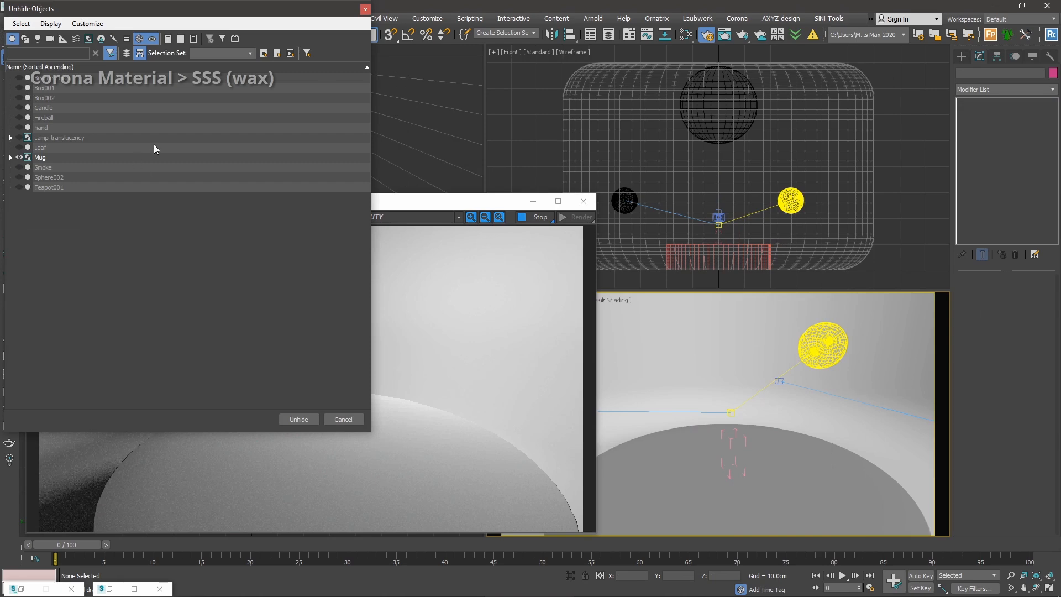
double_click(53, 107)
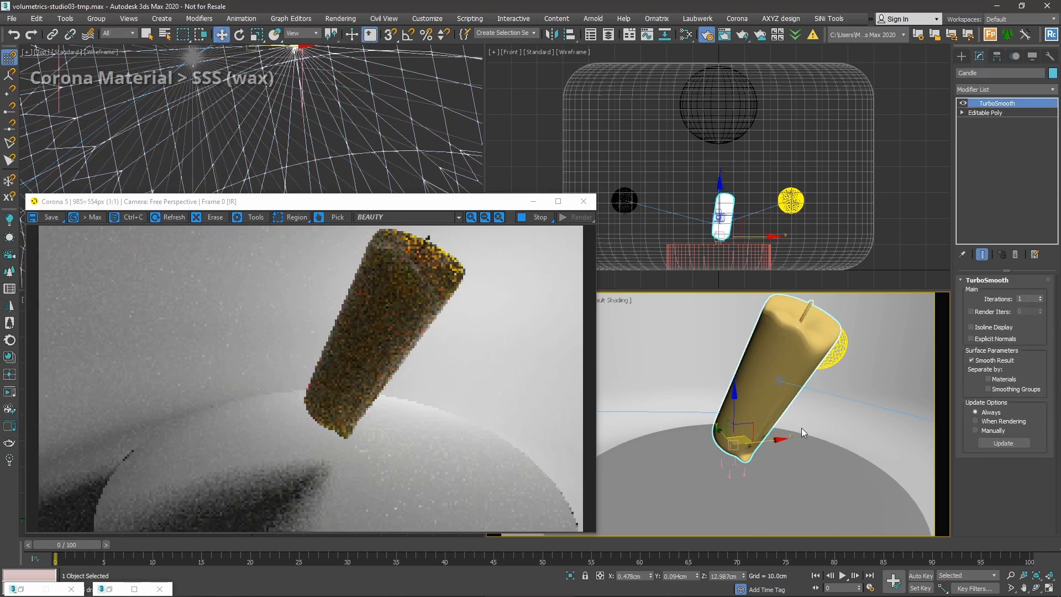
key("c")
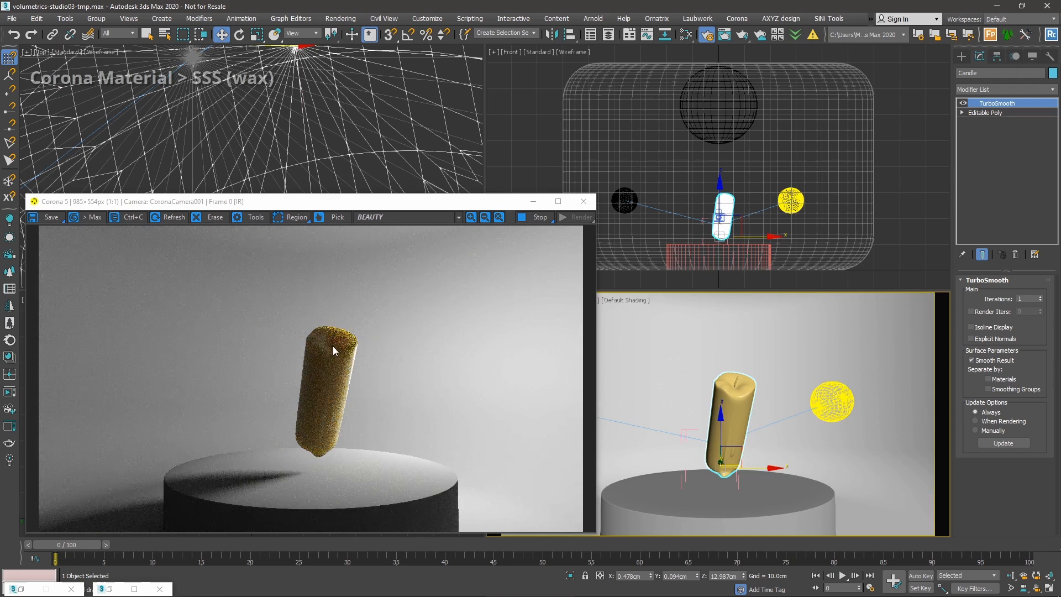
Turn on Light-top002, switch off the top sphere light, and clear the selection.
left_click(632, 193)
left_click(968, 295)
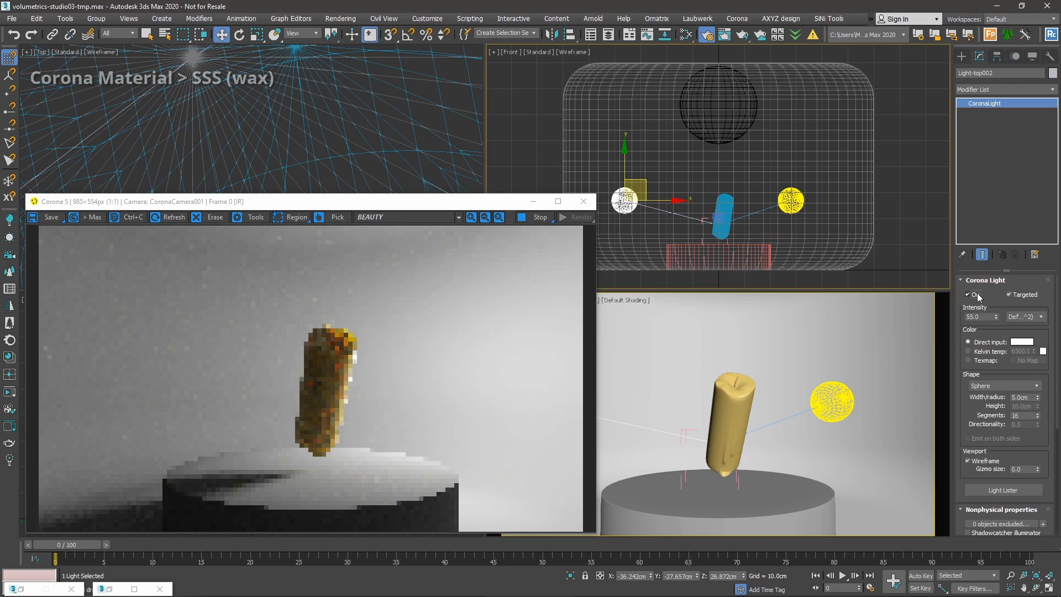
left_click(718, 105)
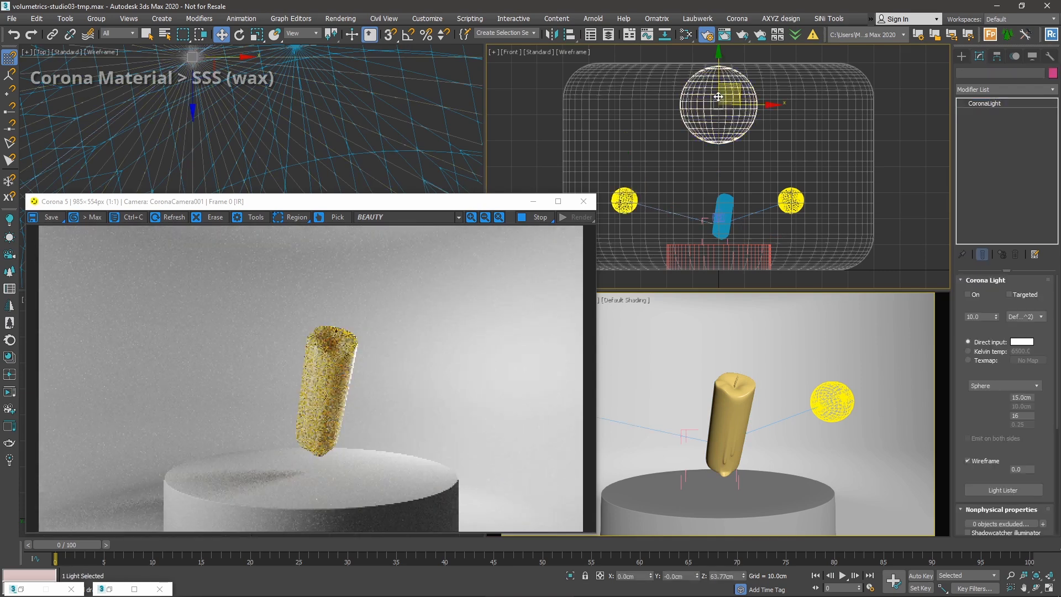
left_click(967, 295)
left_click(917, 194)
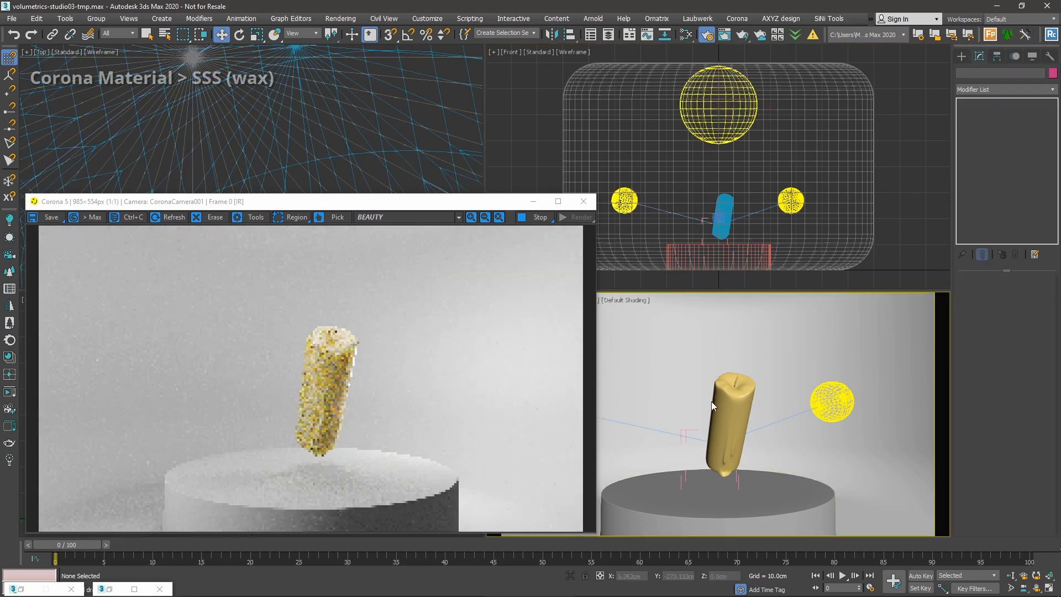
In the Slate Material Editor, create a new CoronaMtl node, Material #17, and load its parameters.
key("m")
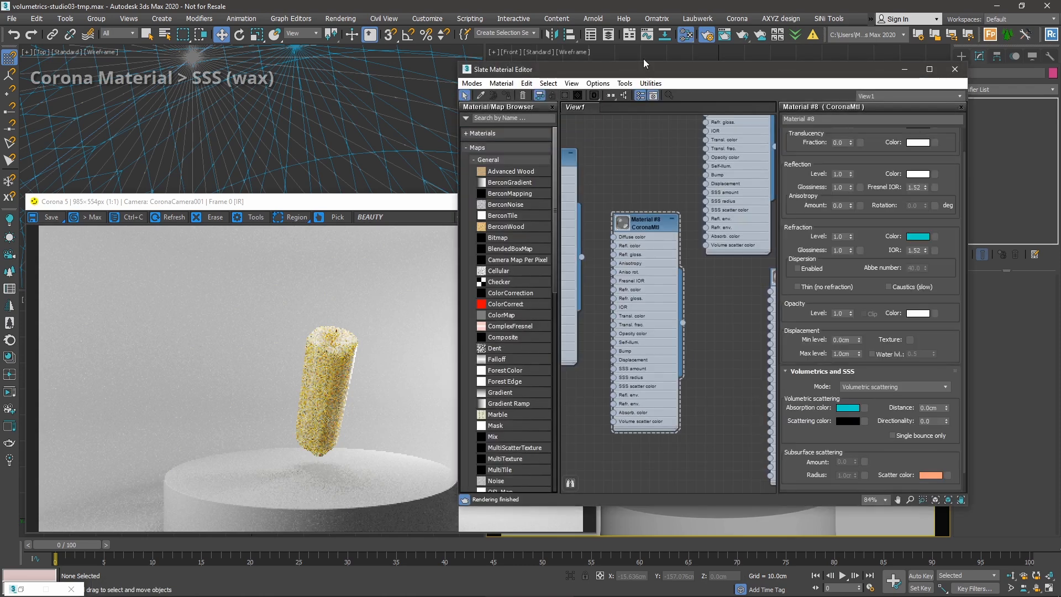
left_click_drag(711, 69, 782, 51)
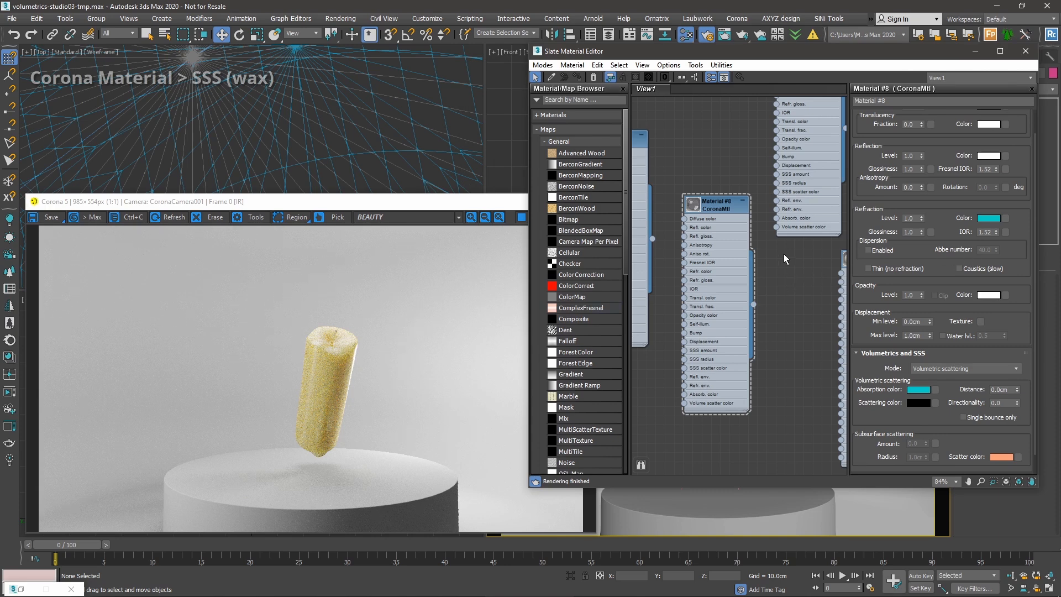
middle_click_drag(783, 254, 781, 264)
middle_click_drag(823, 162, 715, 368)
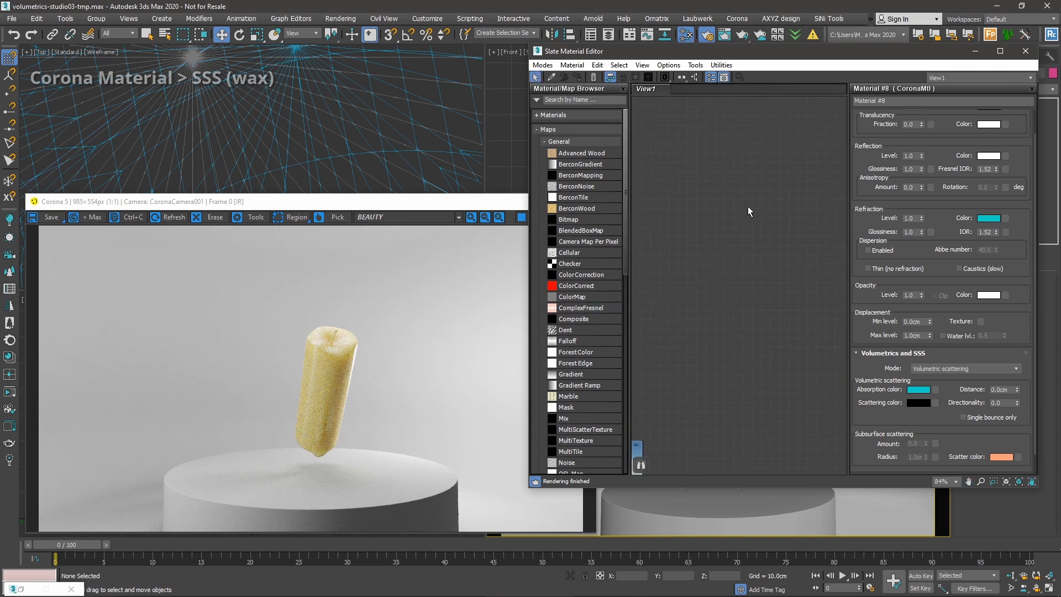
right_click(716, 242)
mouse_move(731, 248)
mouse_move(851, 272)
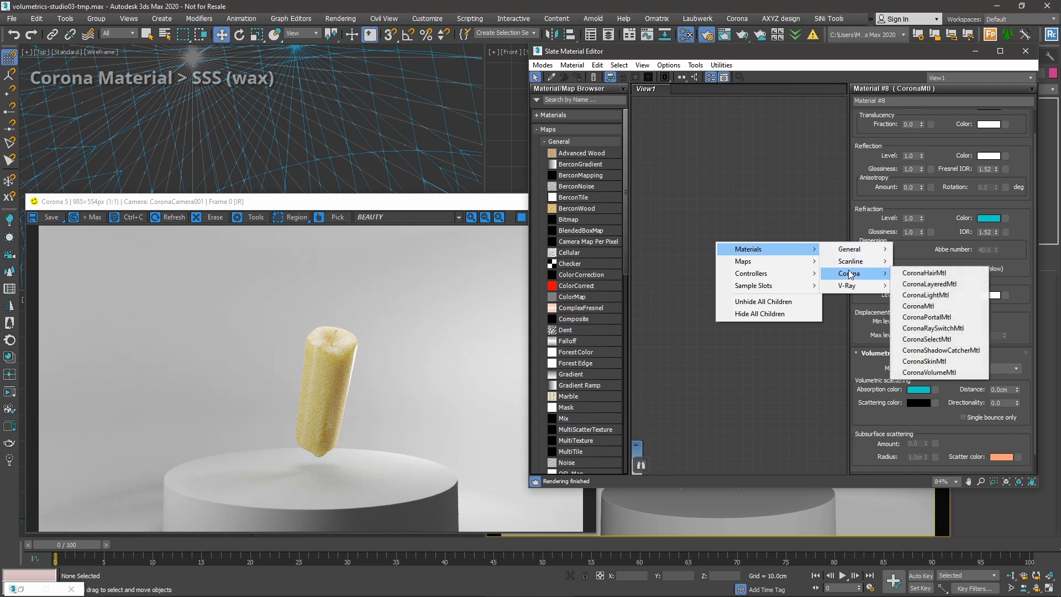
left_click(942, 307)
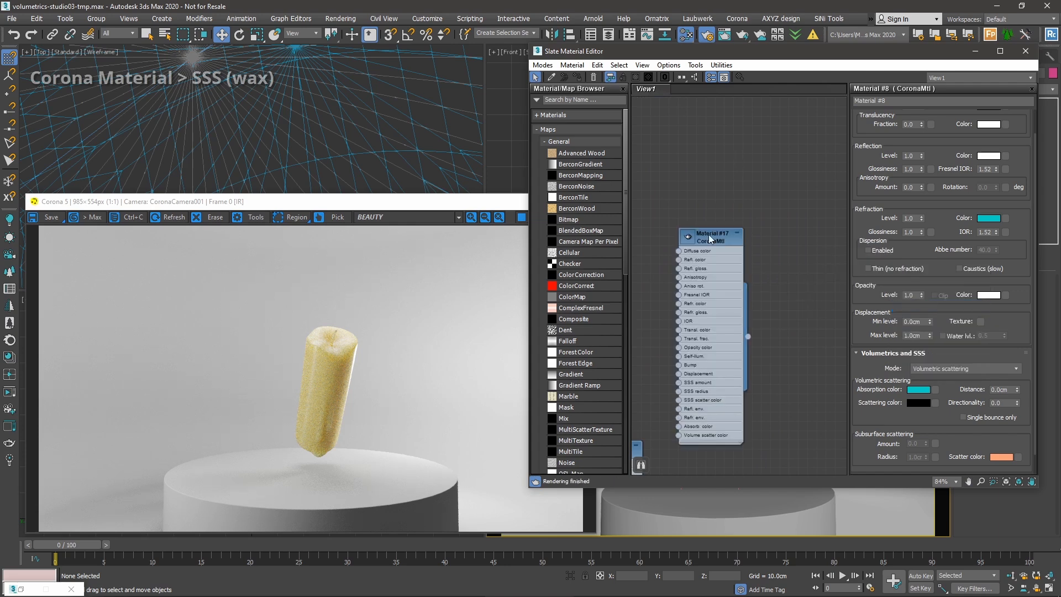
double_click(713, 237)
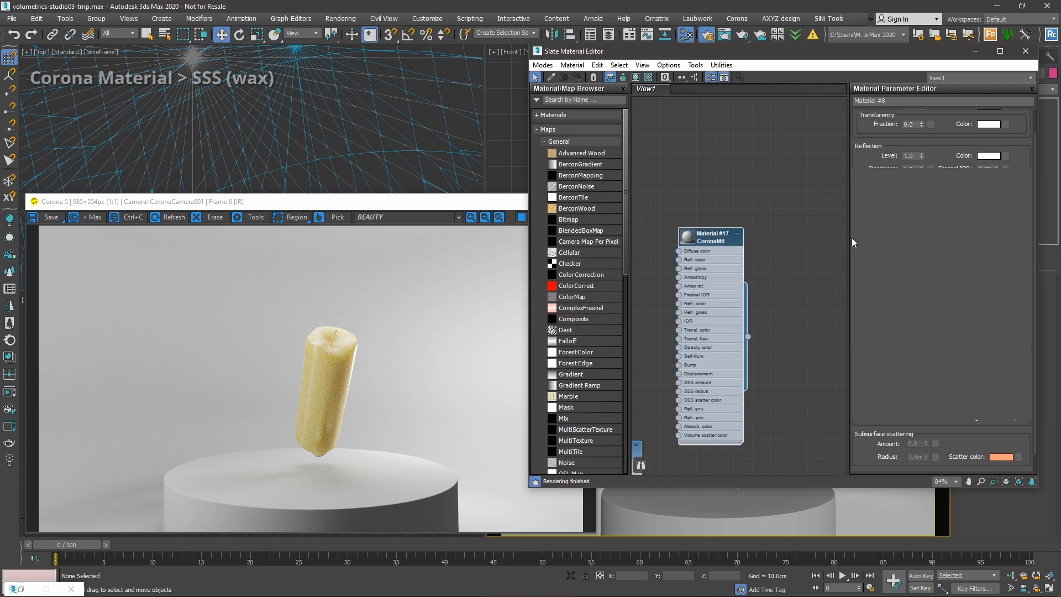
Select the candle object in the Top viewport and rearrange the editor and node graph.
scroll(374, 118, "down", 7)
left_click(359, 109)
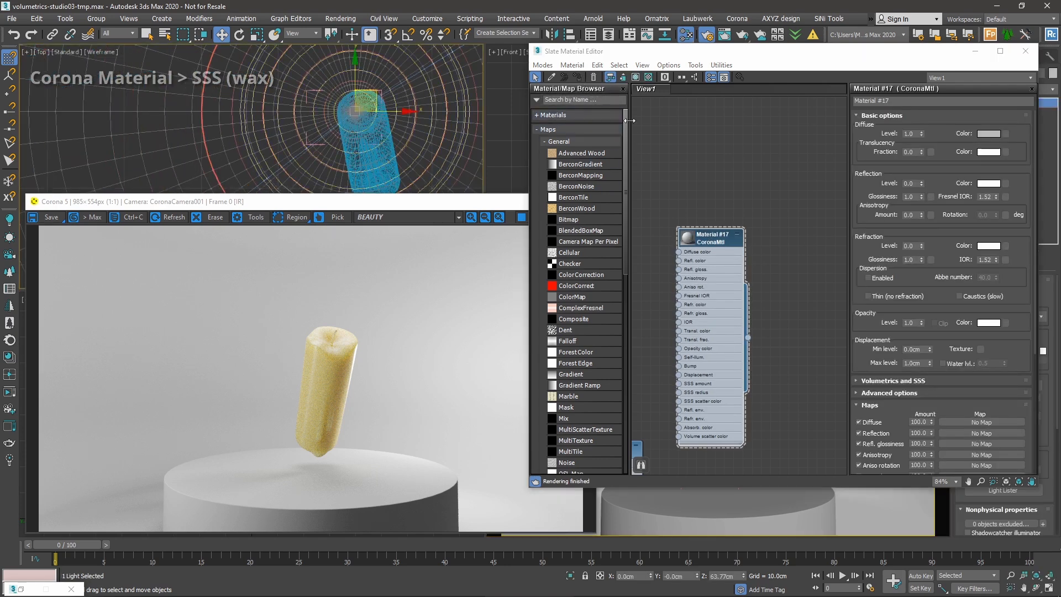
left_click(400, 160)
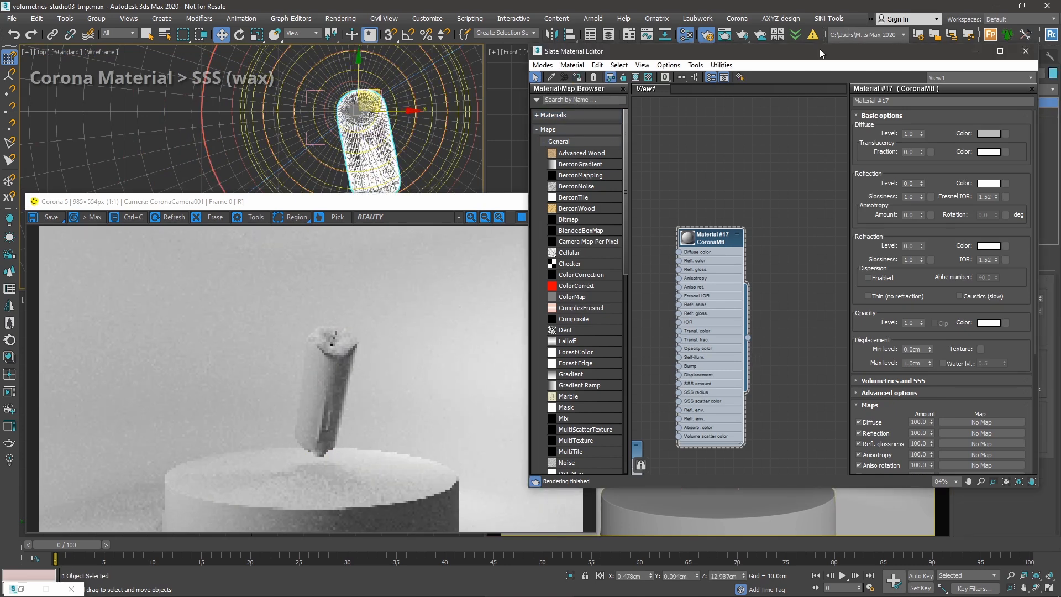
left_click_drag(821, 49, 767, 66)
left_click_drag(816, 186, 814, 180)
middle_click_drag(613, 261, 645, 205)
scroll(695, 249, "up", 1)
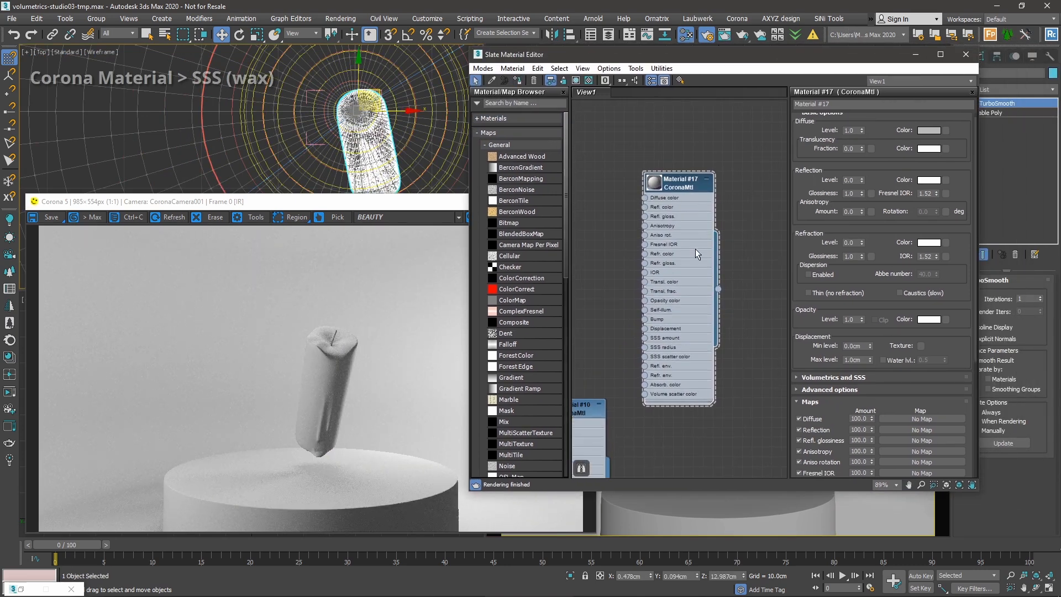
middle_click_drag(698, 249, 697, 283)
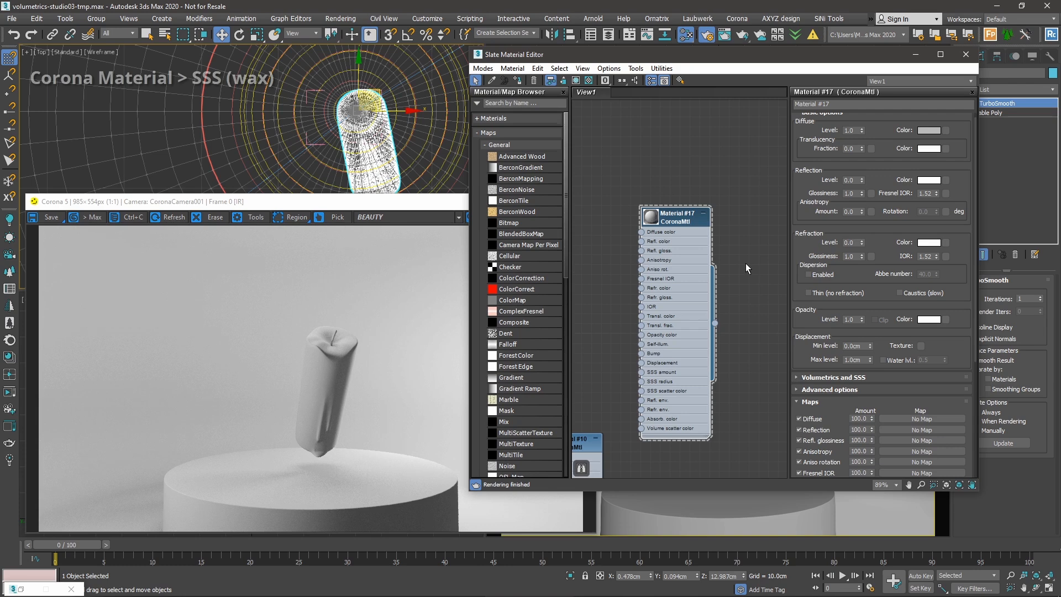
left_click_drag(824, 157, 825, 158)
Expand Material #17's Volumetrics and SSS rollout and set the Mode dropdown to SSS.
left_click(812, 403)
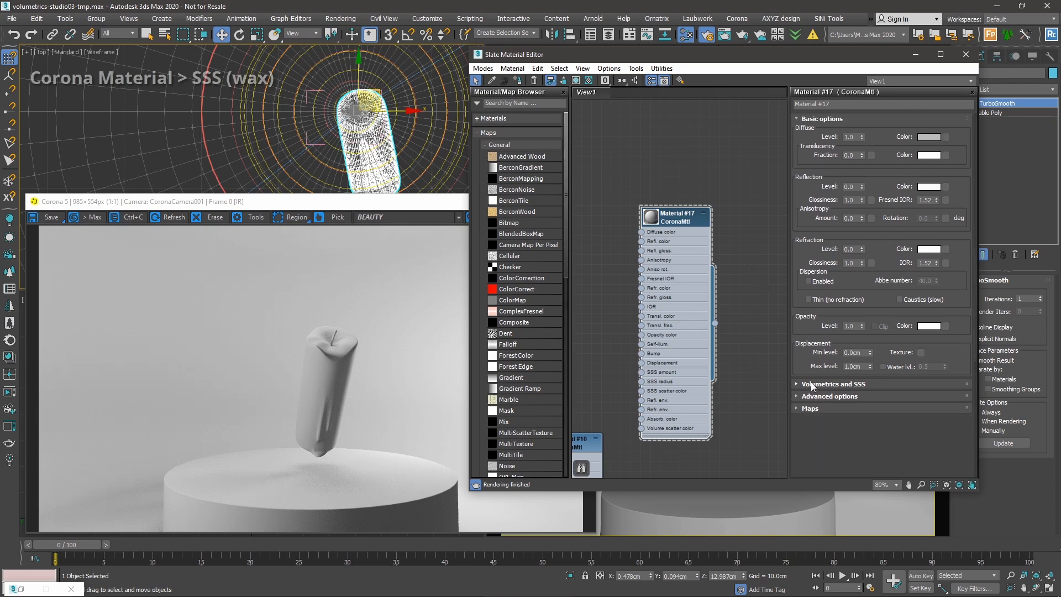
left_click(821, 386)
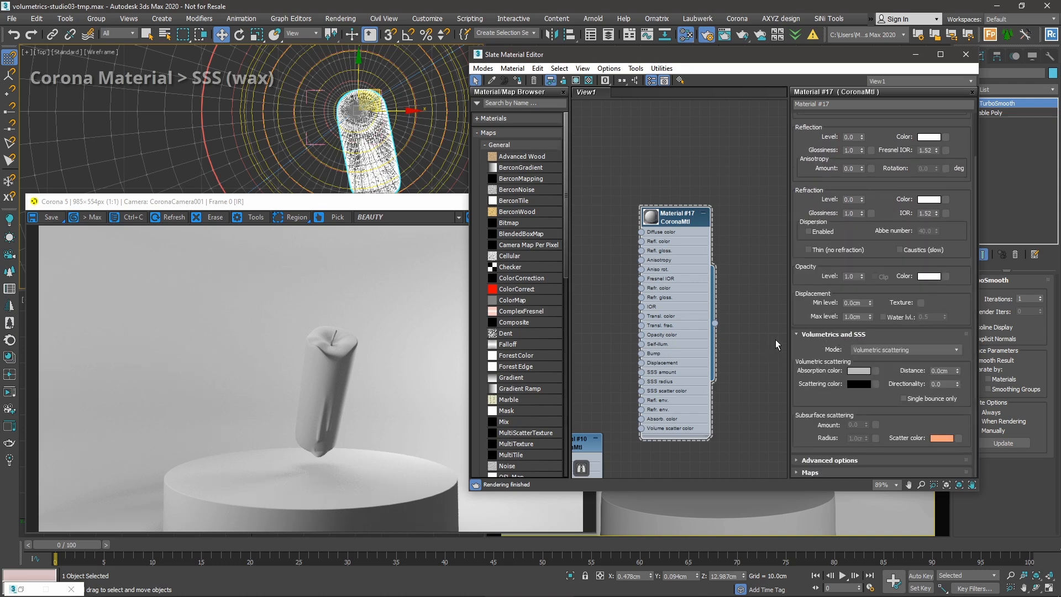
left_click(877, 350)
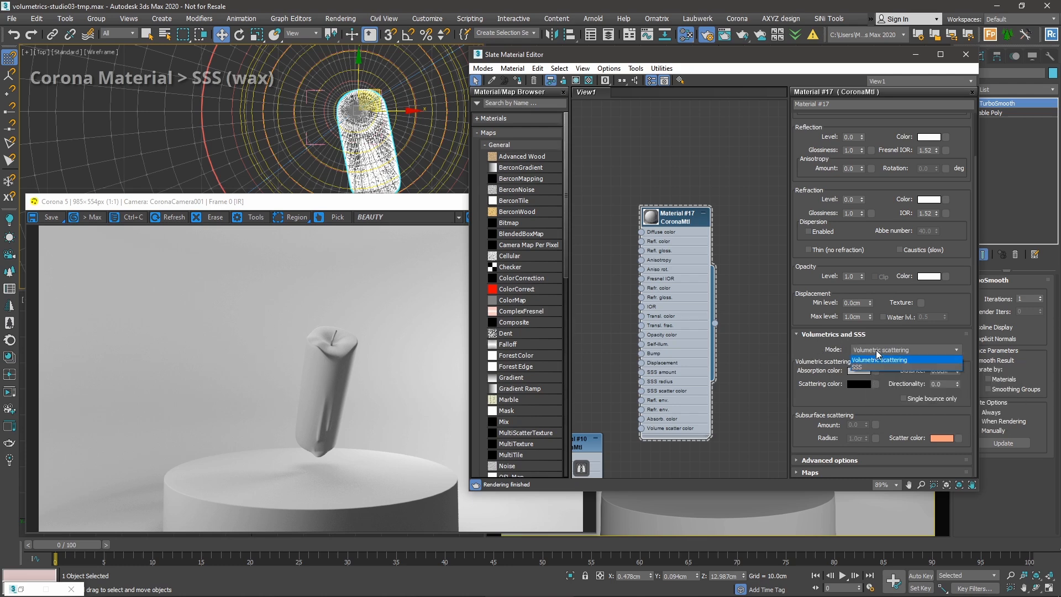
left_click(860, 368)
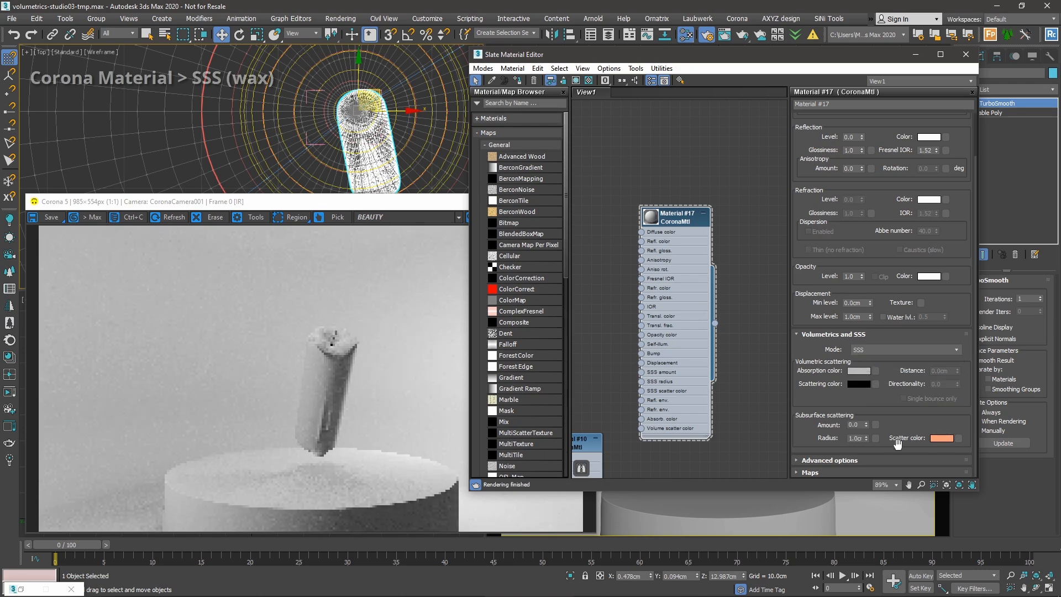
left_click_drag(893, 406, 892, 400)
left_click(884, 352)
left_click(868, 367)
scroll(881, 226, "up", 3)
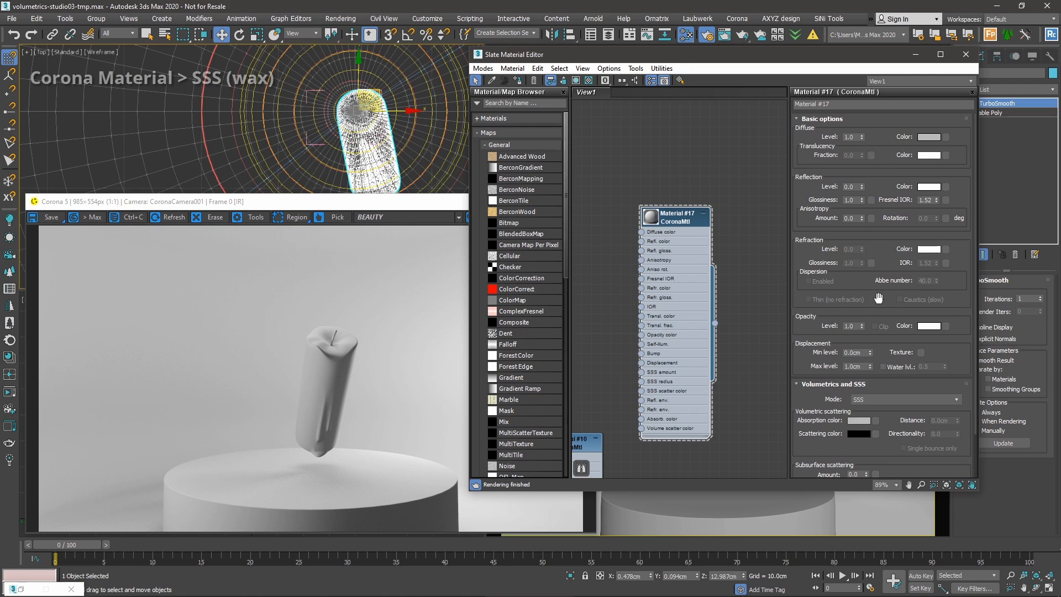
scroll(877, 296, "down", 2)
scroll(880, 284, "down", 3)
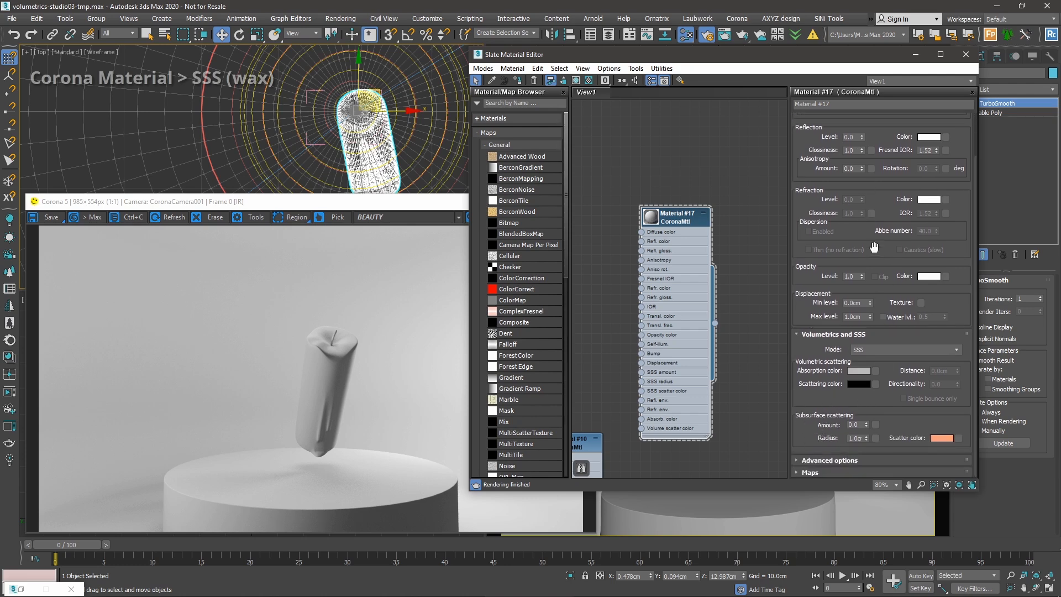
scroll(874, 256, "up", 3)
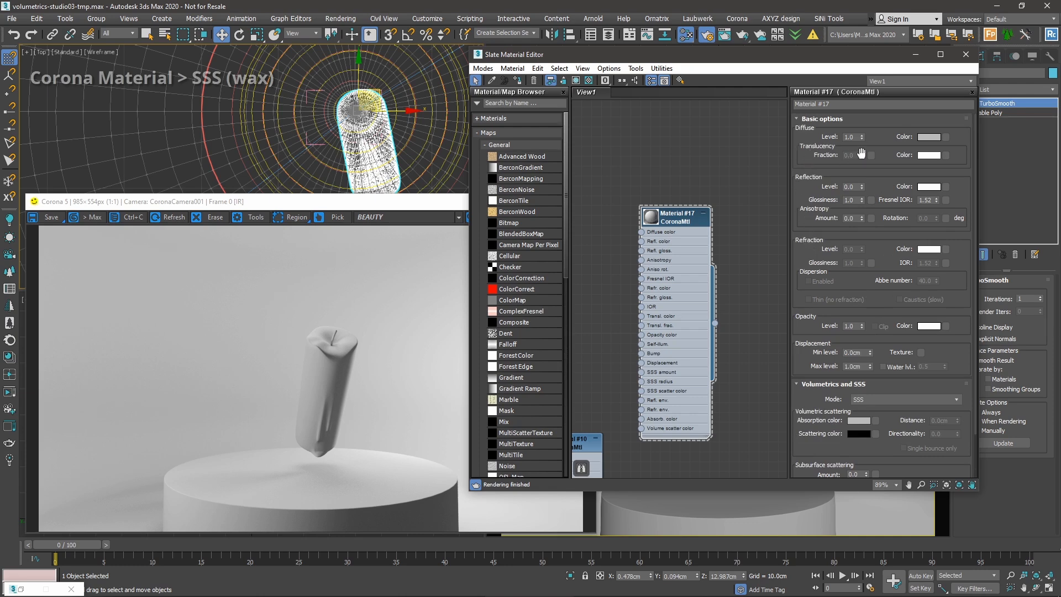
scroll(851, 159, "down", 3)
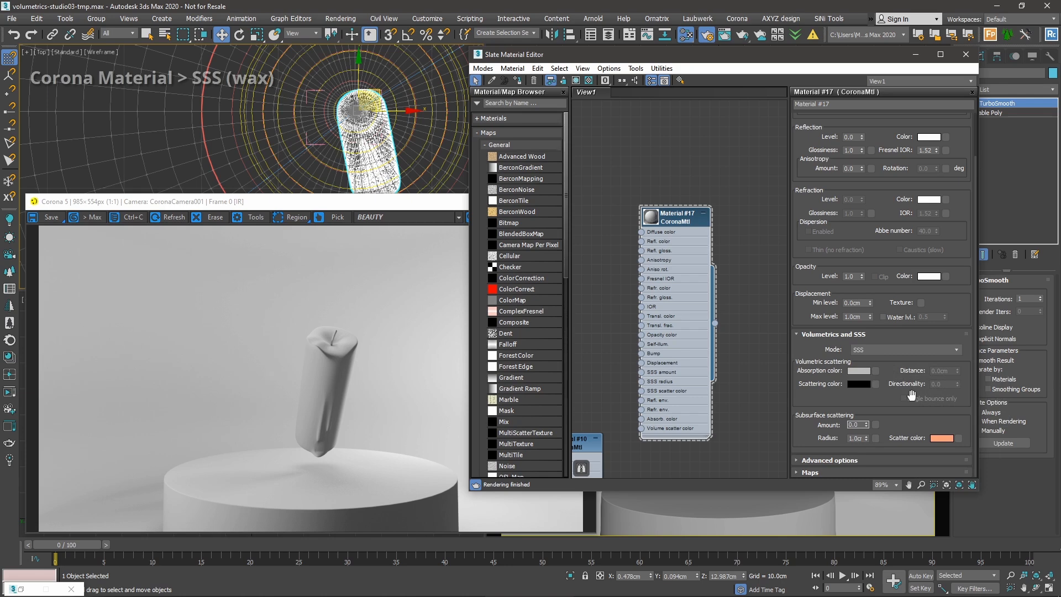
Test SSS amounts of 0.5 and then 0.8, checking the candle render.
type("0.5")
key("Return")
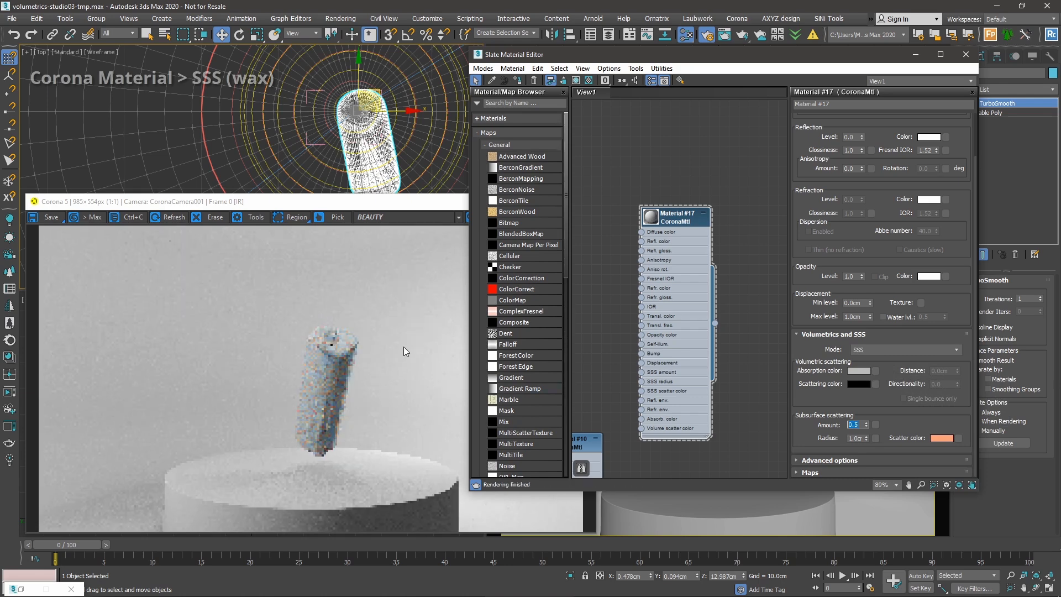
left_click(337, 390)
scroll(336, 388, "up", 2)
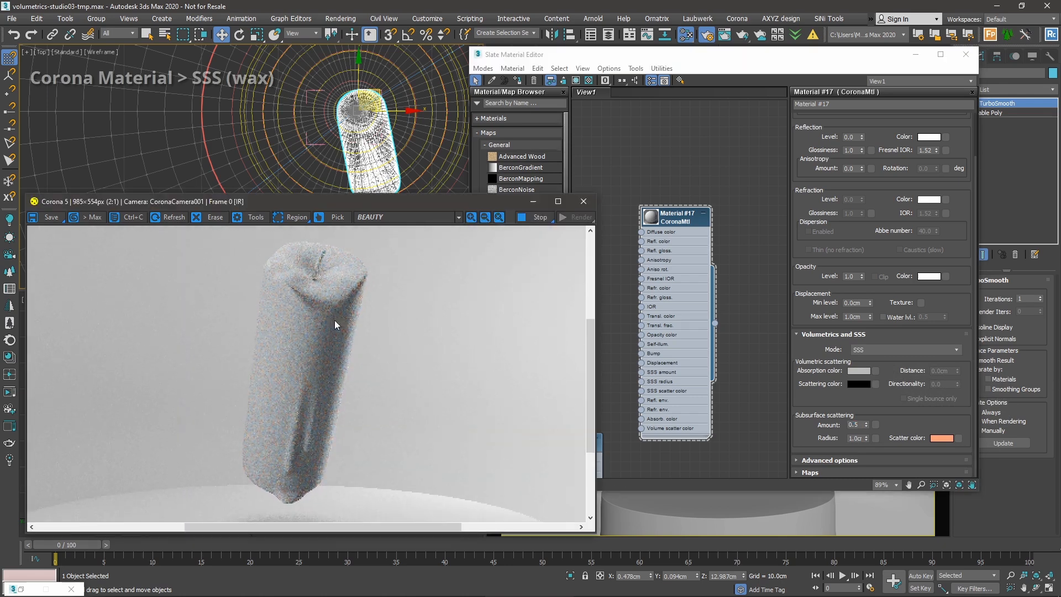
left_click(854, 425)
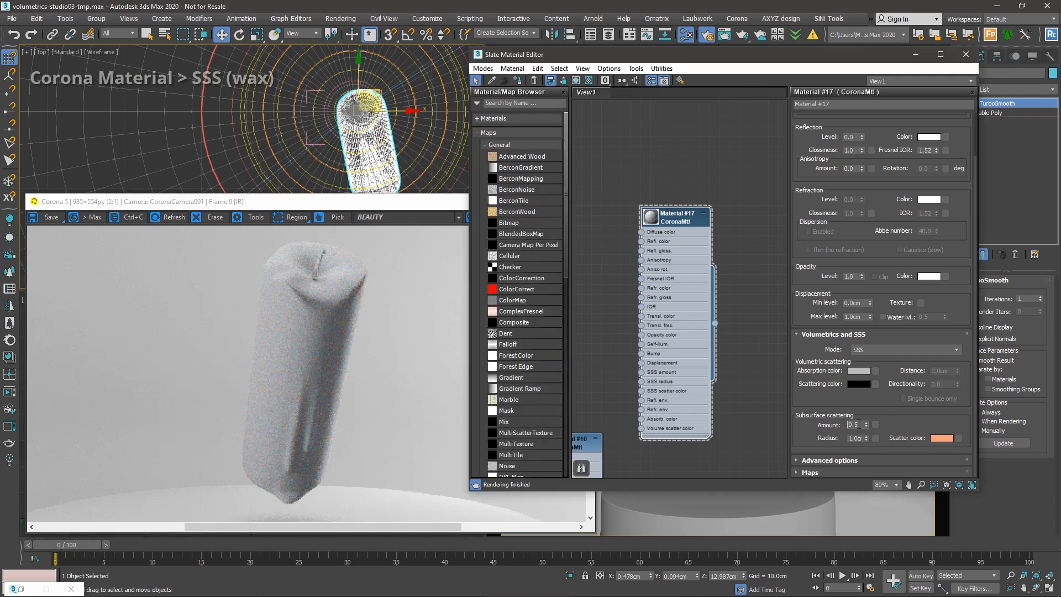
type("0.8")
key("Return")
Set the SSS radius to 2cm, then to 10cm, and view the render.
double_click(853, 439)
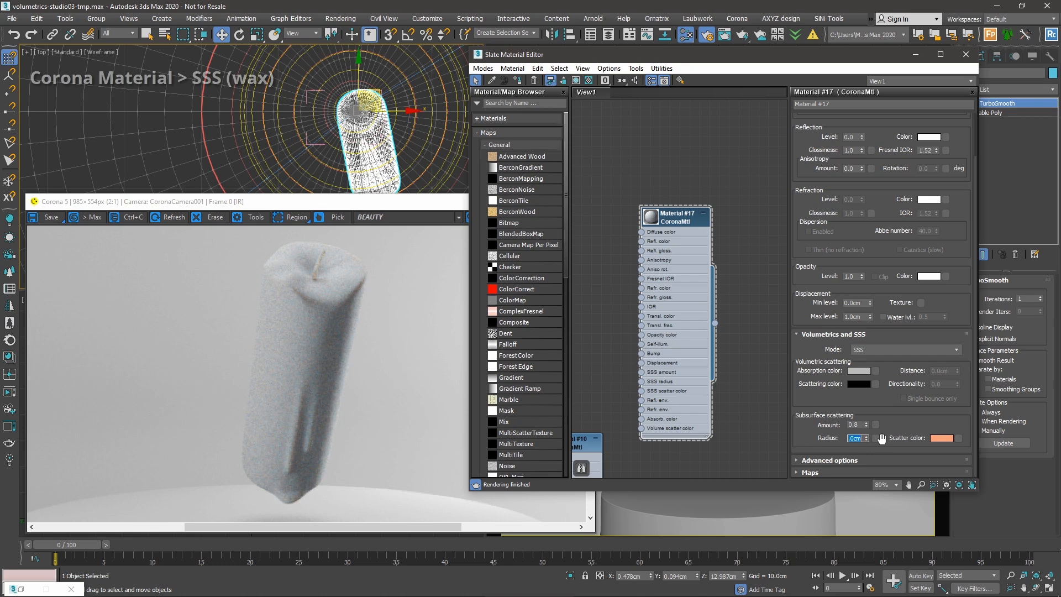
type("2")
key("Return")
type("10")
key("Return")
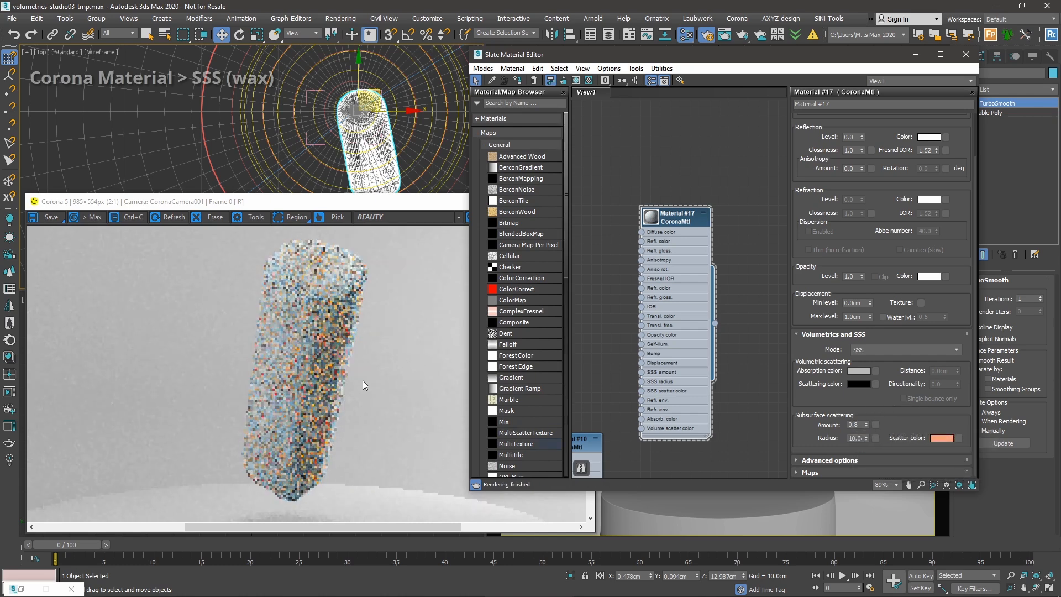
left_click(365, 294)
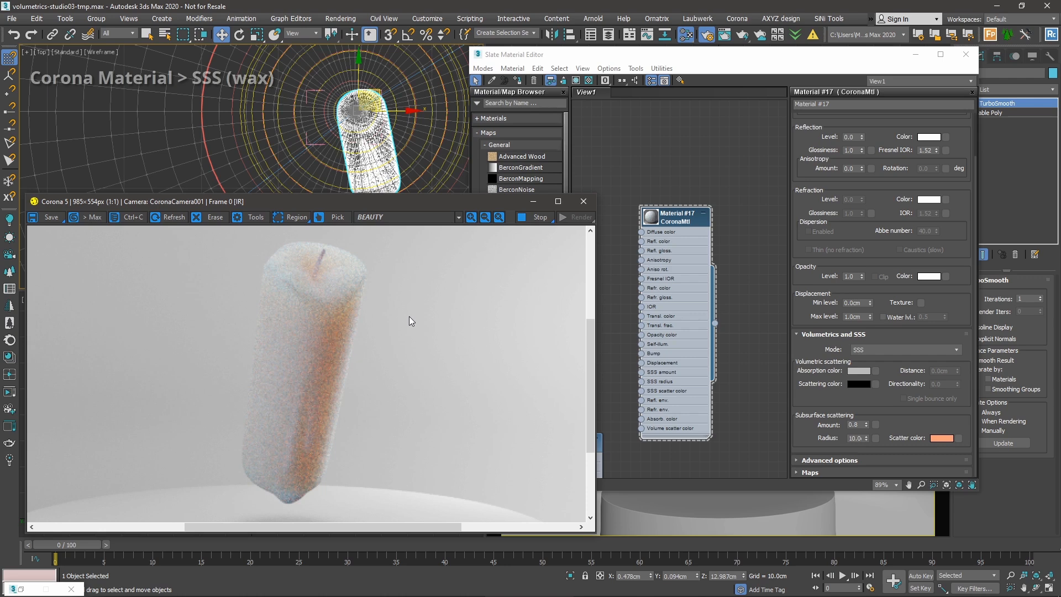
Drag the SSS amount back down to 0.0.
scroll(408, 316, "down", 2)
left_click(895, 411)
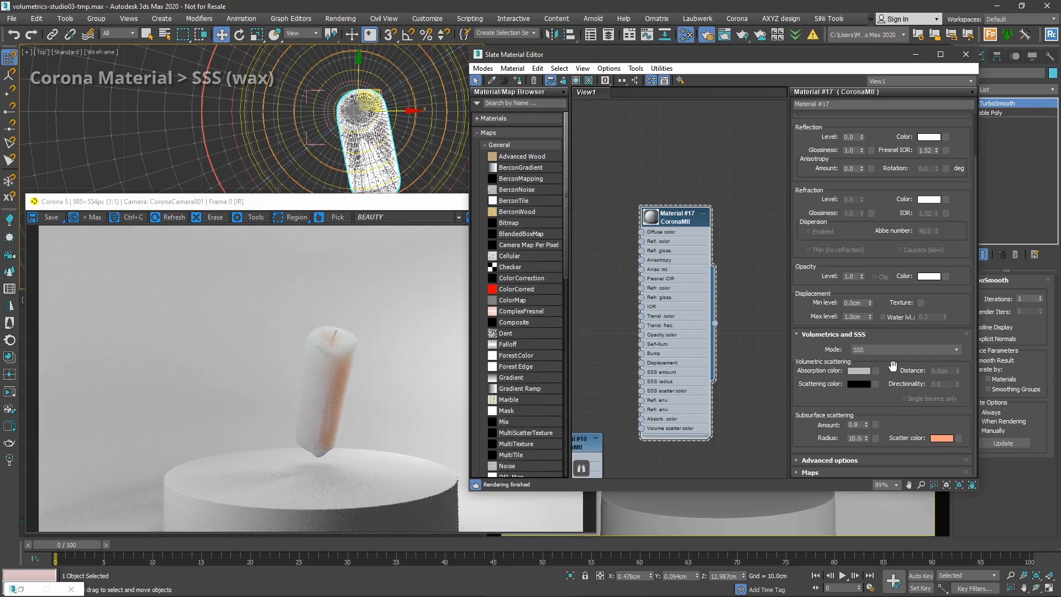
left_click(418, 362)
left_click_drag(895, 209, 864, 311)
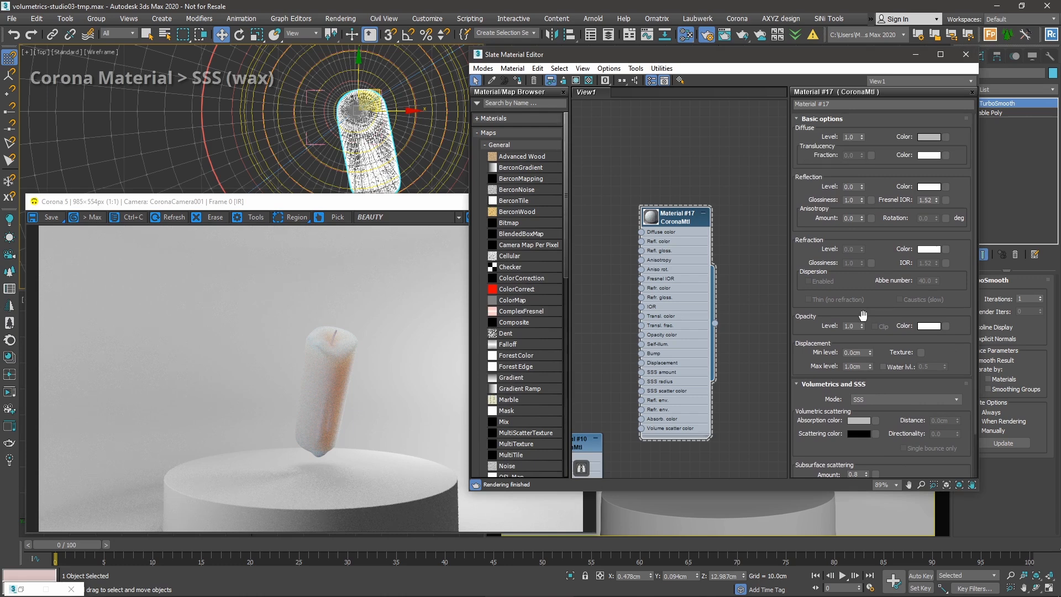
scroll(861, 315, "down", 3)
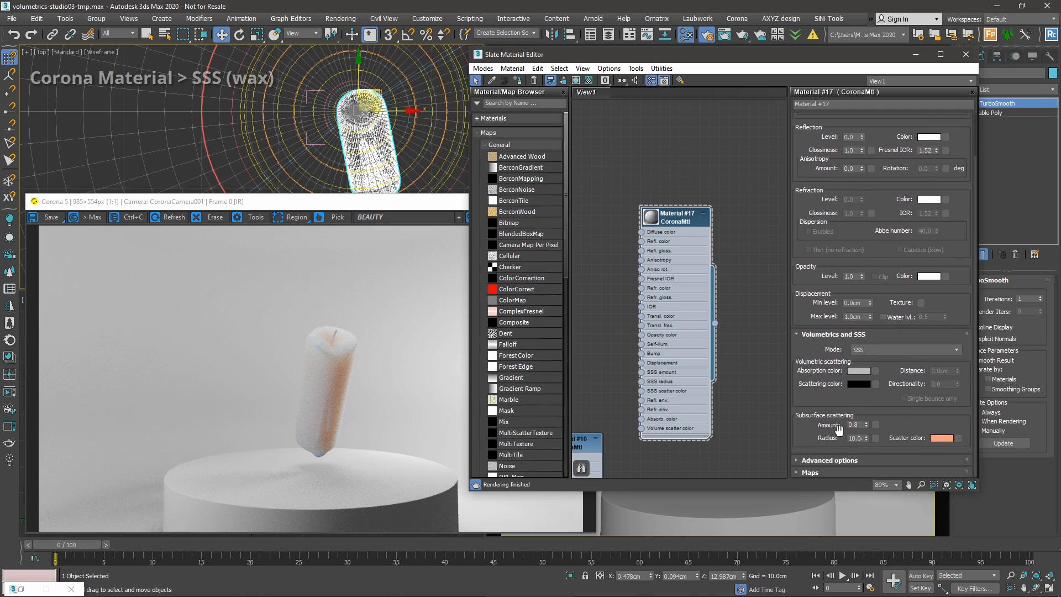
left_click_drag(866, 425, 888, 239)
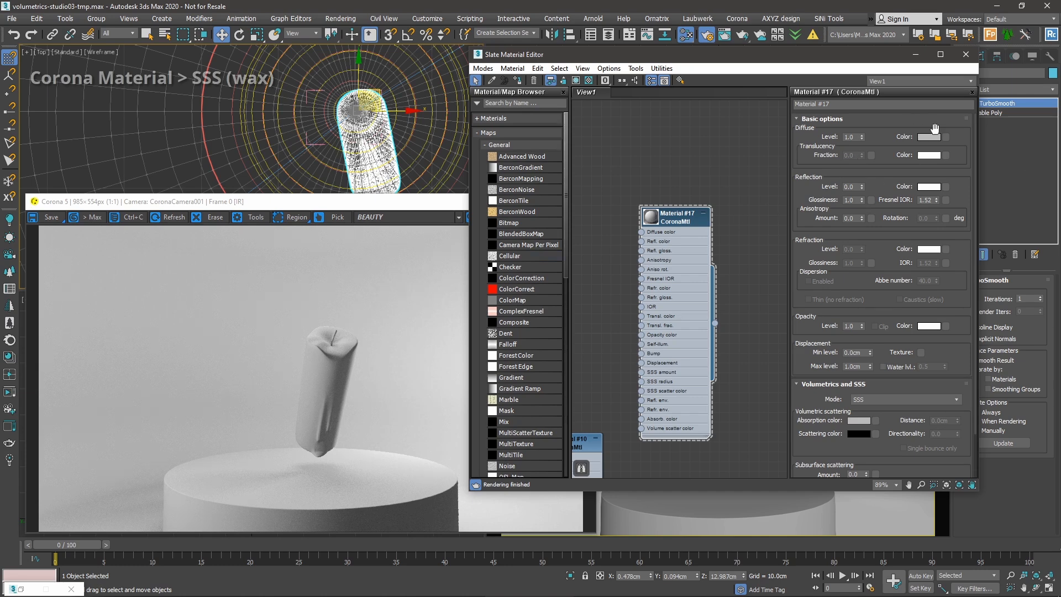
Set Material #17's diffuse colour to warm beige E8CD8D (232, 205, 141).
left_click(928, 138)
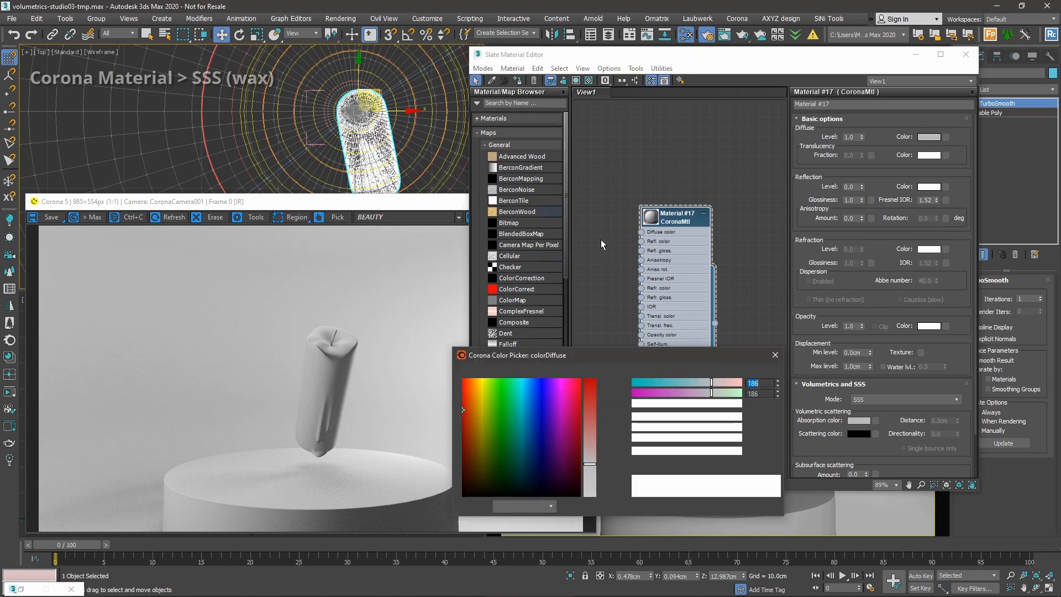
left_click(476, 389)
left_click(590, 444)
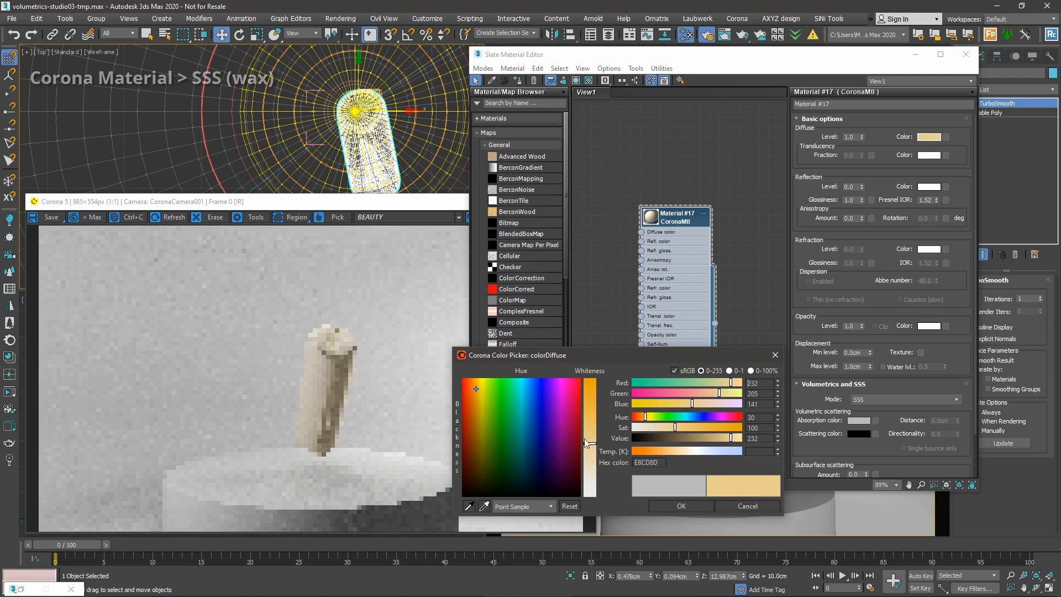
left_click(694, 508)
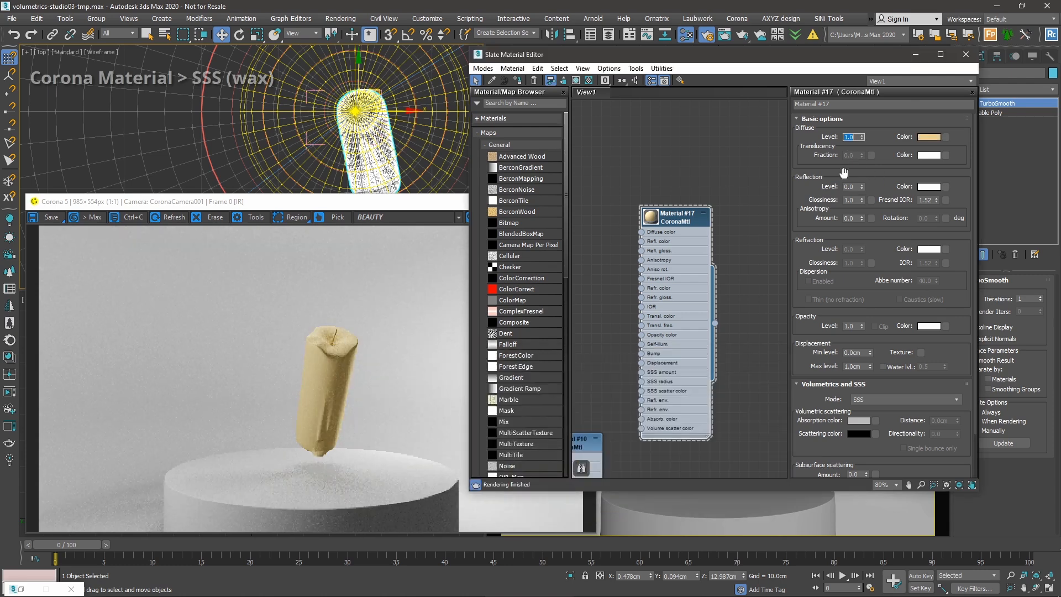
left_click_drag(842, 181, 870, 90)
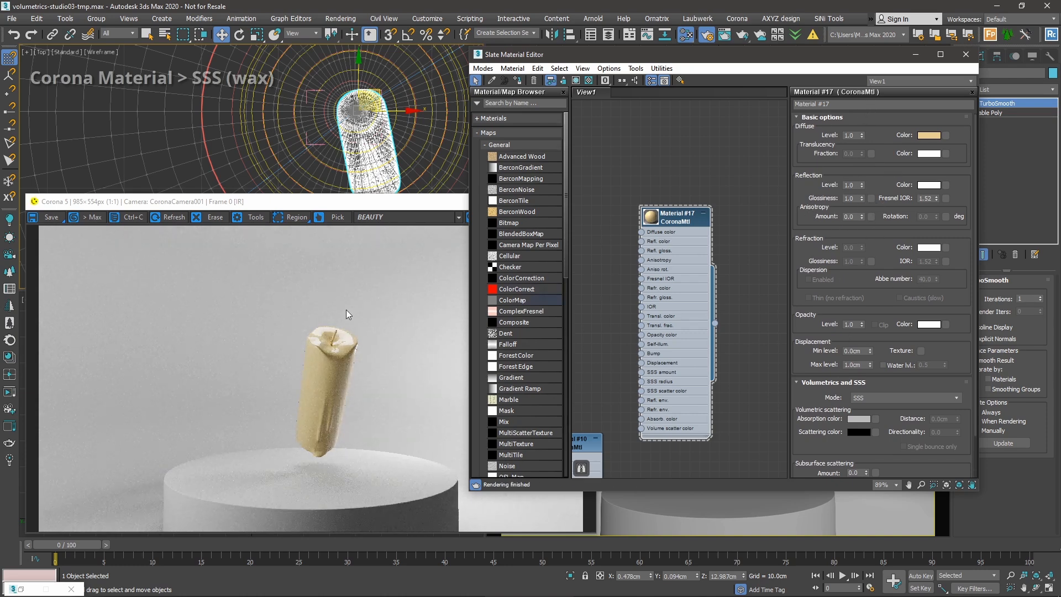
Set reflection glossiness to 0.6 and anisotropy amount to 0.4, then check the glossy candle render.
left_click(861, 198)
type("0.6")
key("Tab")
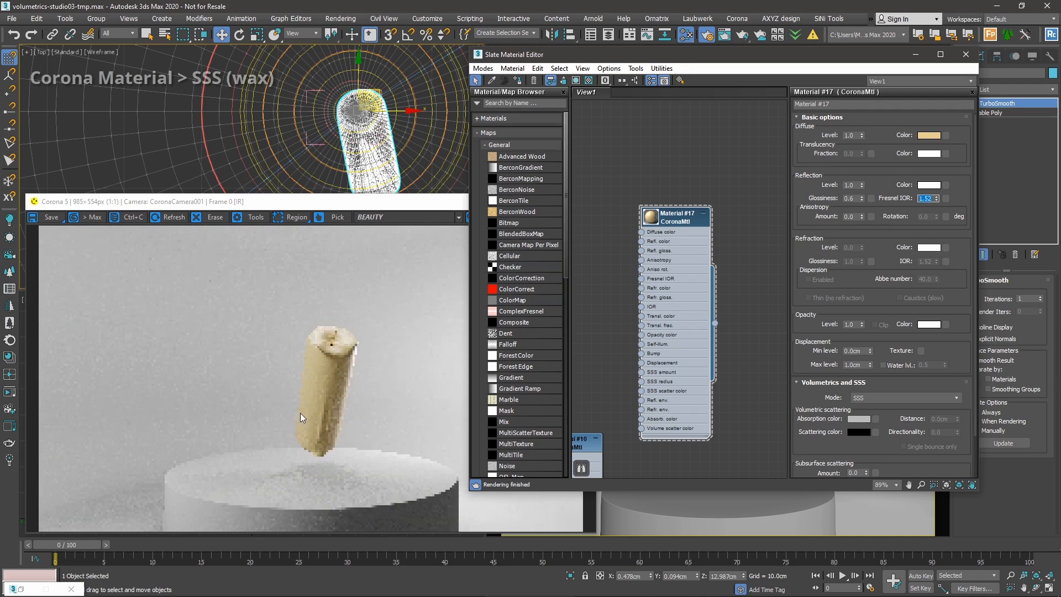
left_click(852, 216)
type("0.4")
key("Return")
left_click(332, 377)
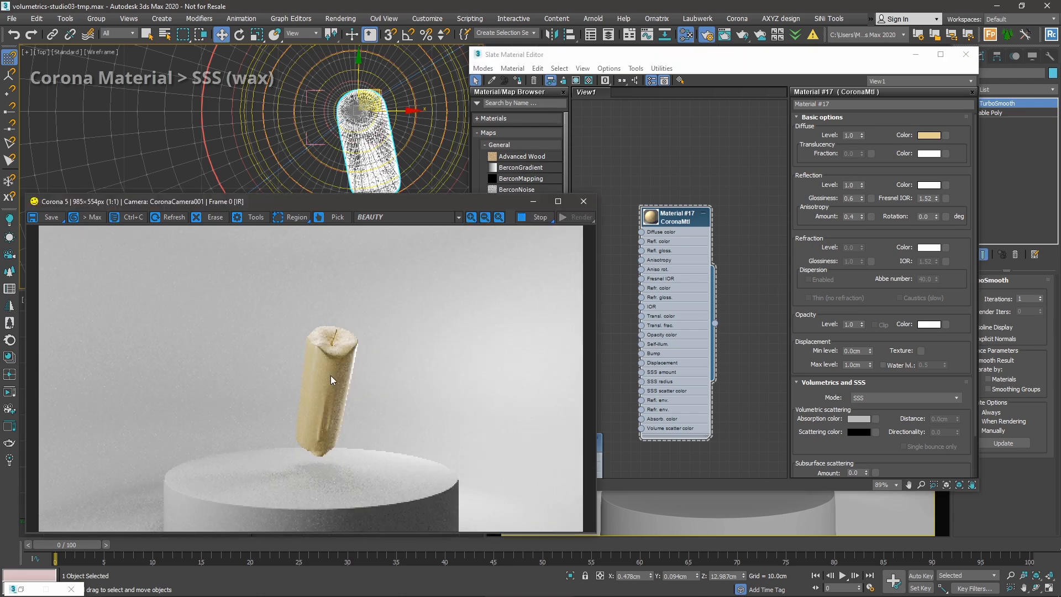
scroll(332, 377, "up", 1)
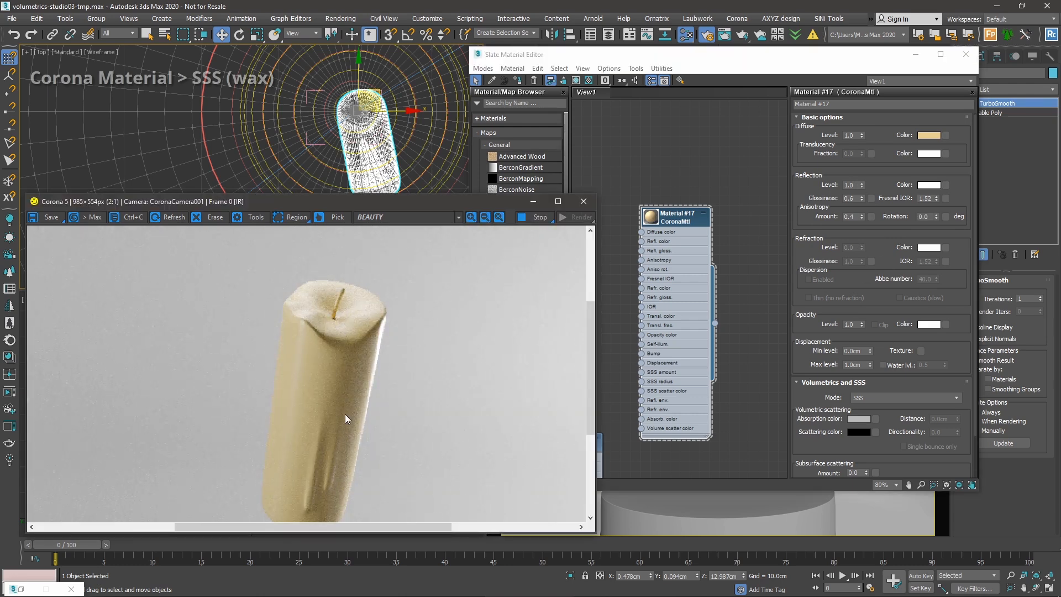
left_click_drag(344, 413, 336, 388)
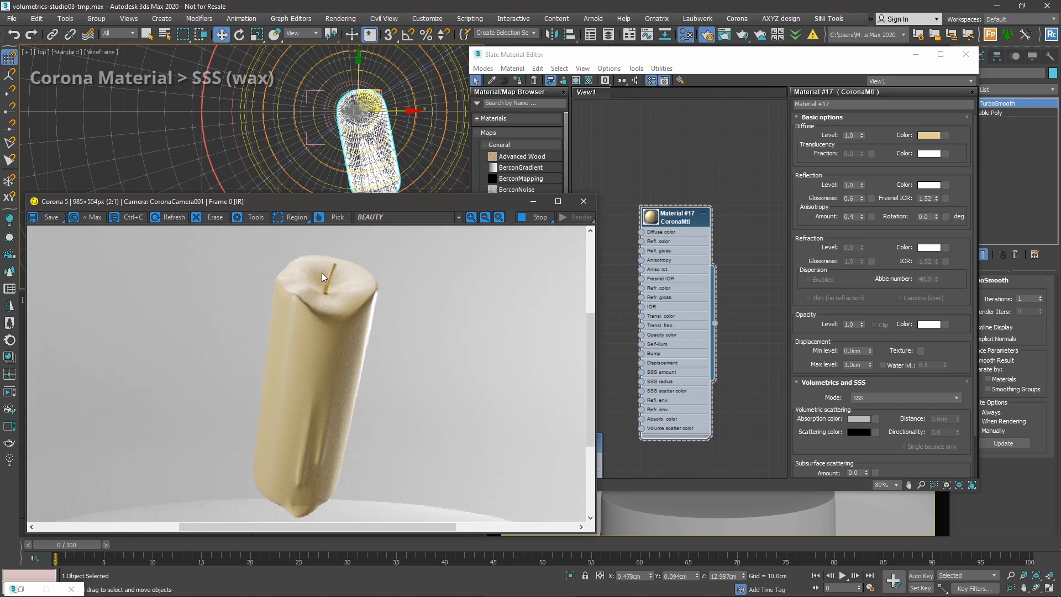
left_click(631, 271)
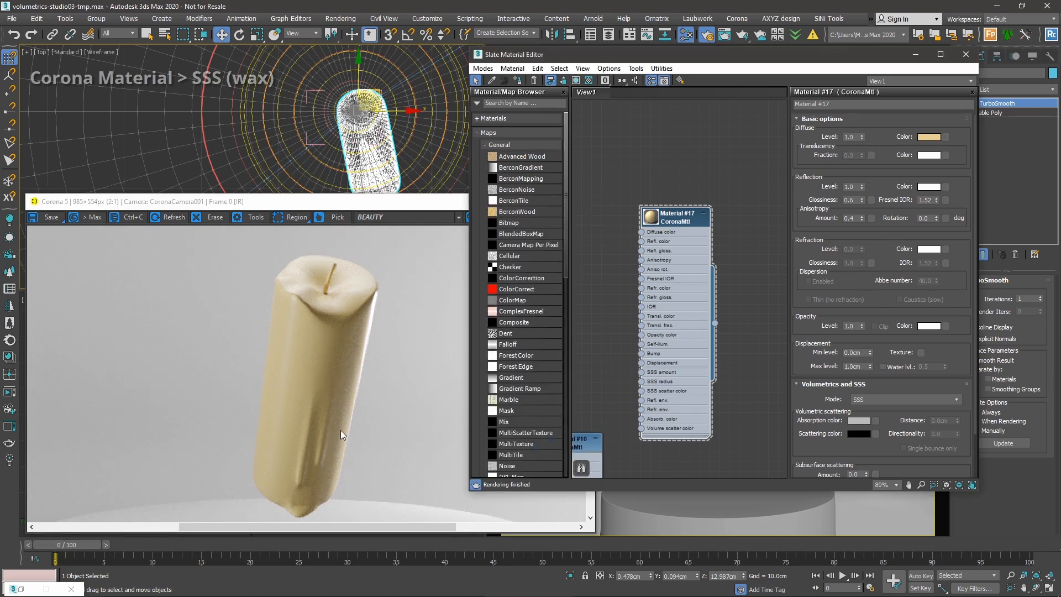
scroll(921, 317, "down", 3)
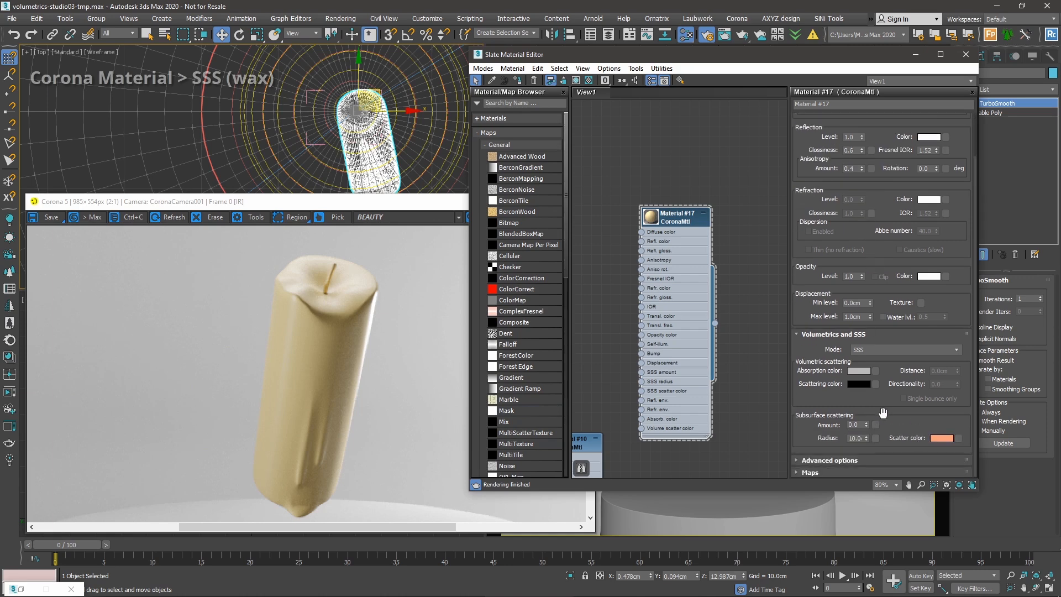
Set the candle's subsurface scattering amount to 0.5 and radius to 6.0cm.
double_click(854, 424)
type("0.5")
key("Tab")
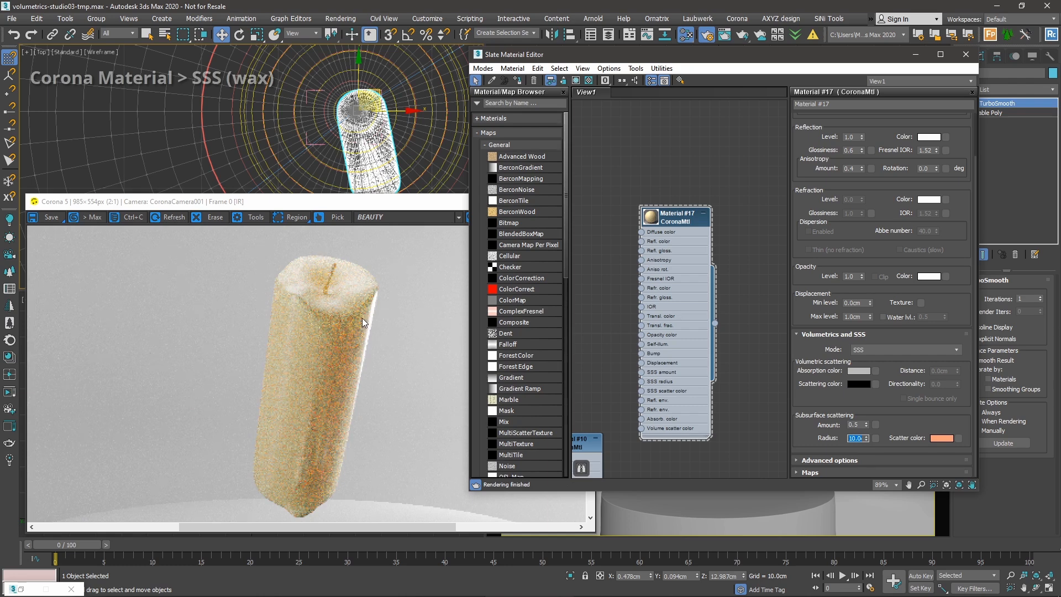
left_click(353, 396)
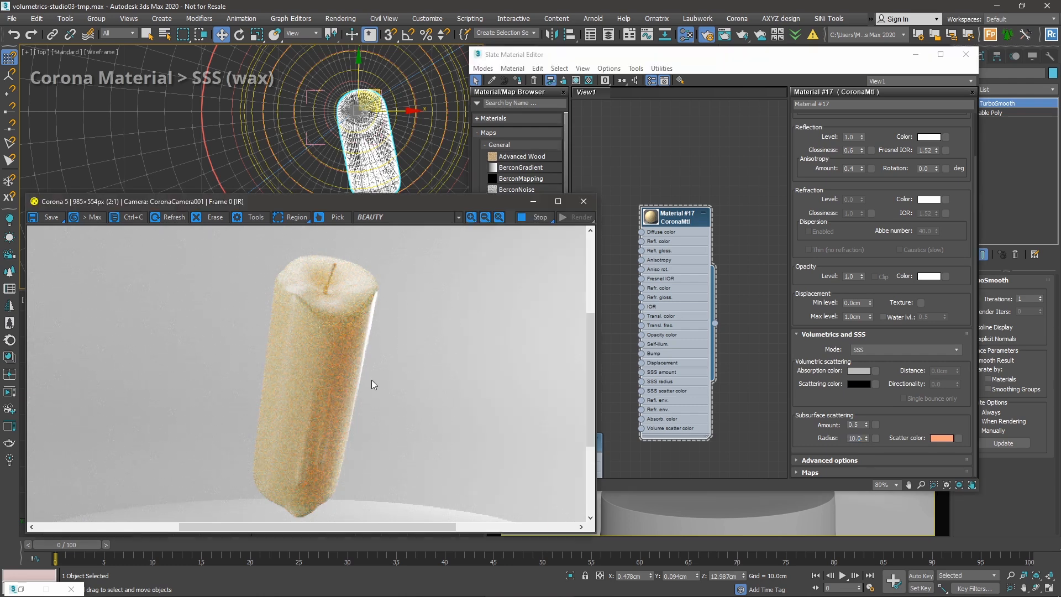
scroll(327, 347, "down", 1)
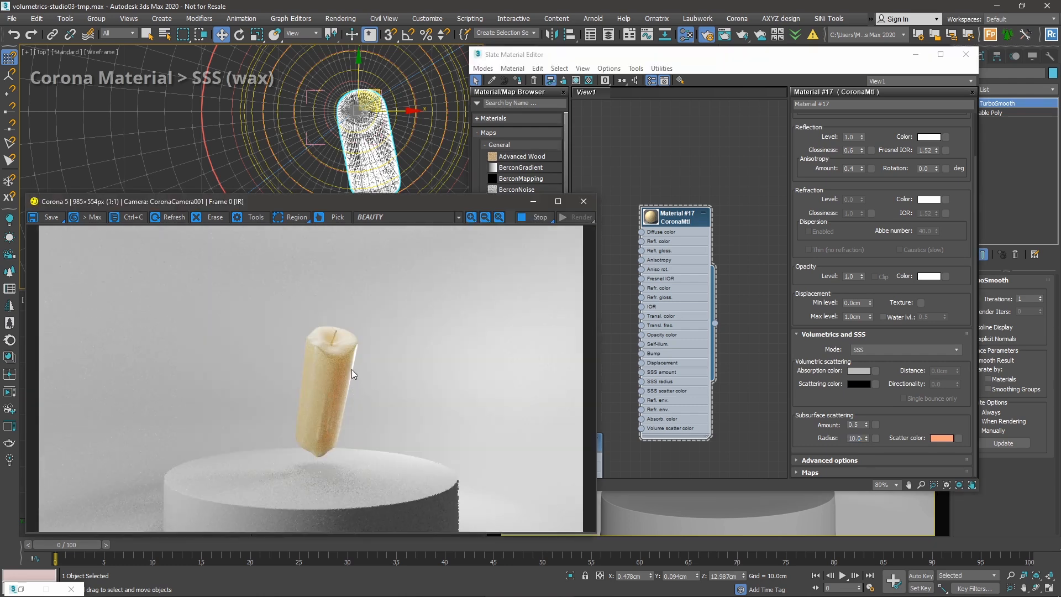
scroll(351, 370, "up", 1)
left_click_drag(339, 378, 334, 334)
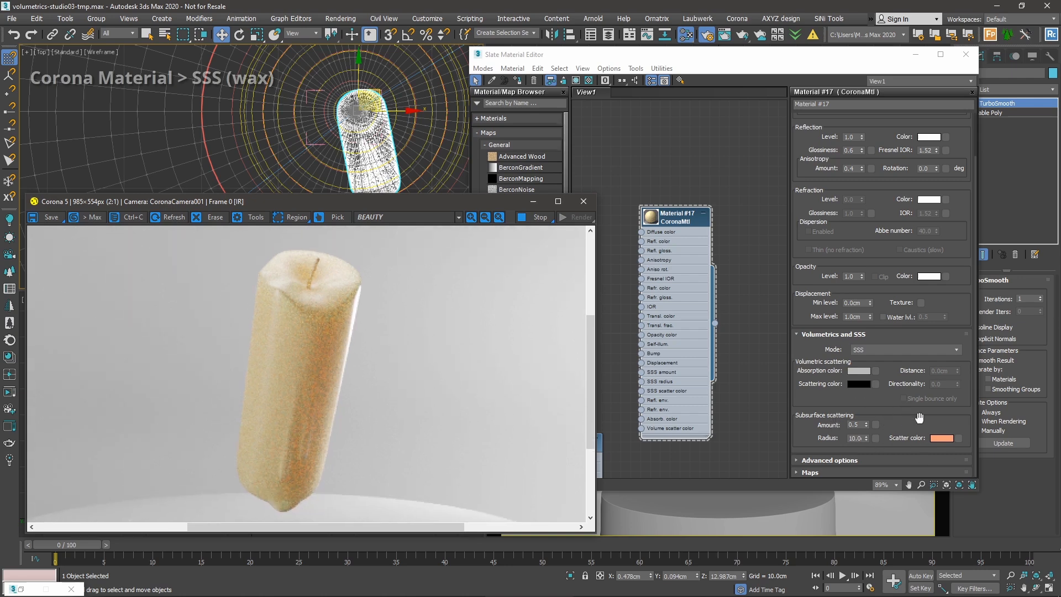
double_click(854, 437)
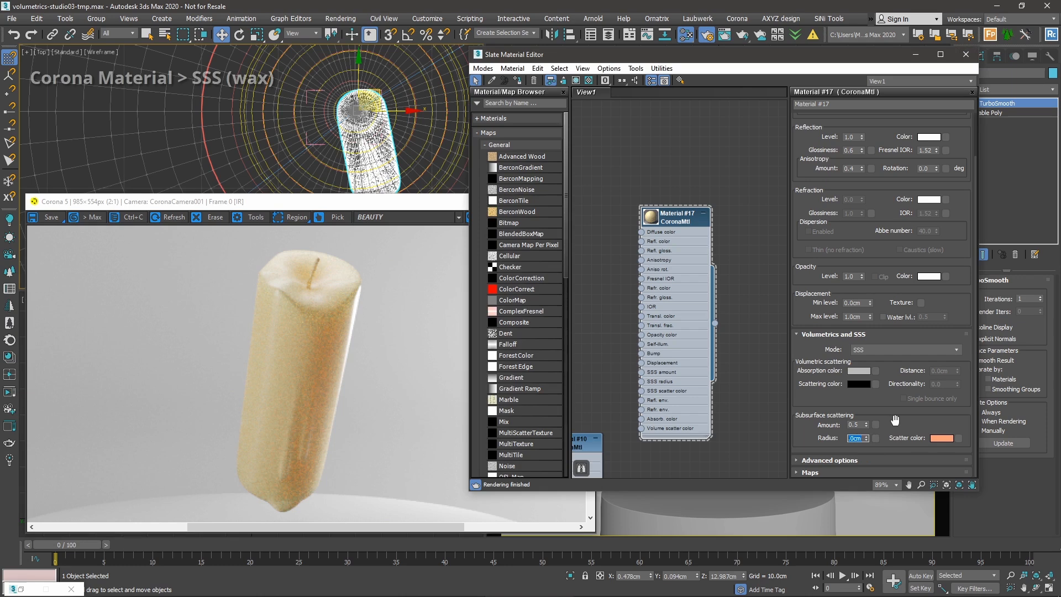
type("6")
key("Return")
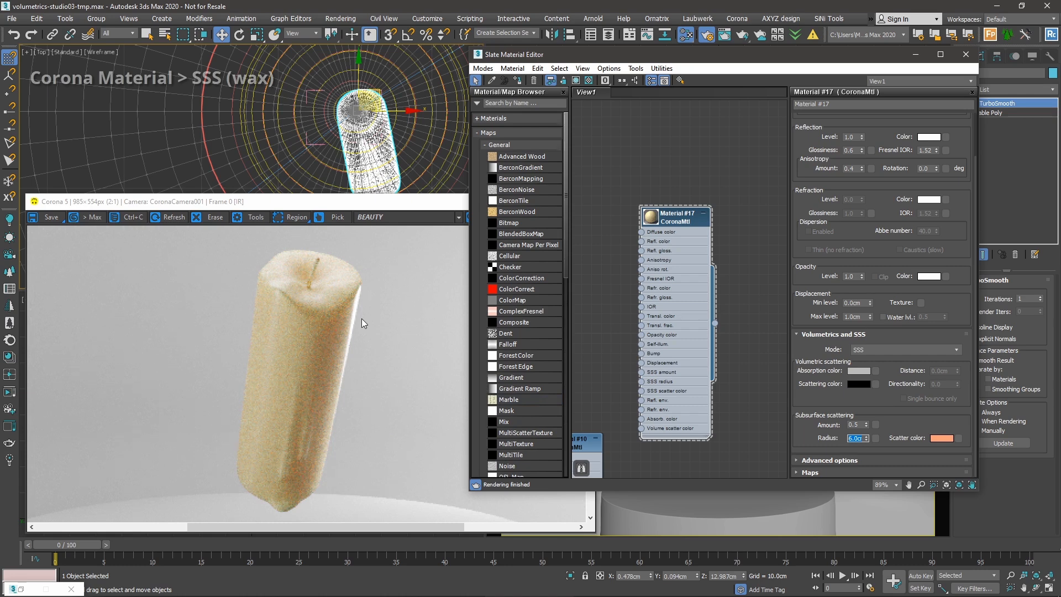
left_click(862, 399)
Make the scatter colour a light golden yellow and inspect the candle render.
left_click(941, 438)
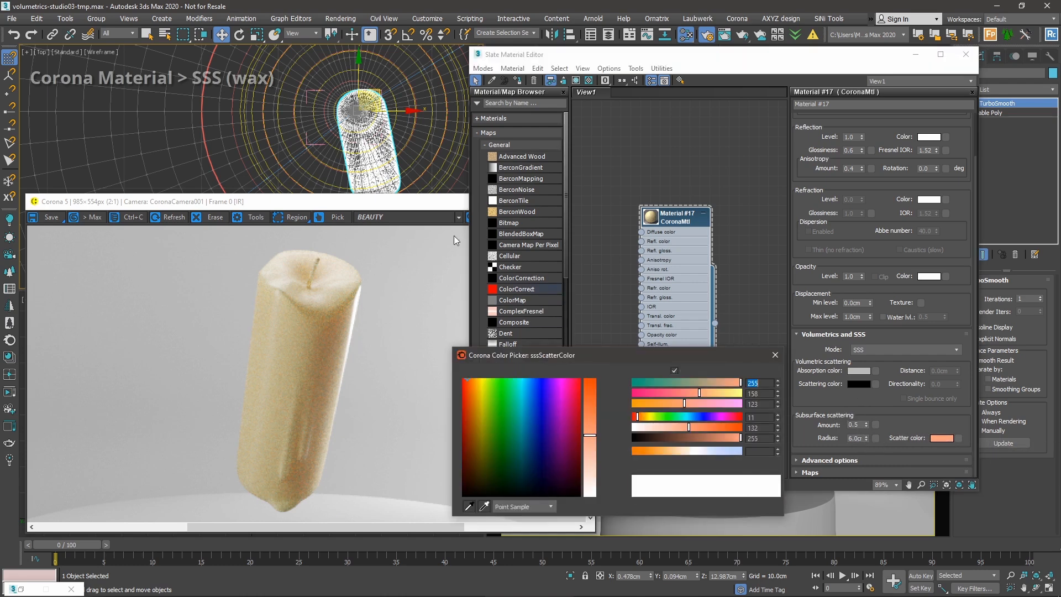
left_click(476, 389)
left_click(589, 415)
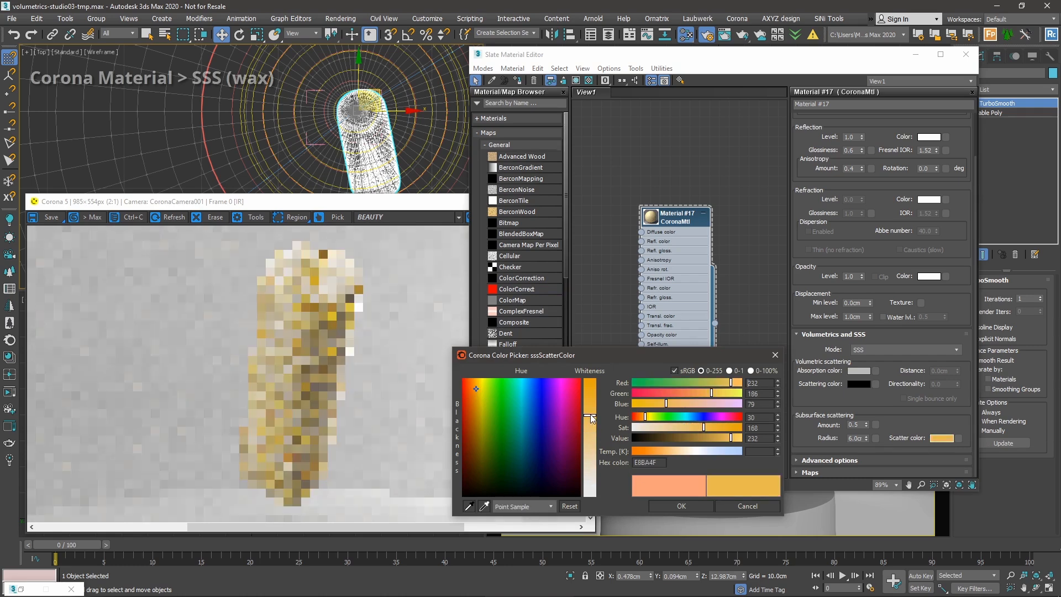
left_click(697, 505)
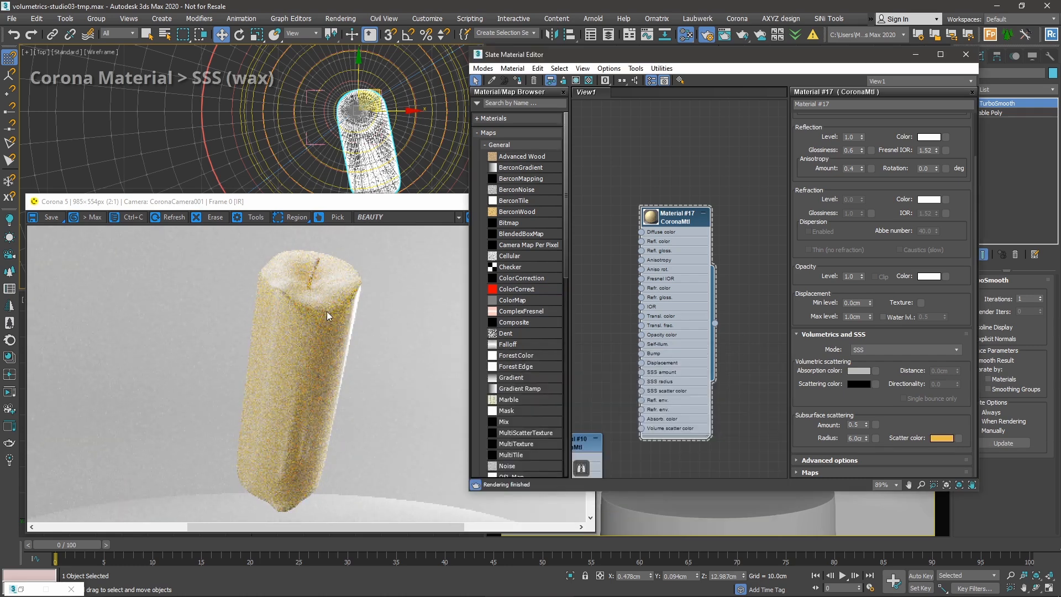
left_click(327, 311)
scroll(332, 326, "down", 1)
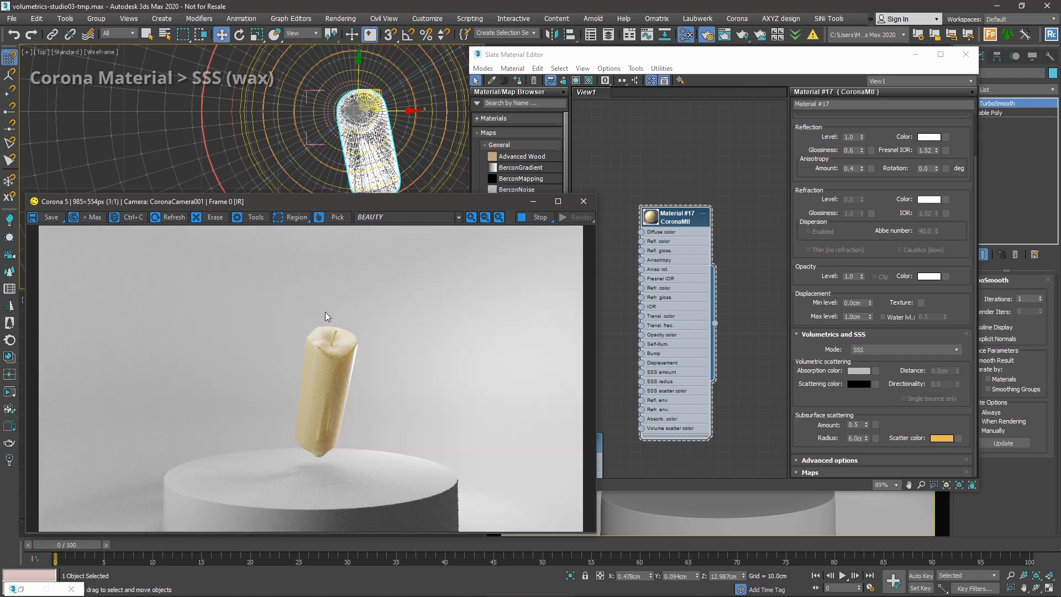
scroll(350, 373, "up", 1)
scroll(332, 339, "down", 1)
scroll(330, 420, "up", 1)
middle_click_drag(330, 420, 339, 398)
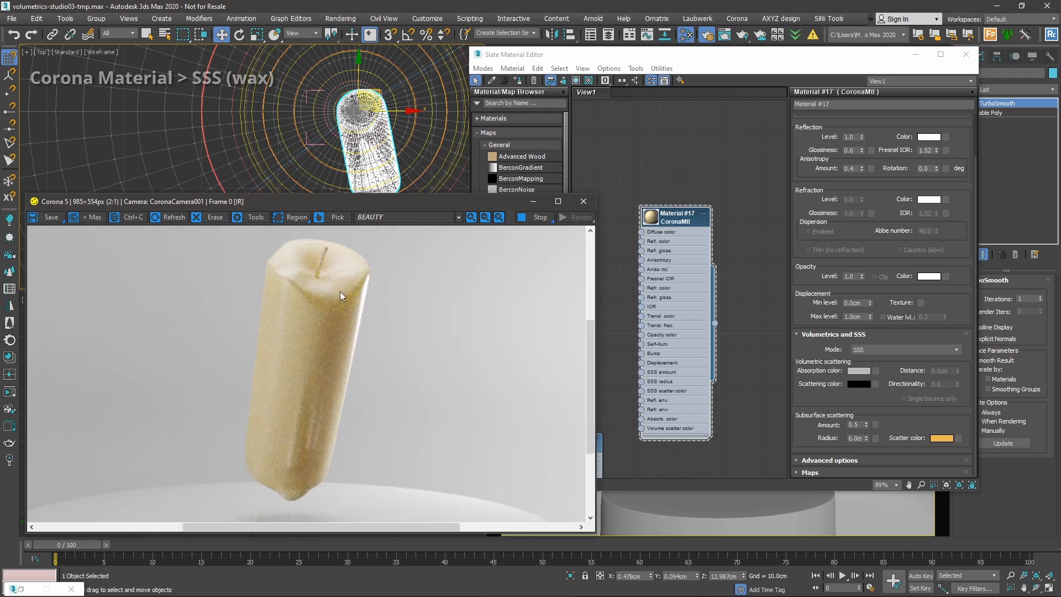
Raise SSS amount to 0.8 and radius to 7.0cm, then minimize the Slate editor.
left_click(861, 425)
type("0.8")
key("Tab")
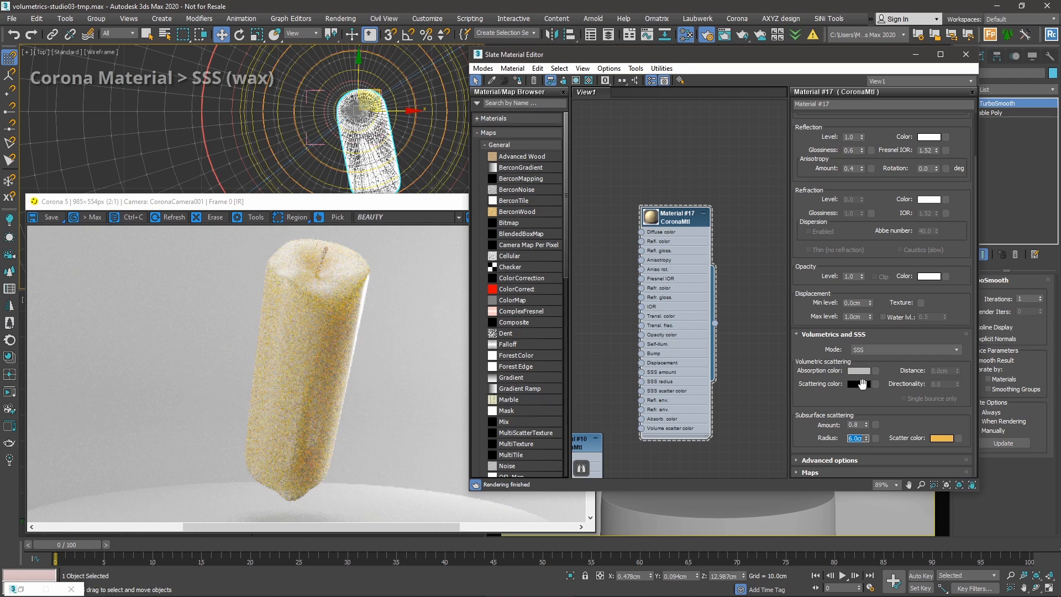
type("7")
key("Return")
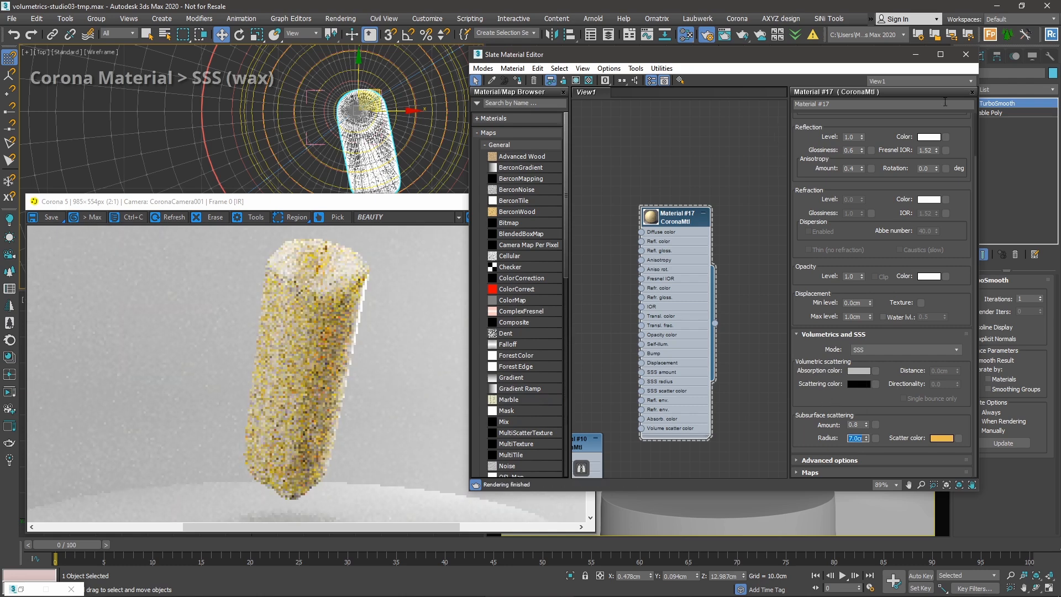
left_click(916, 54)
Switch off the Light-top and Light-top002 lights.
left_click(708, 118)
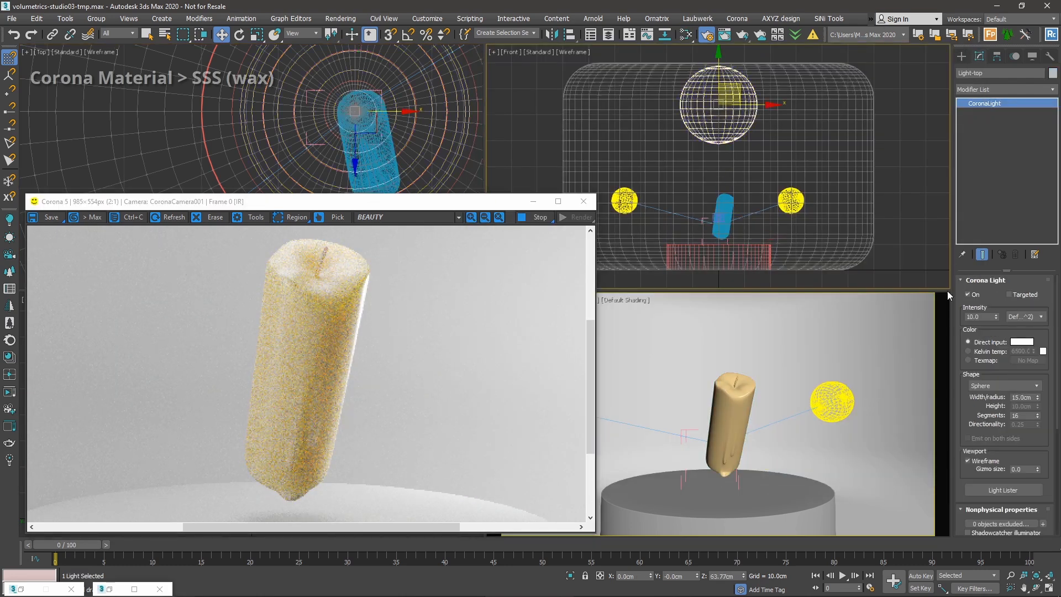
left_click(976, 294)
left_click(625, 201)
left_click(977, 295)
Make the camera view active and reopen the Slate Material Editor with M.
right_click(840, 386)
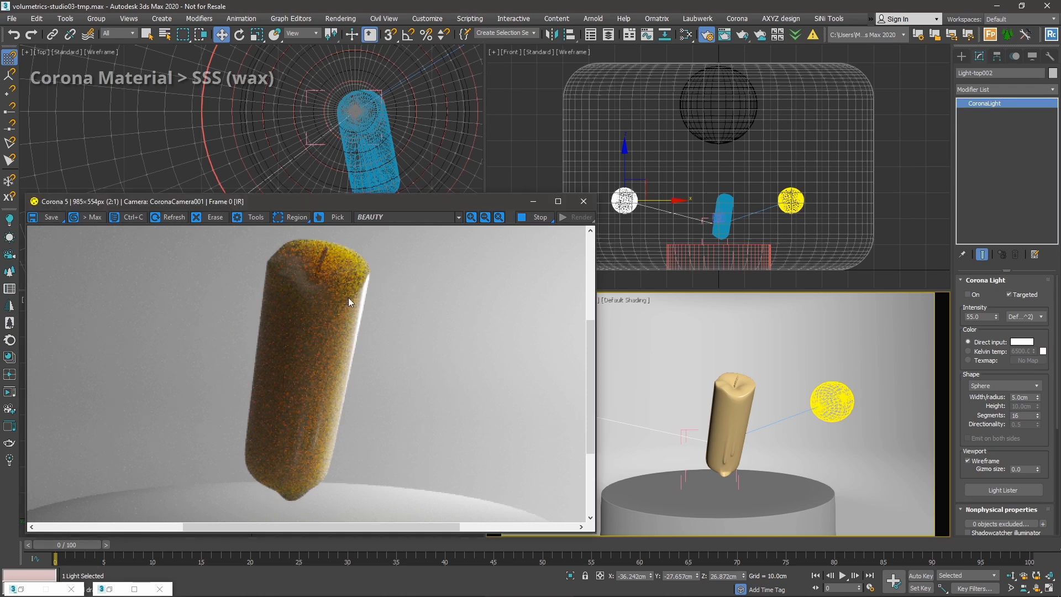
scroll(341, 301, "down", 1)
key("m")
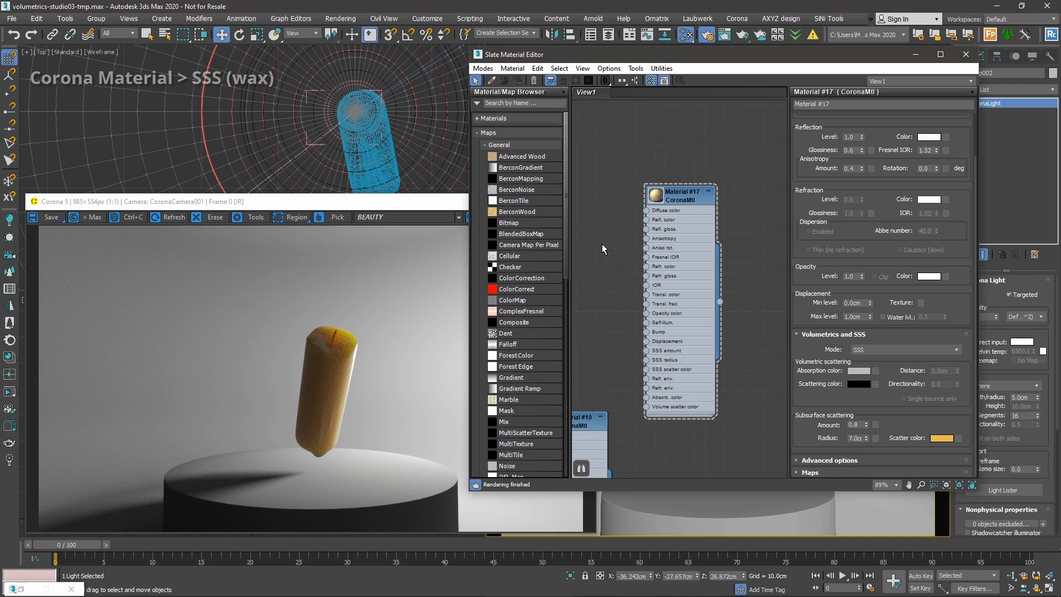
Check the scattering mode list, leaving SSS as the mode.
mouse_move(908, 353)
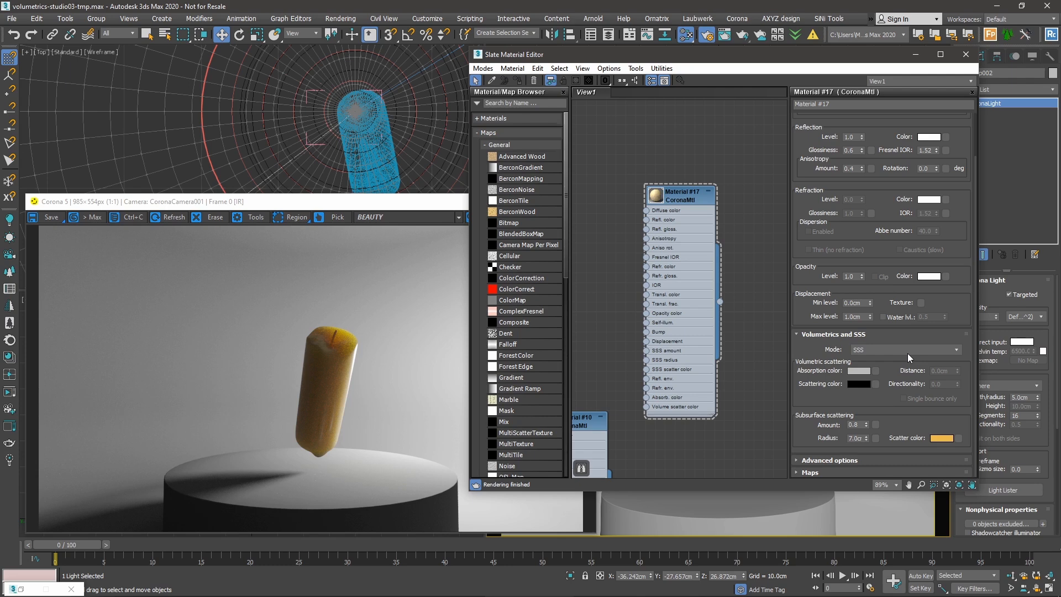
left_click(877, 349)
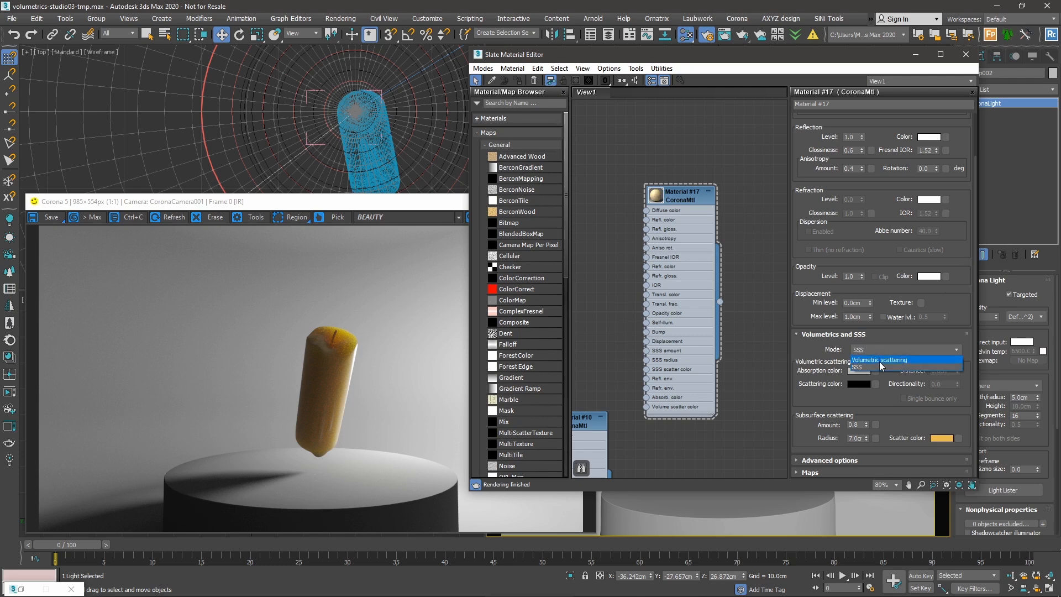
left_click(771, 334)
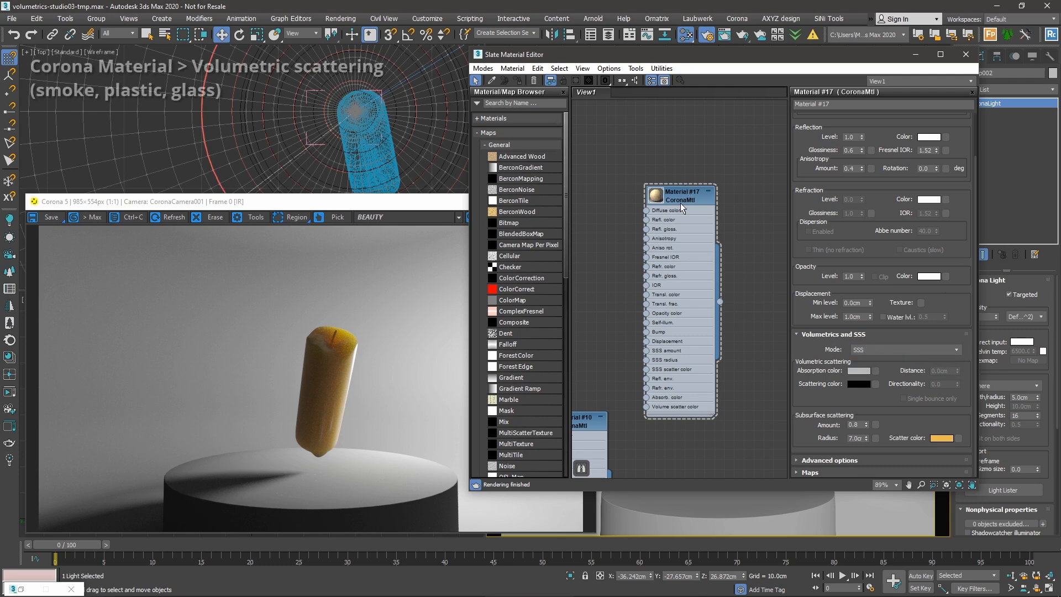
left_click_drag(806, 299, 807, 305)
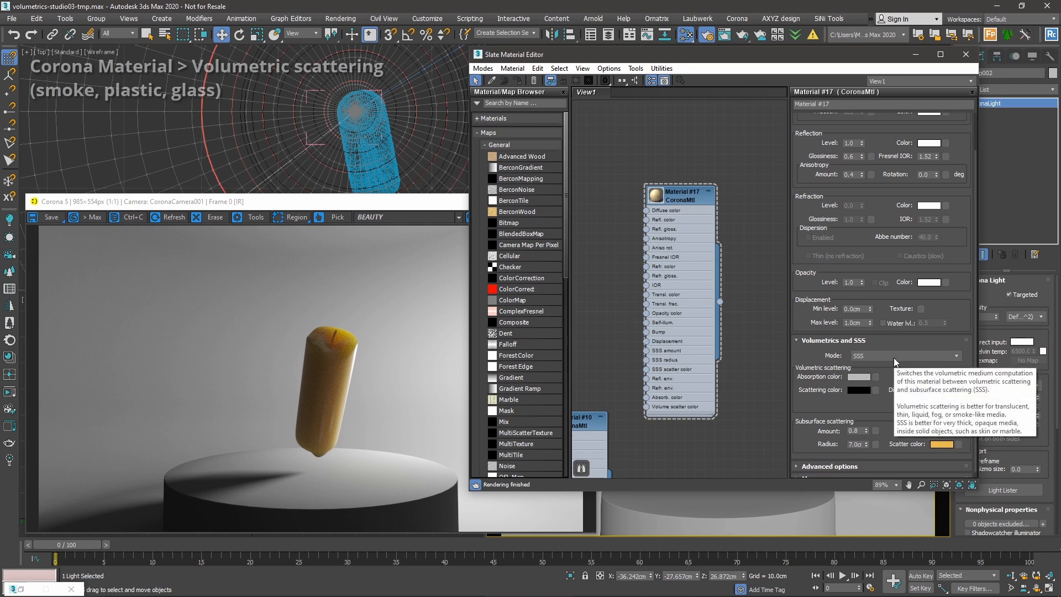
left_click_drag(890, 390, 891, 386)
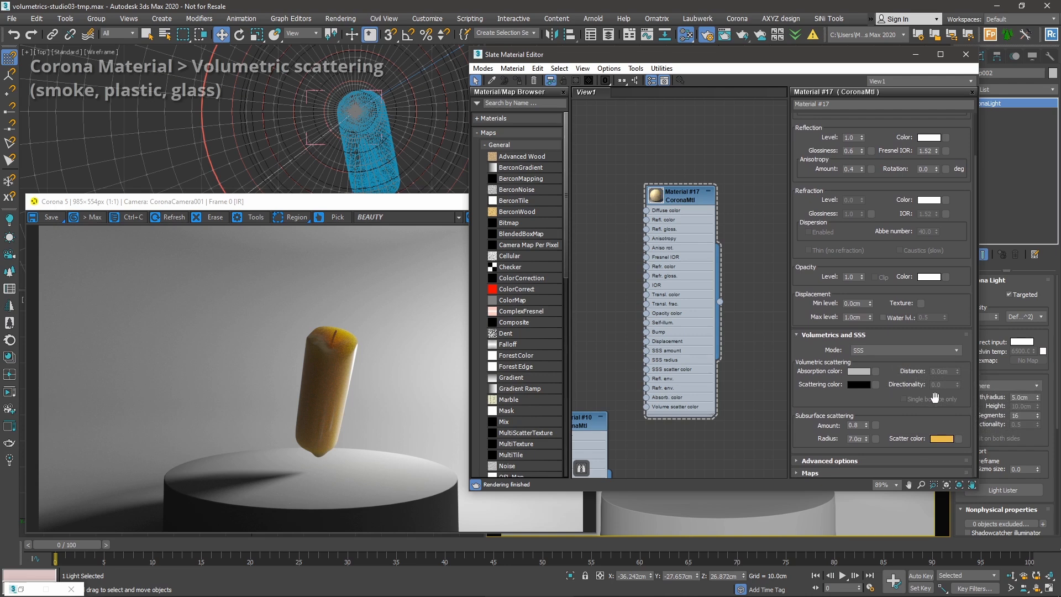
Minimize the material editor and hide the candle with Hide Selection.
left_click(915, 54)
left_click(721, 438)
right_click(722, 438)
left_click(751, 336)
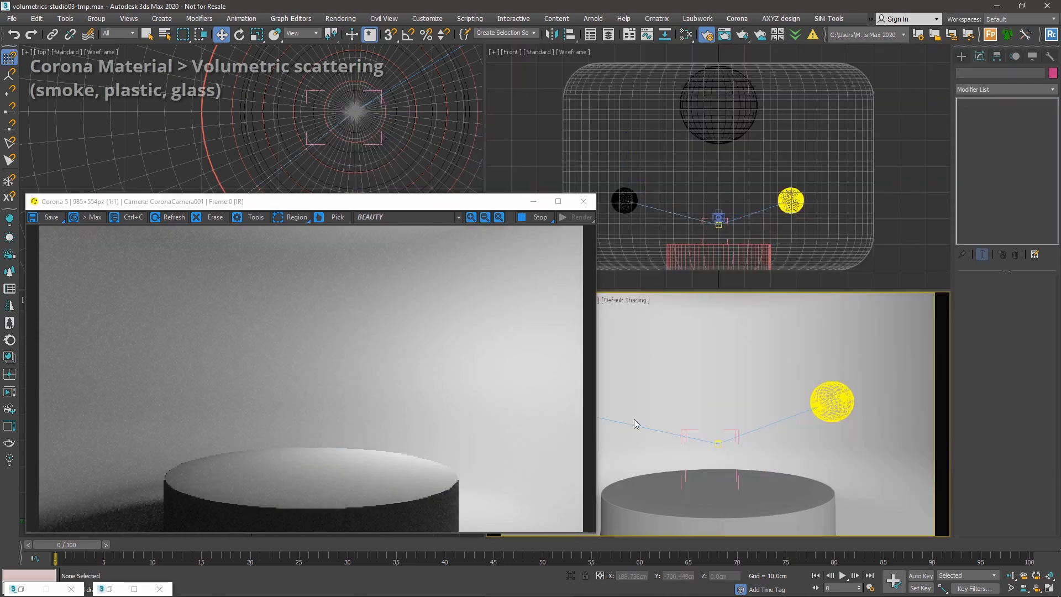
Unhide the 'hand' object through Unhide by Name.
right_click(631, 393)
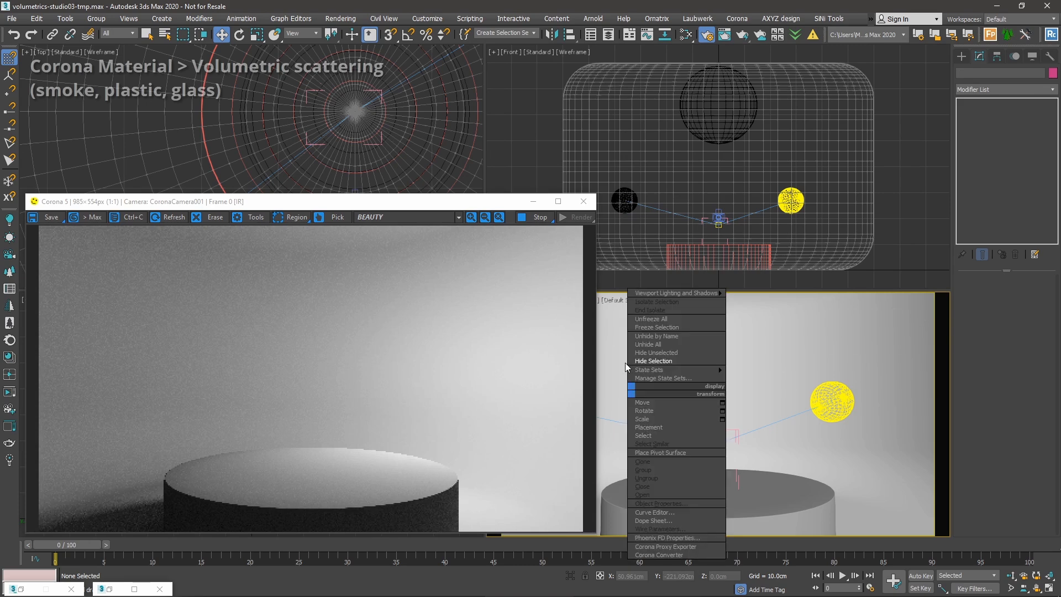
left_click(688, 335)
left_click_drag(201, 7, 457, 54)
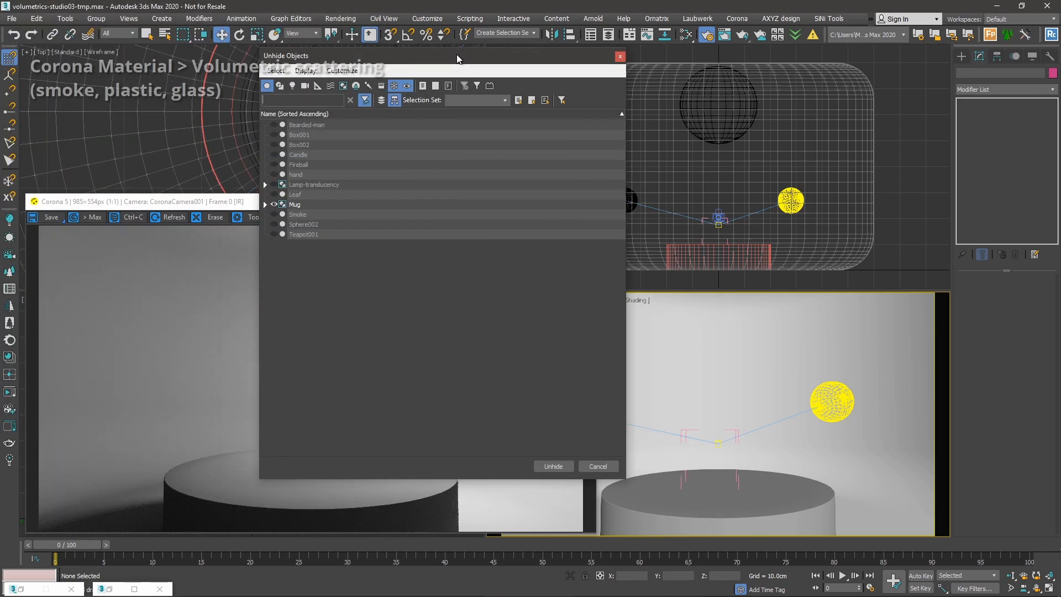
double_click(297, 177)
Select the hand and reopen the Slate Material Editor.
left_click(719, 409)
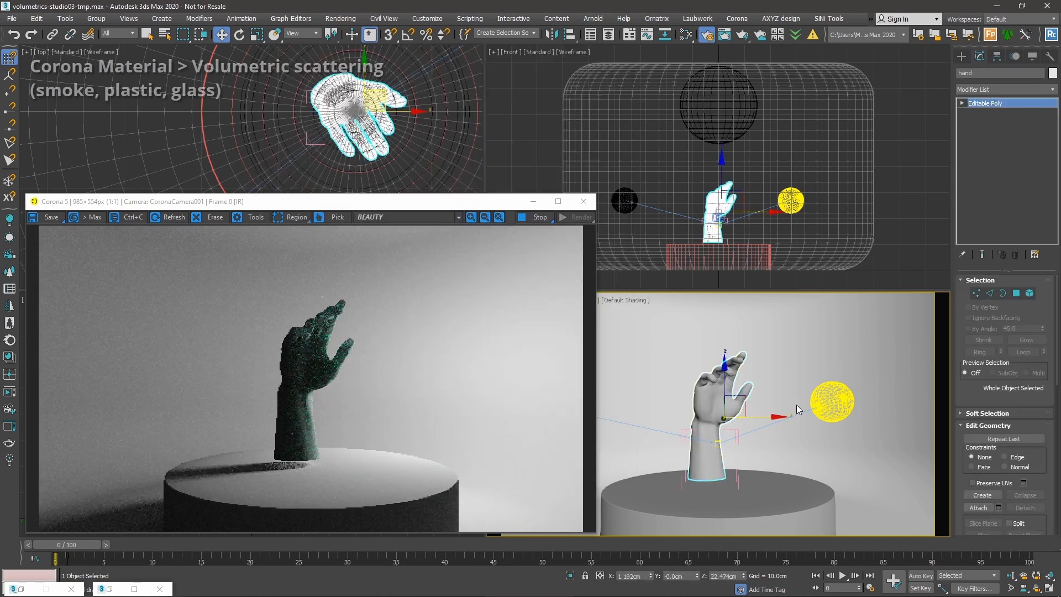
key("m")
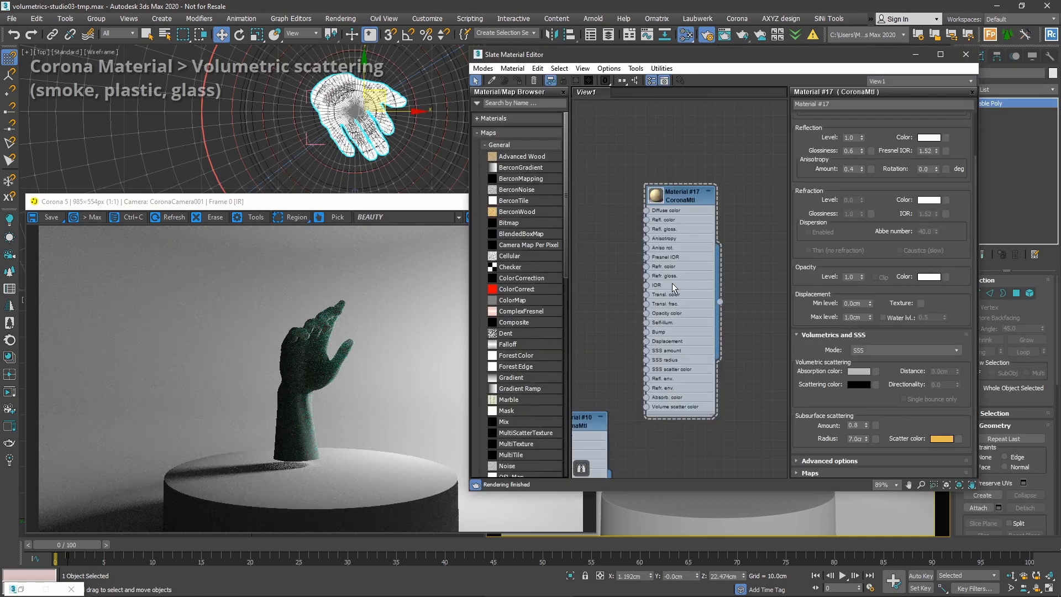
middle_click_drag(689, 205, 658, 332)
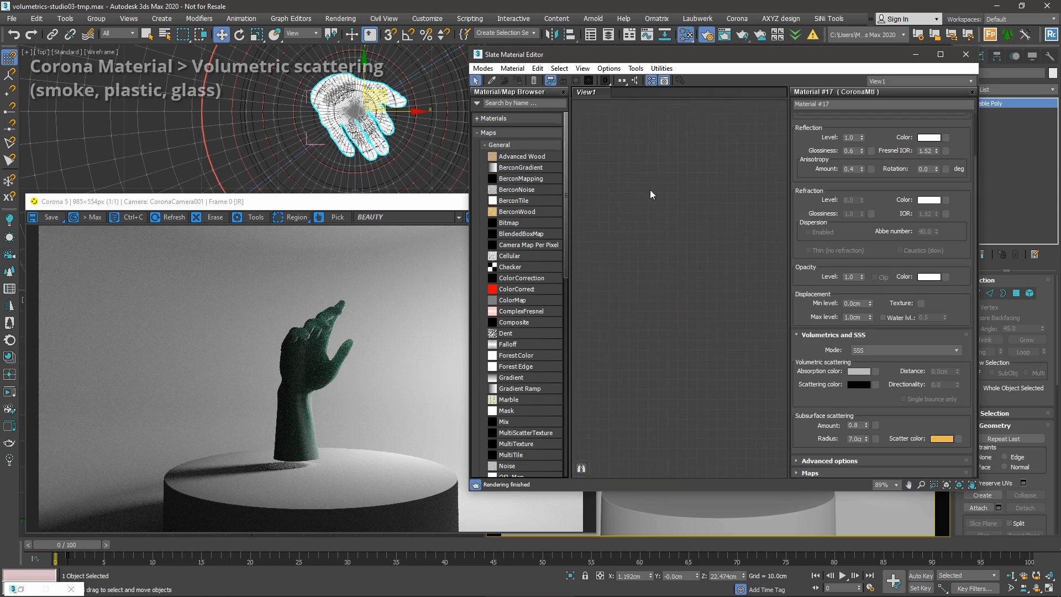
Create a new CoronaMtl, Material #18, and assign it to the hand.
right_click(650, 190)
mouse_move(679, 194)
mouse_move(796, 222)
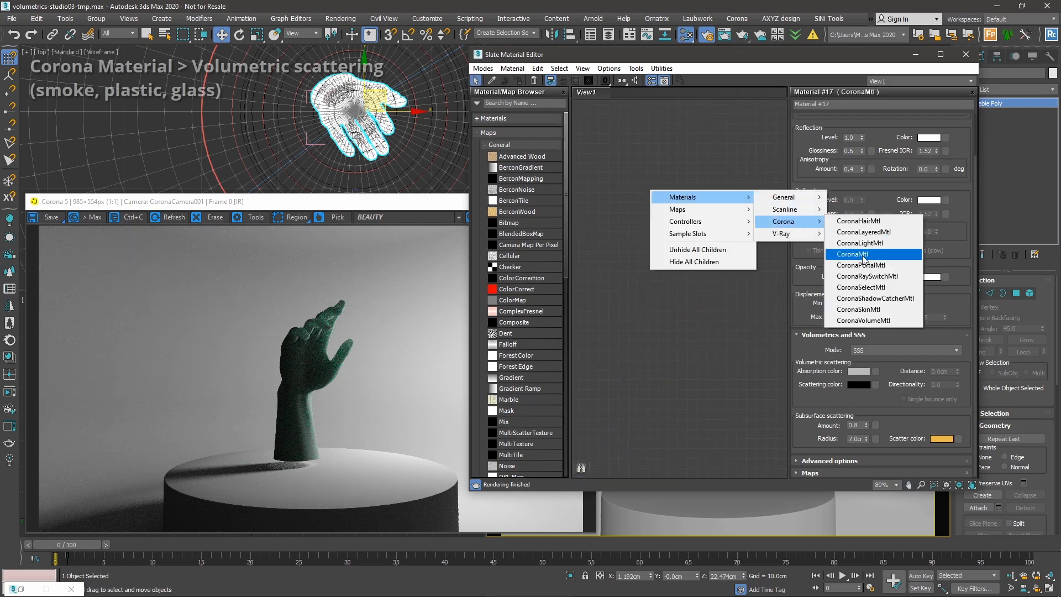
left_click(851, 255)
left_click_drag(658, 193, 667, 194)
double_click(667, 195)
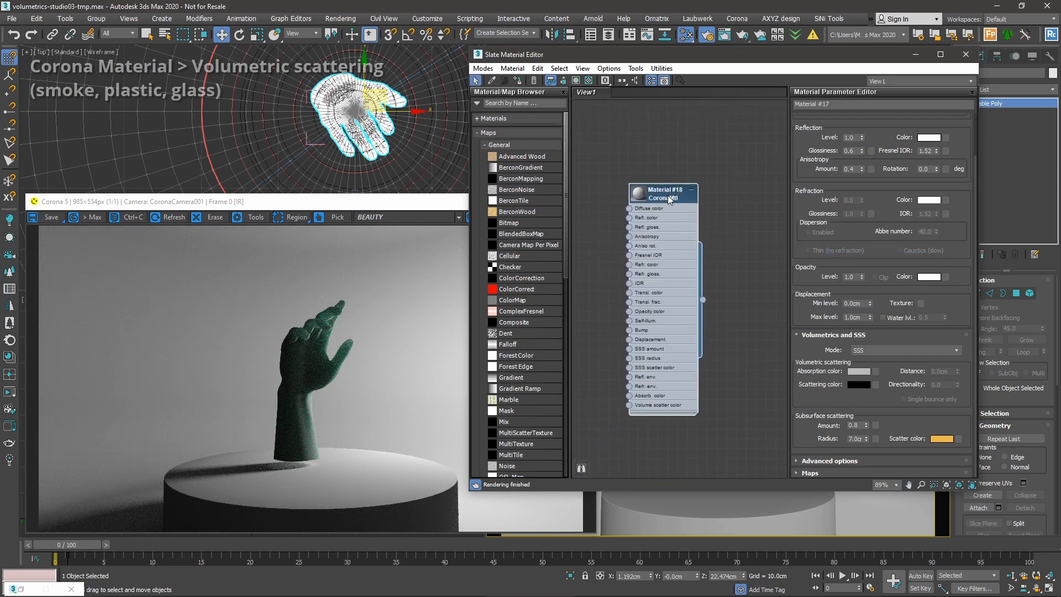
left_click(518, 80)
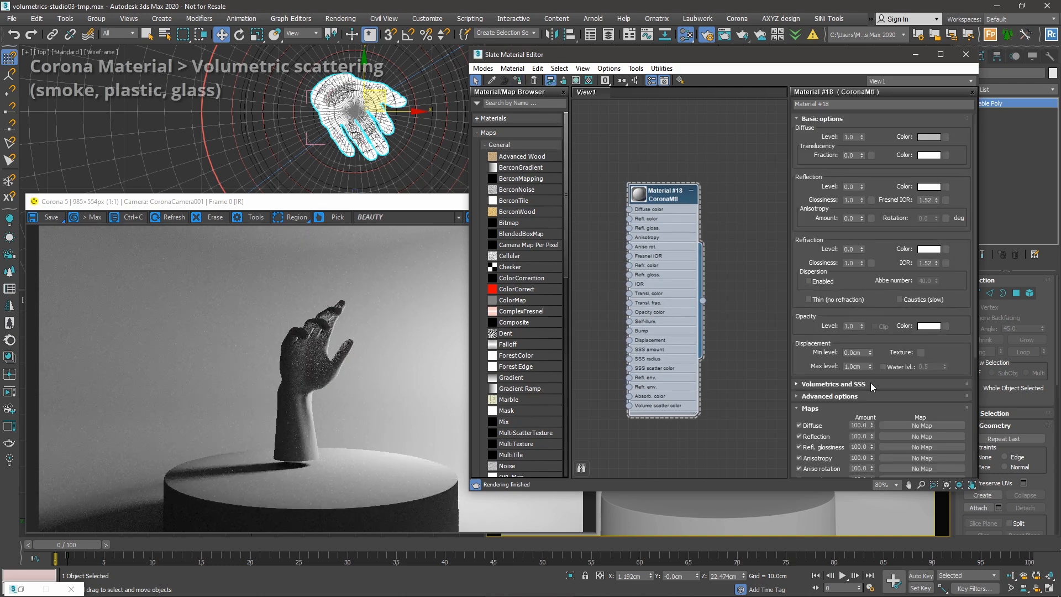
Set the Volumetrics and SSS mode to Volumetric scattering.
left_click(829, 397)
scroll(818, 387, "down", 3)
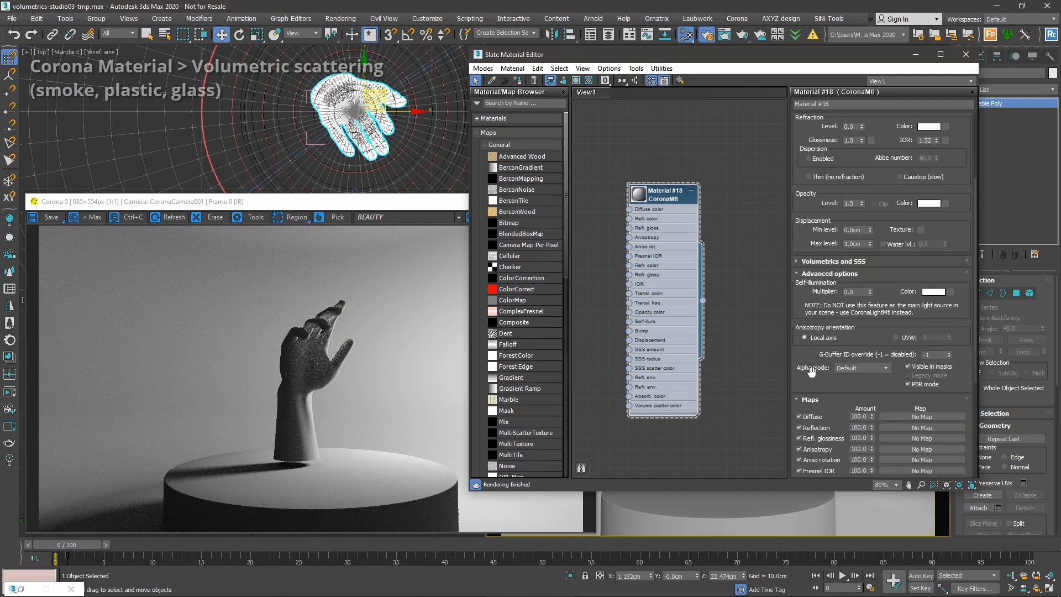
left_click(812, 276)
left_click(810, 286)
left_click(853, 385)
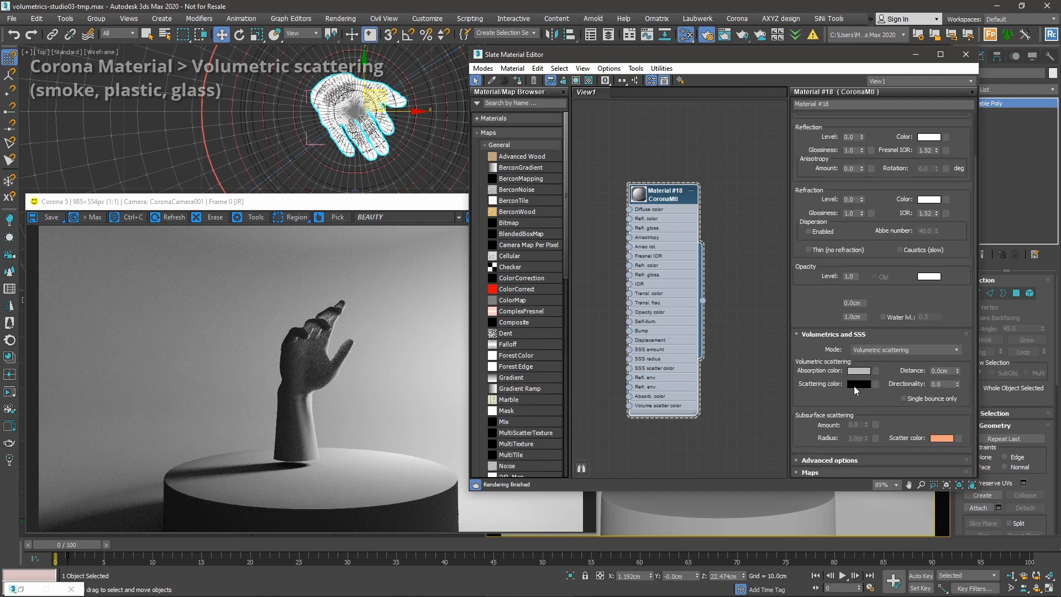
left_click(881, 349)
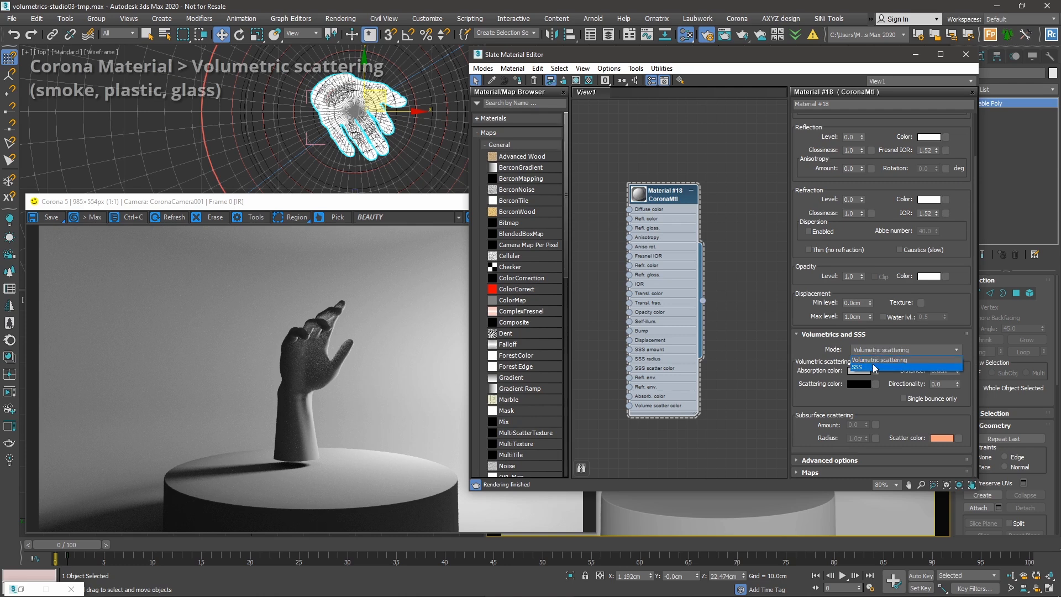
left_click(906, 360)
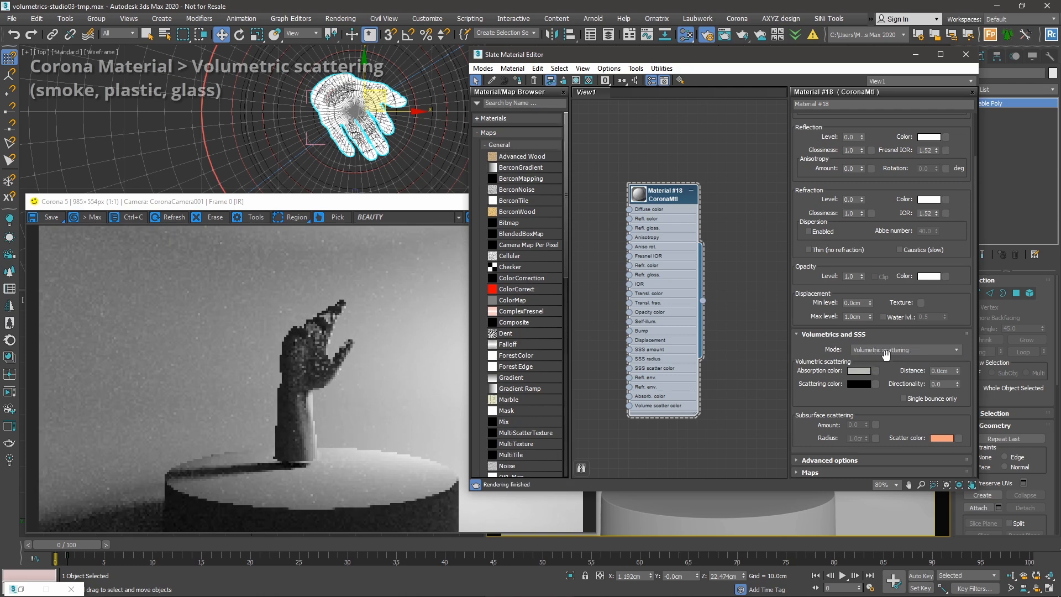
Try a 1.0cm scattering distance, then reset it to 0.0cm.
scroll(864, 363, "up", 1)
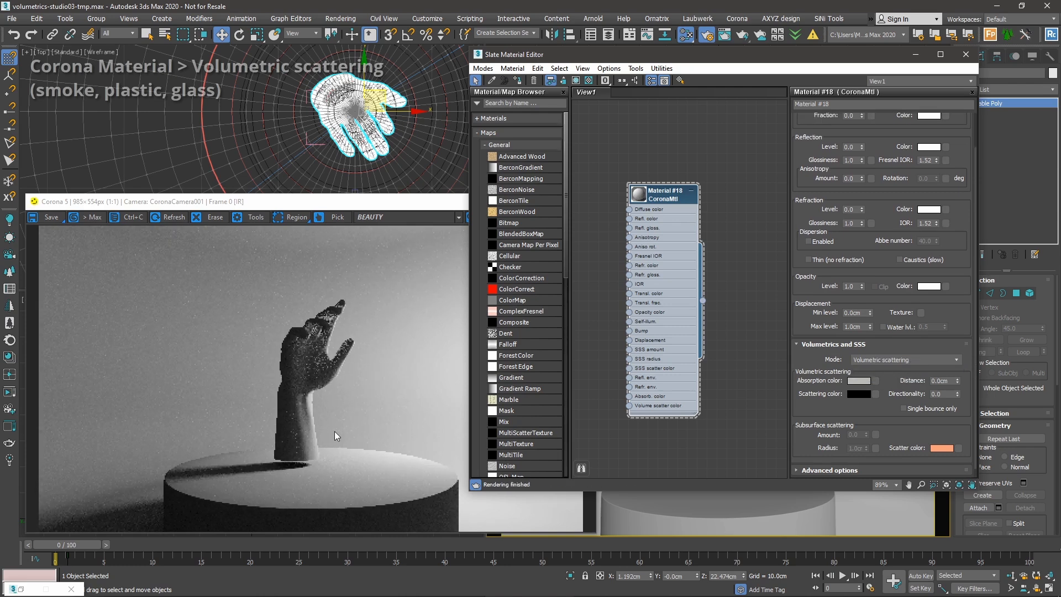
scroll(921, 412, "up", 1)
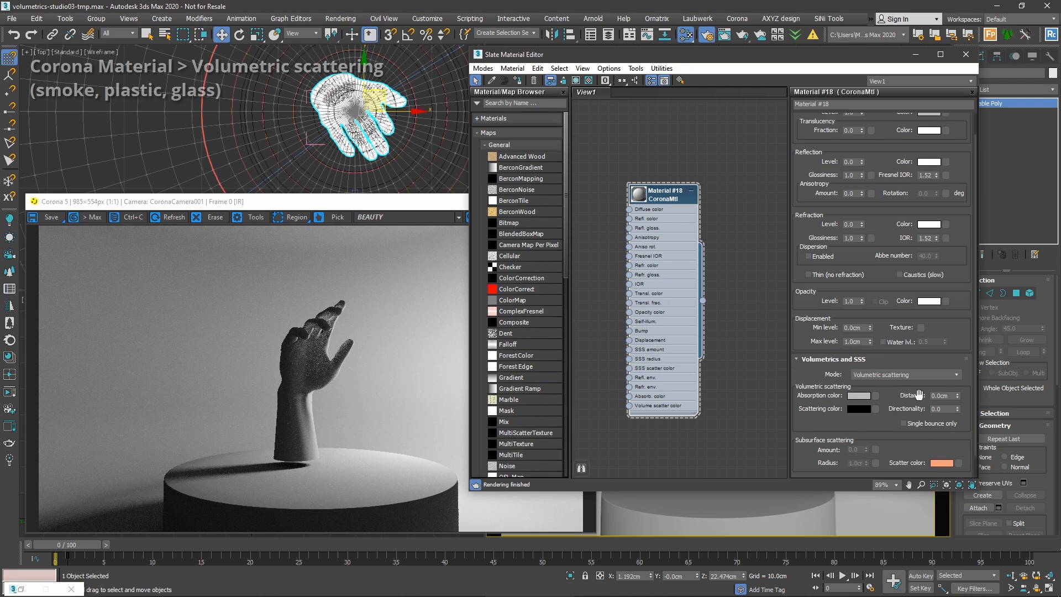
type("1")
key("Tab")
scroll(326, 369, "up", 1)
middle_click_drag(326, 369, 298, 386)
left_click(949, 397)
right_click(957, 397)
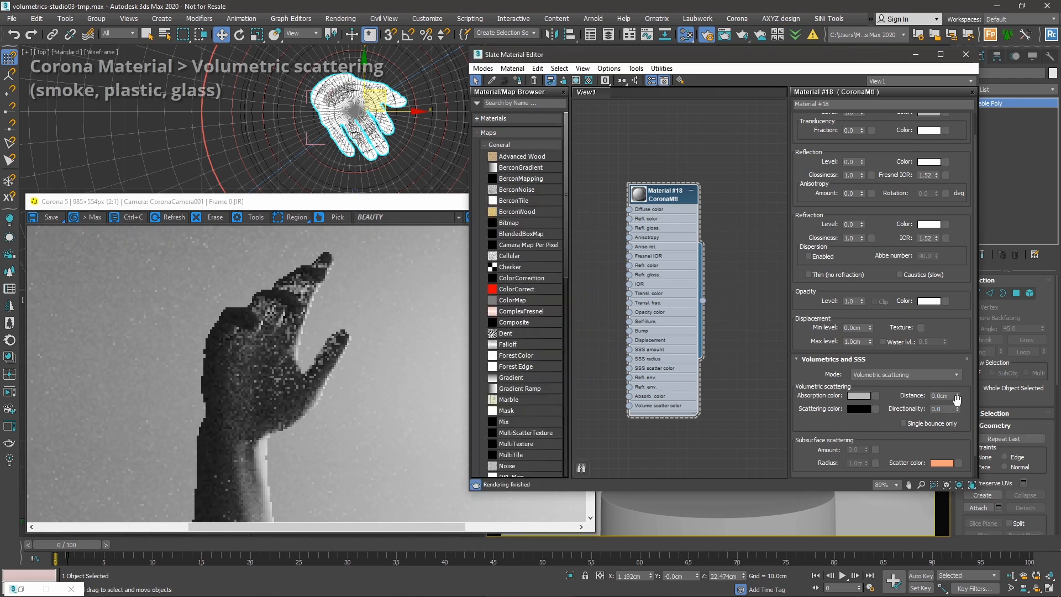
scroll(906, 396, "up", 1)
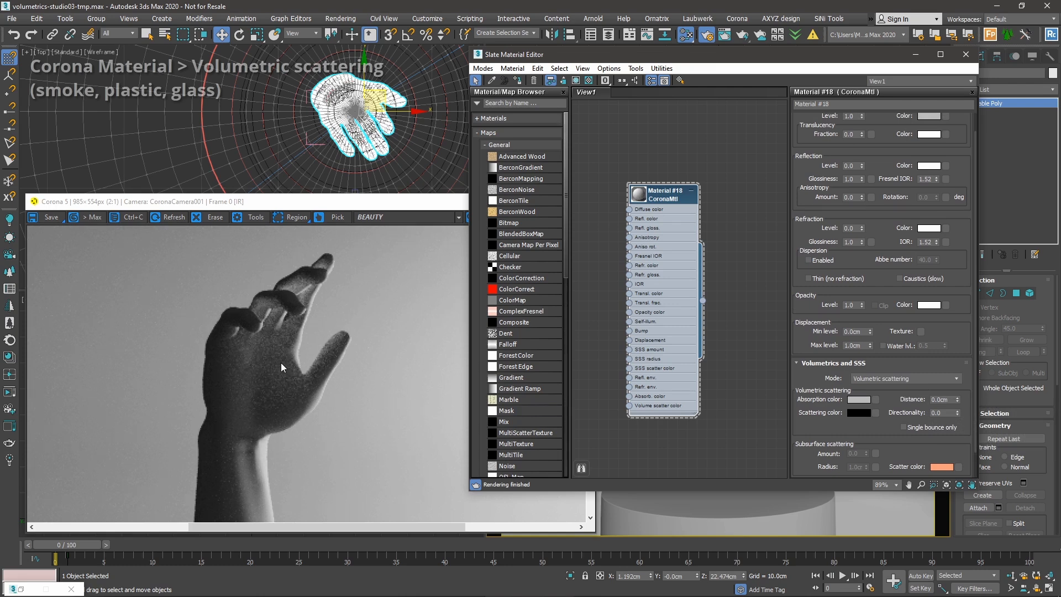
Drag Material #18's Opacity Level spinner down to 0.4.
left_click(350, 323)
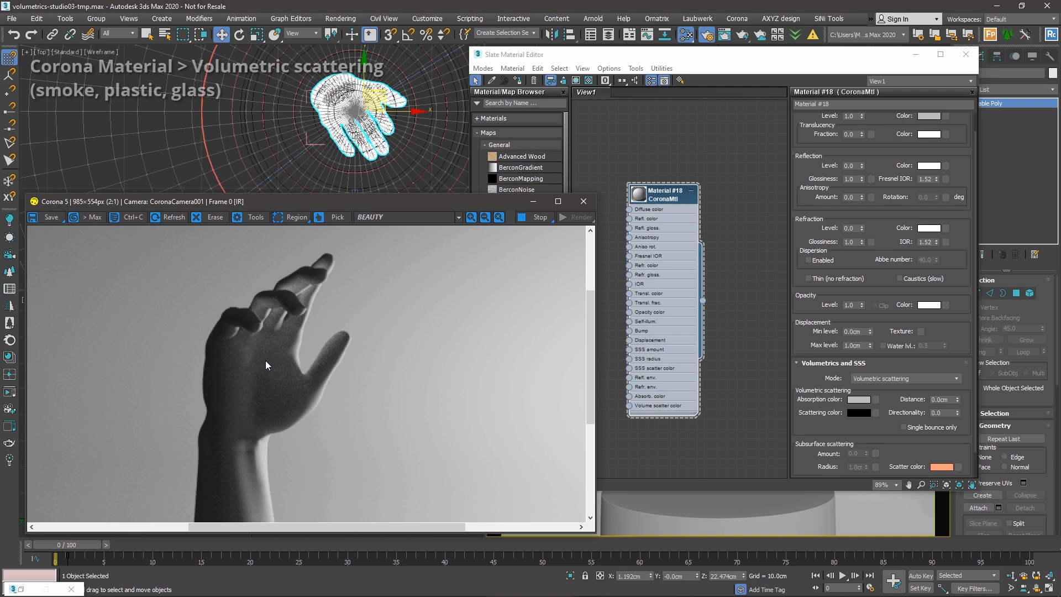
left_click_drag(826, 388, 827, 393)
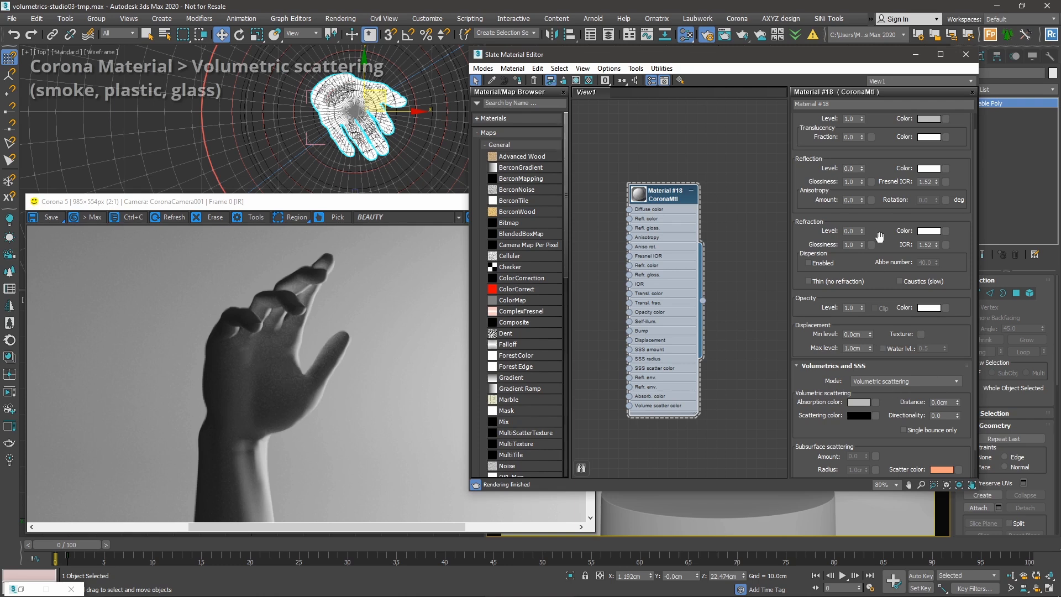
scroll(879, 237, "up", 2)
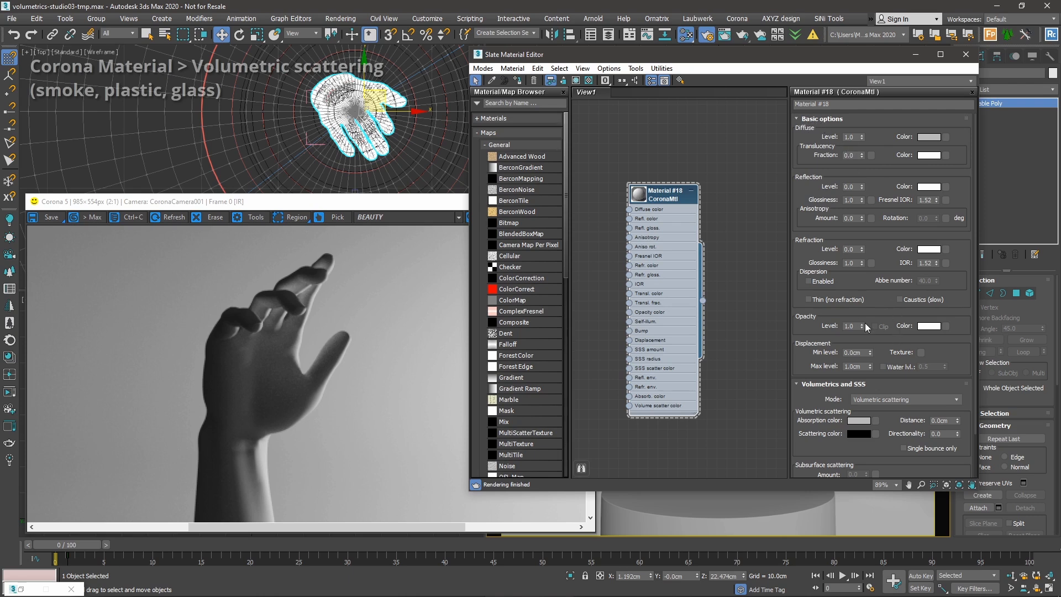
left_click_drag(861, 324, 861, 358)
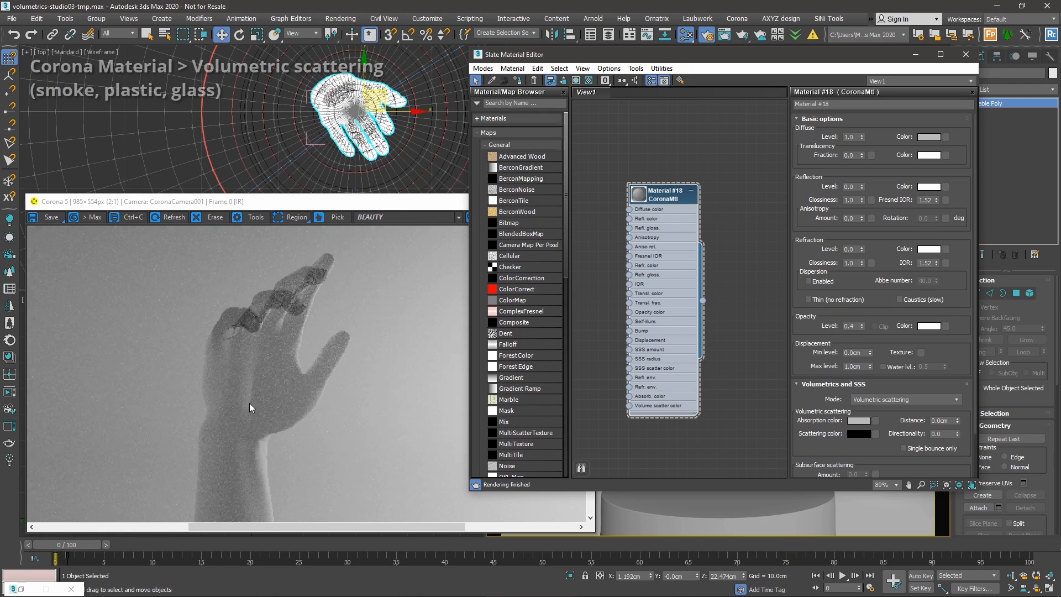
Reset opacity to 1.0, try then reset a 0.8 translucency fraction, and raise refraction to 1.0.
right_click(862, 326)
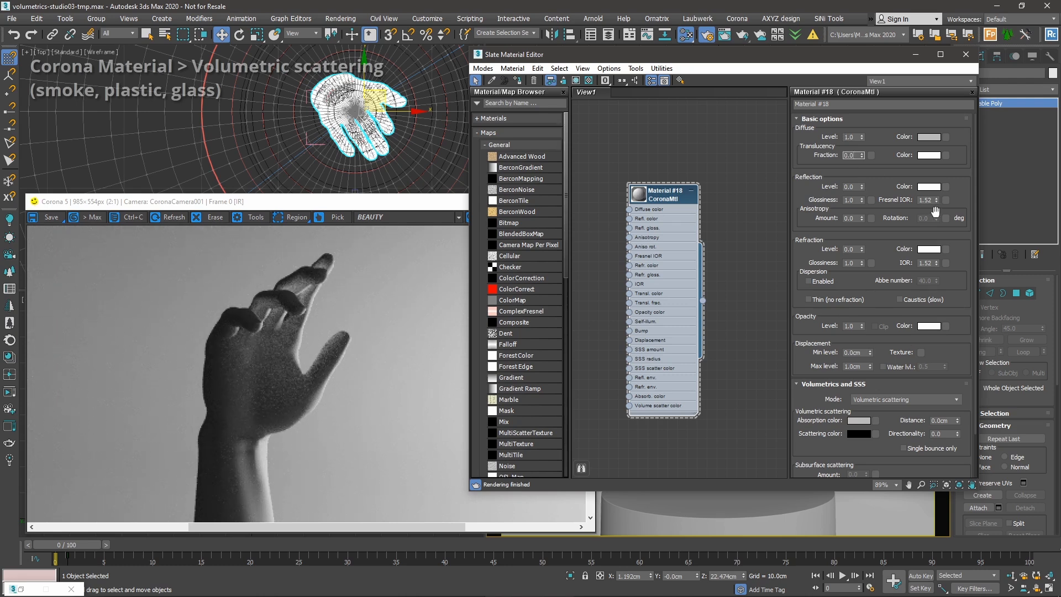
type("0.8")
key("Return")
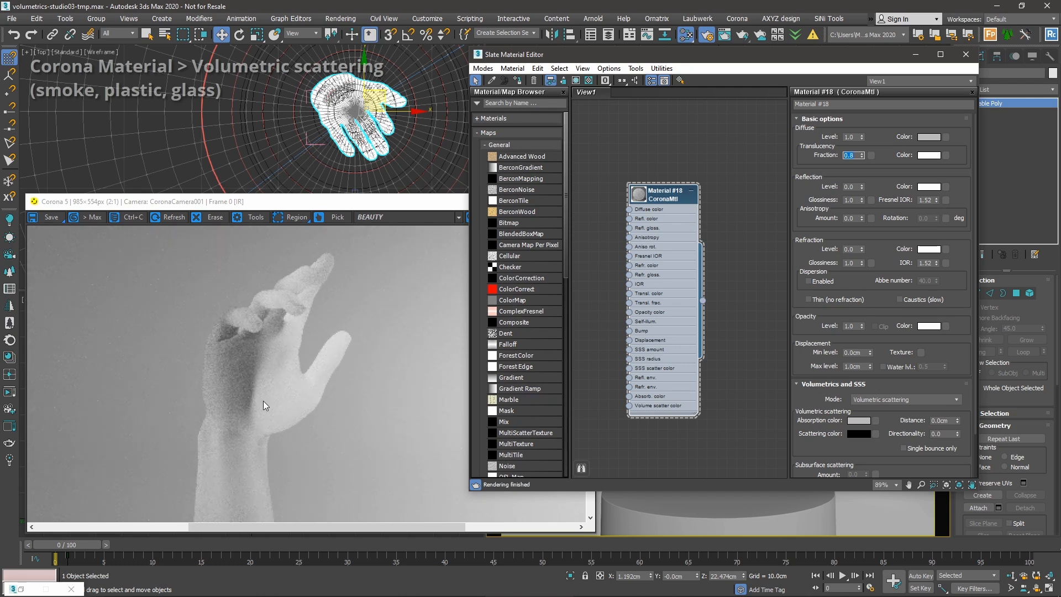
right_click(861, 155)
left_click_drag(807, 189, 808, 181)
left_click_drag(863, 242, 883, 158)
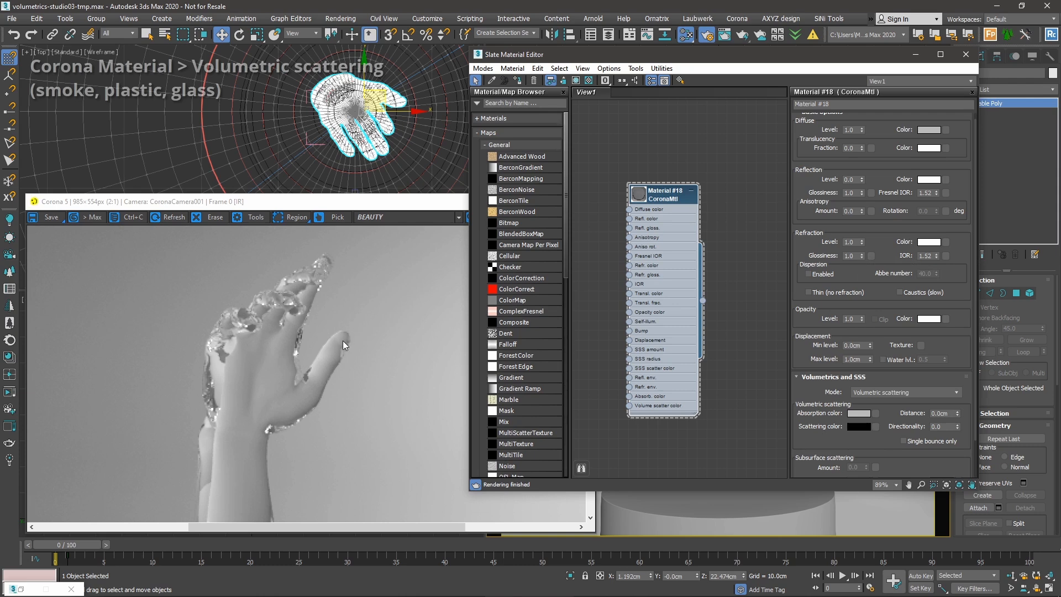
Reset the refraction level to 0.0 and drop the opacity level to 0.0.
left_click(364, 331)
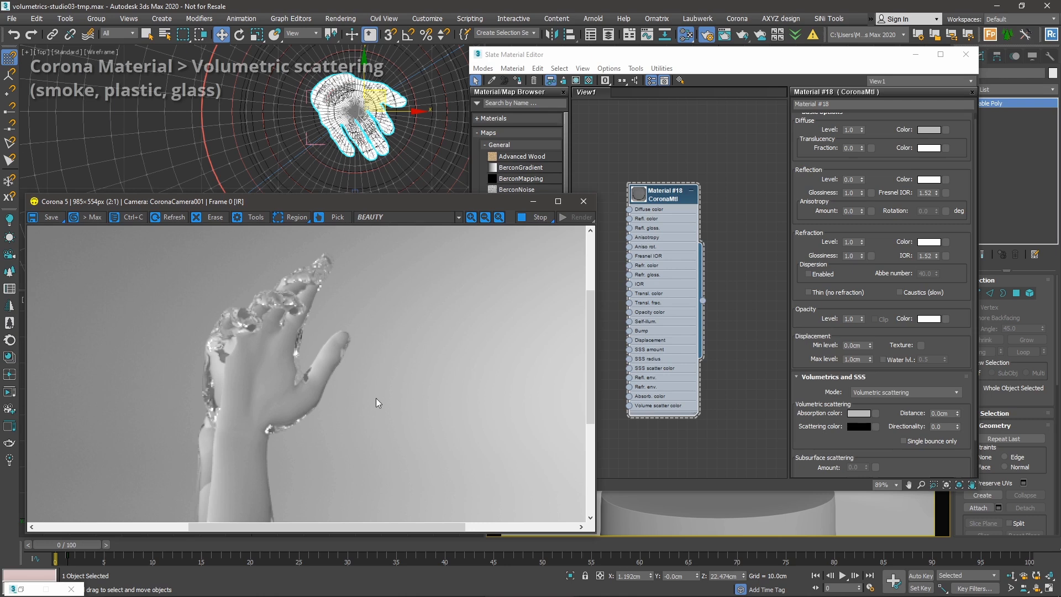
left_click(884, 265)
scroll(884, 260, "up", 1)
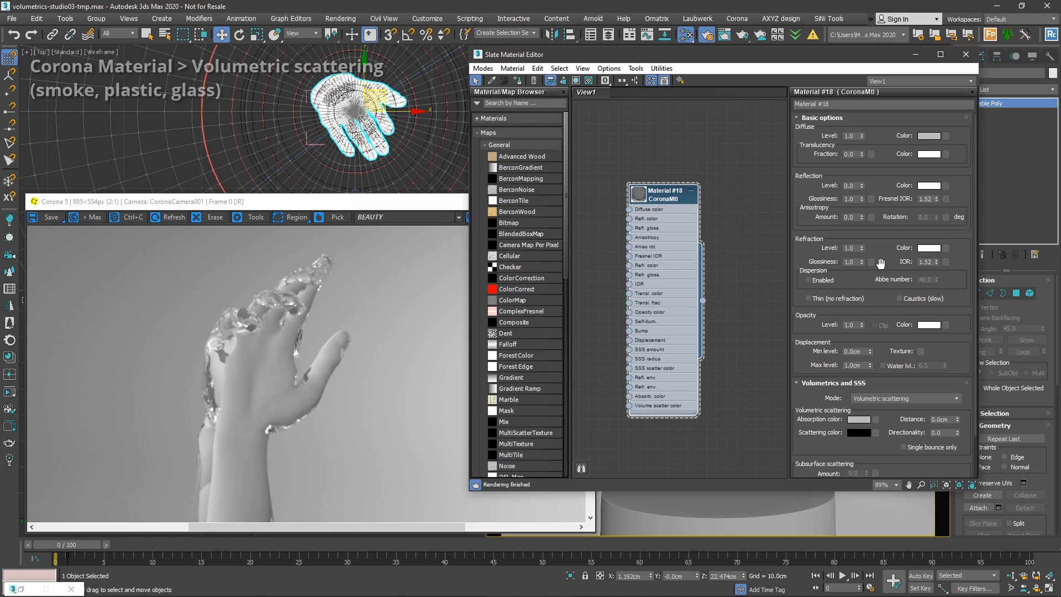
left_click_drag(885, 242, 890, 277)
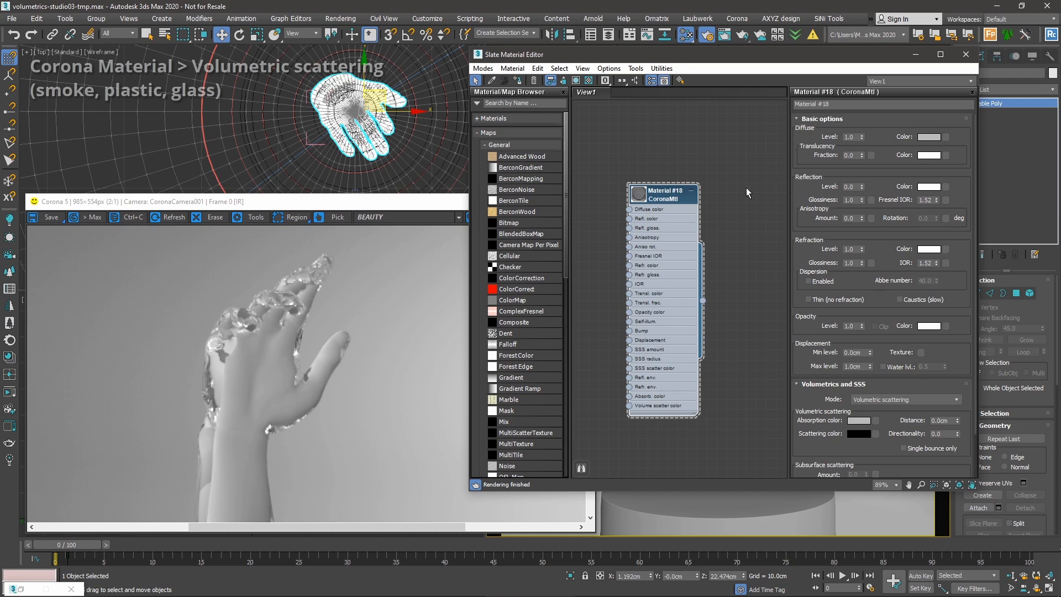
right_click(861, 249)
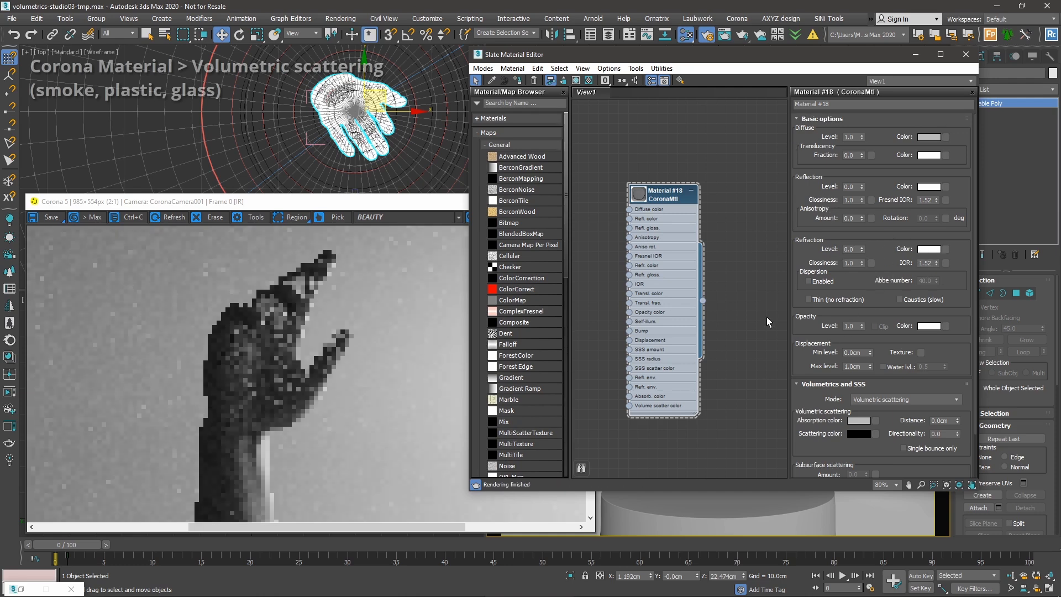
right_click(862, 326)
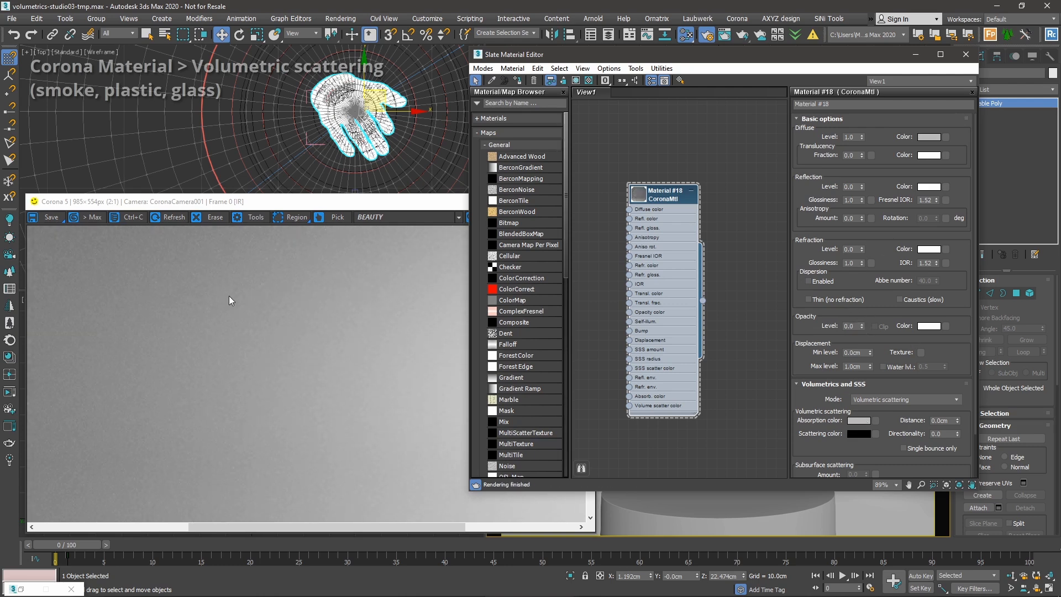
scroll(884, 314, "down", 1)
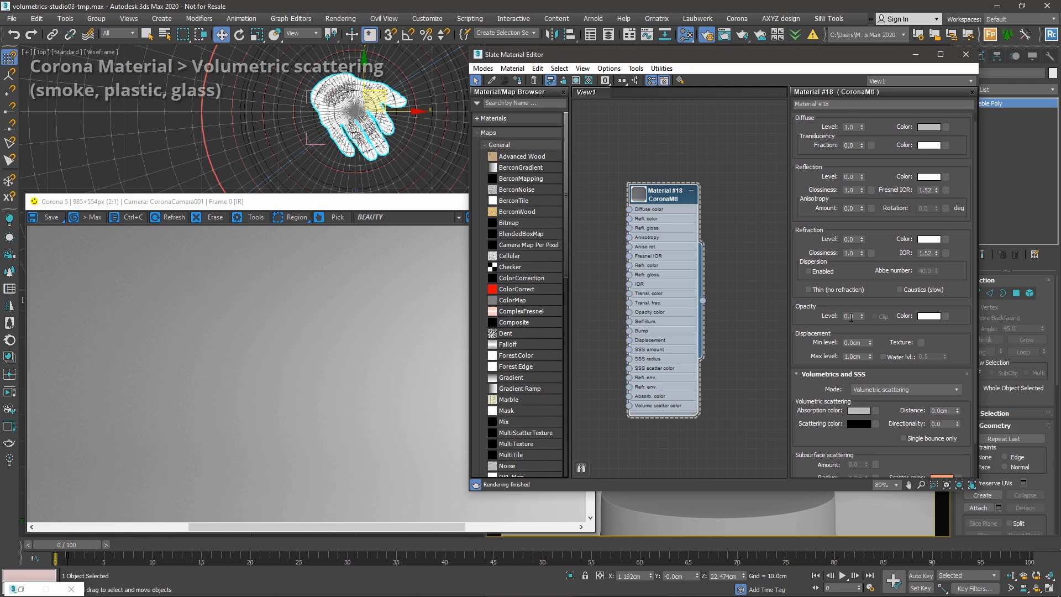
scroll(854, 313, "down", 1)
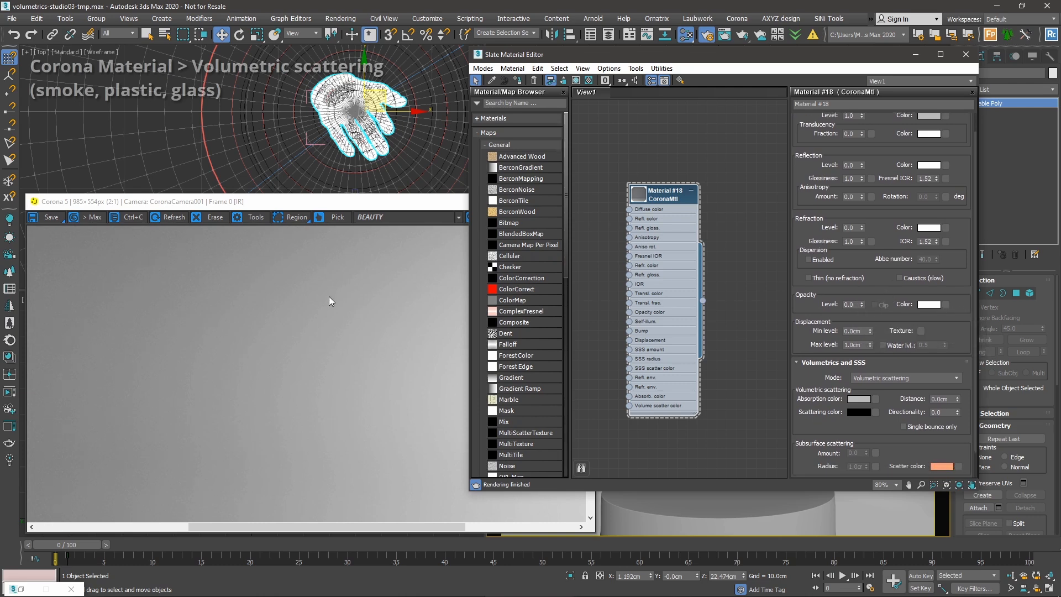
scroll(889, 293, "down", 3)
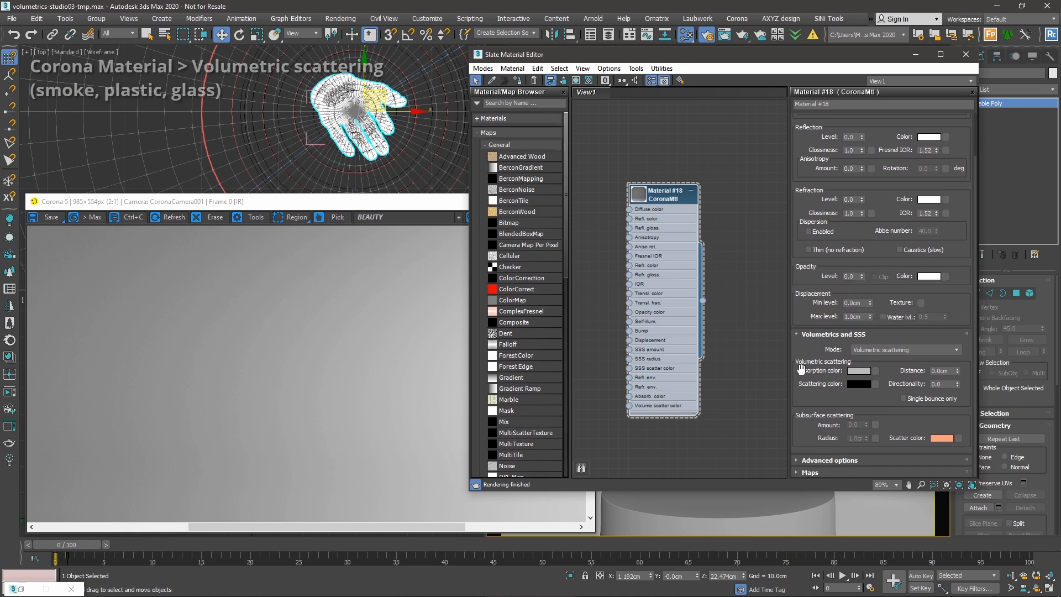
Set the volumetric scattering distance to 1.0cm.
double_click(938, 370)
type("1")
key("Tab")
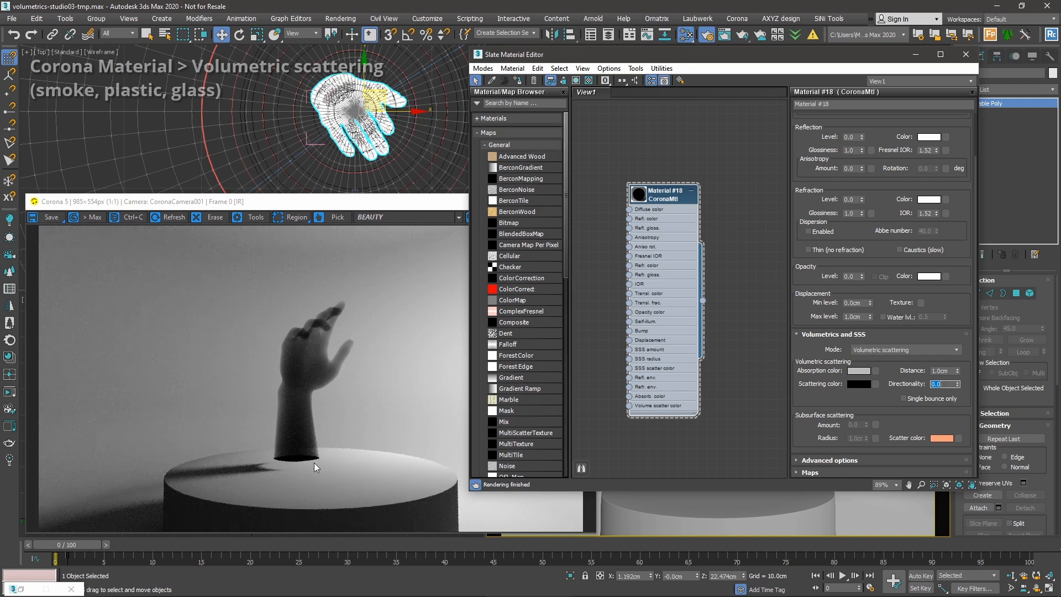
left_click_drag(895, 363, 893, 377)
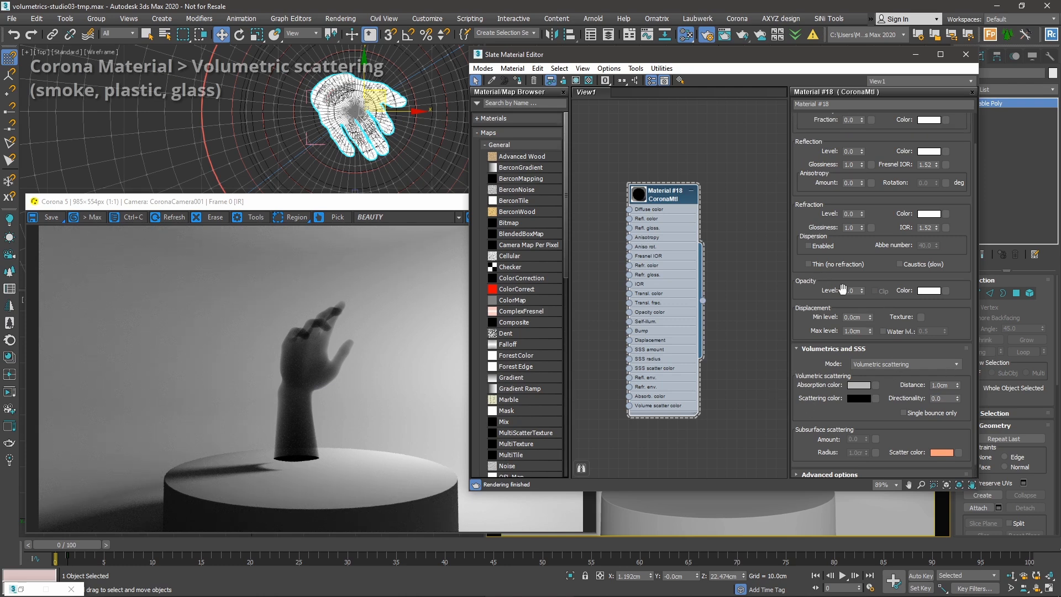
left_click_drag(898, 422, 896, 398)
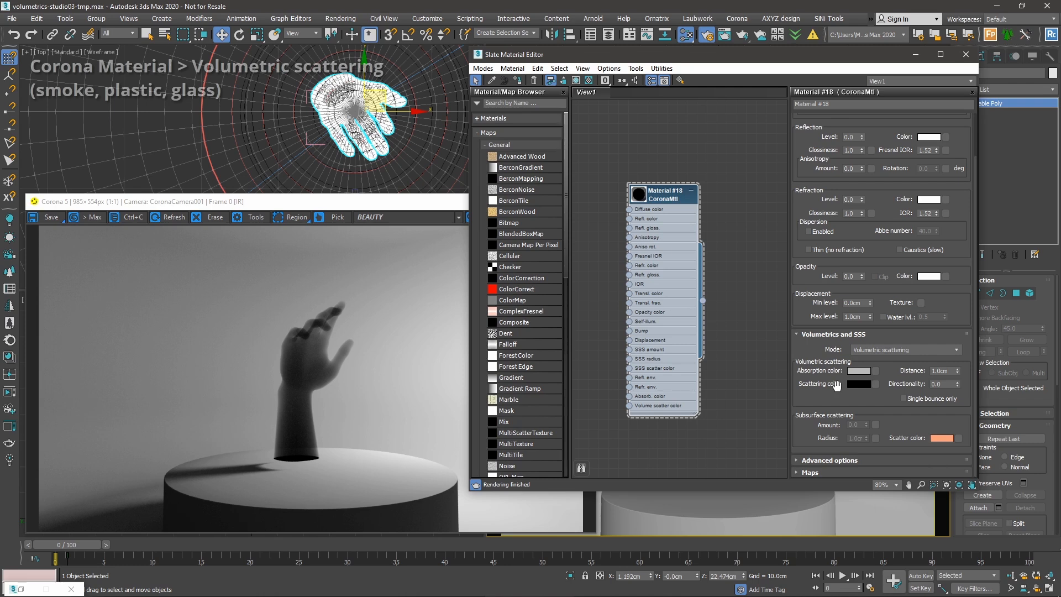
Try scattering distances of 0.5, 0.2 and 5.0cm, then return to 1.0cm.
left_click(945, 371)
type("0.5")
key("Return")
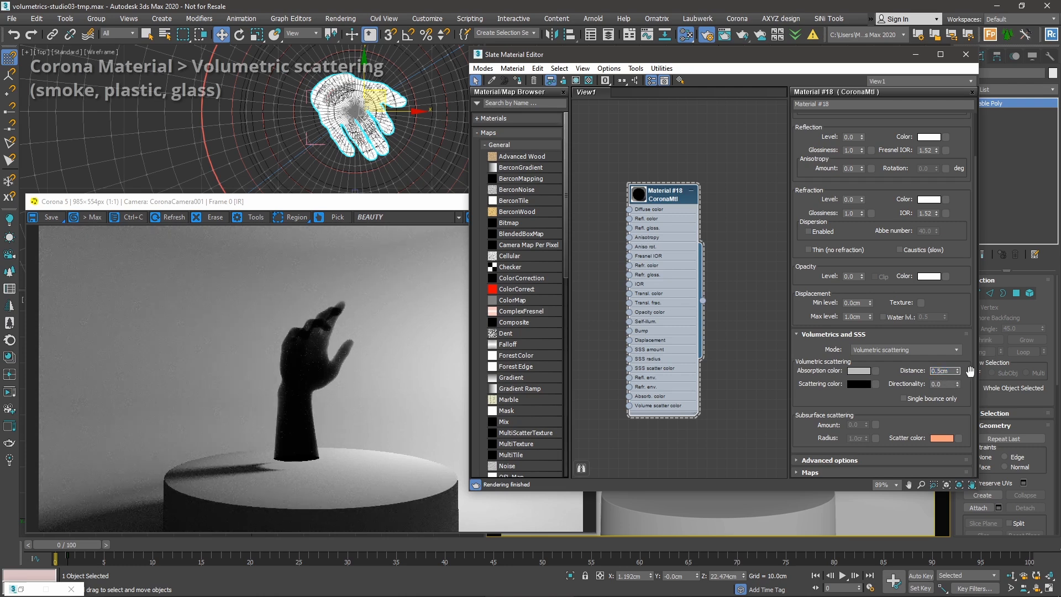
type("2")
key("Return")
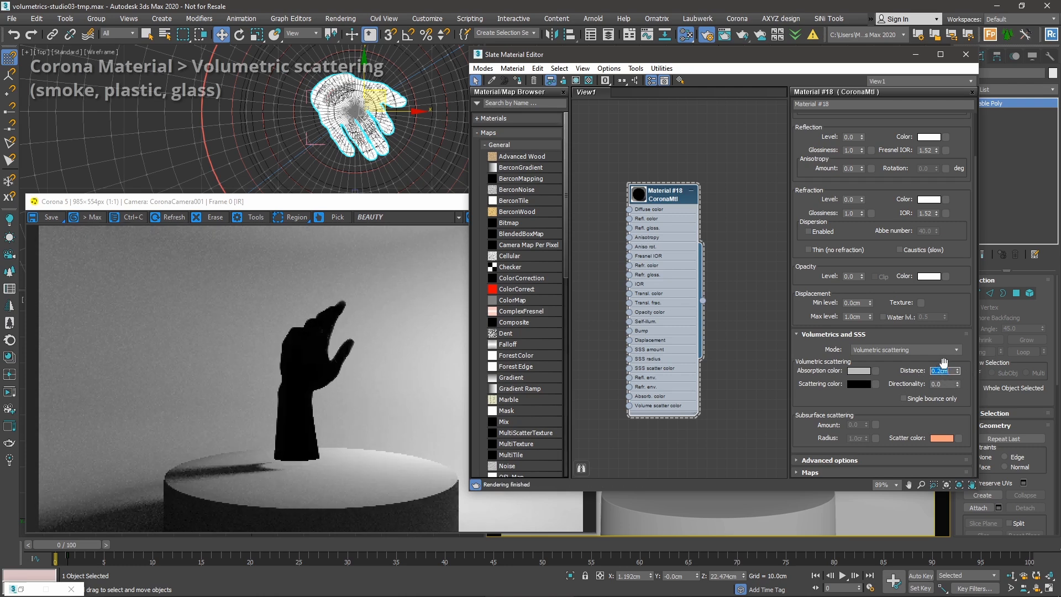
type("5")
key("Return")
key("Tab")
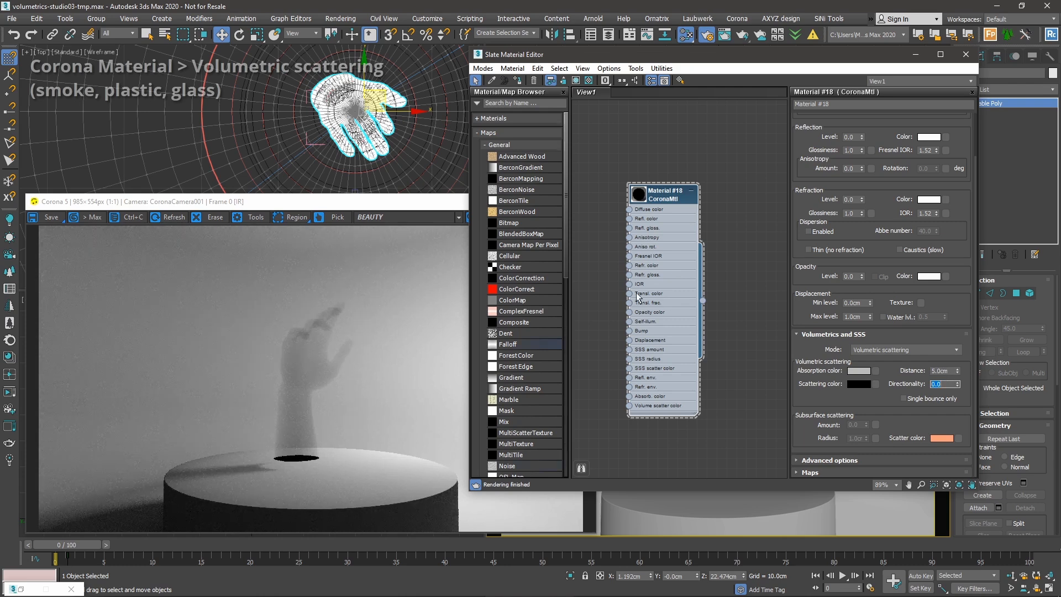
key("shift+Tab")
type("1")
key("Return")
key("Tab")
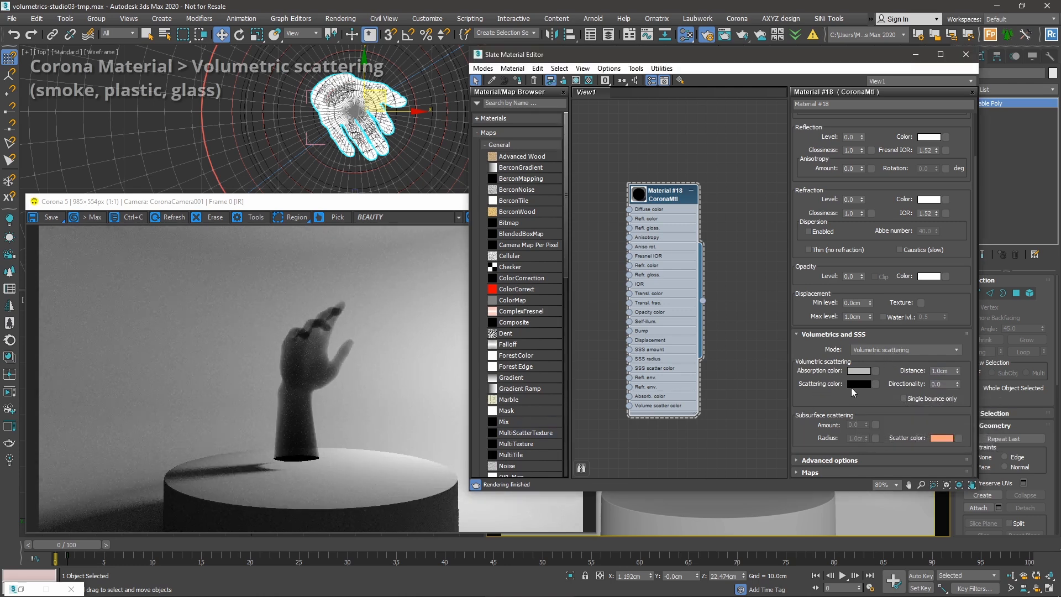
Lighten the scattering colour from black to grey 211.
left_click(853, 387)
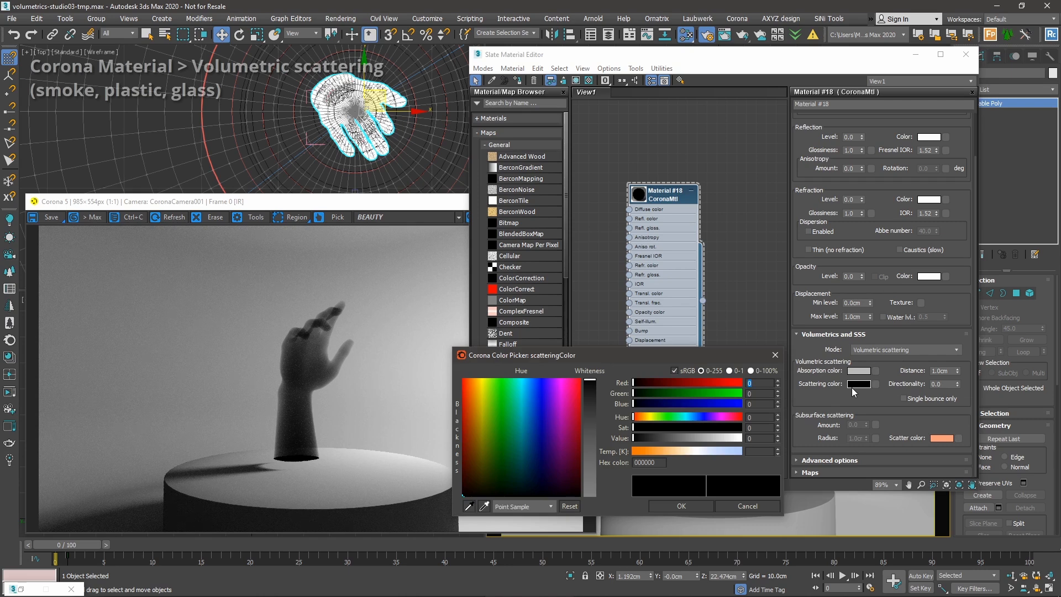
left_click(707, 437)
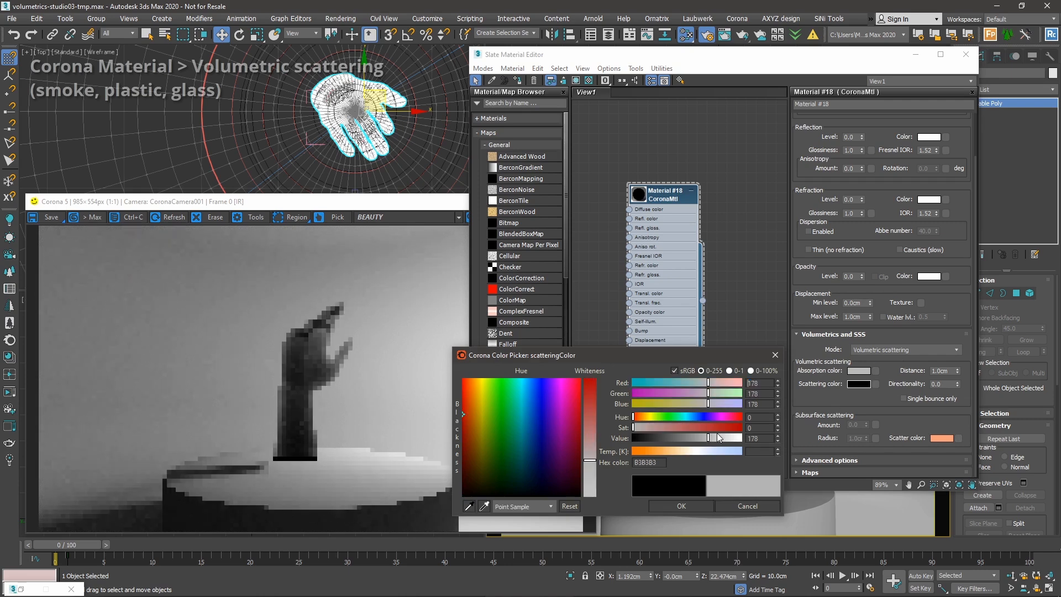
left_click(718, 437)
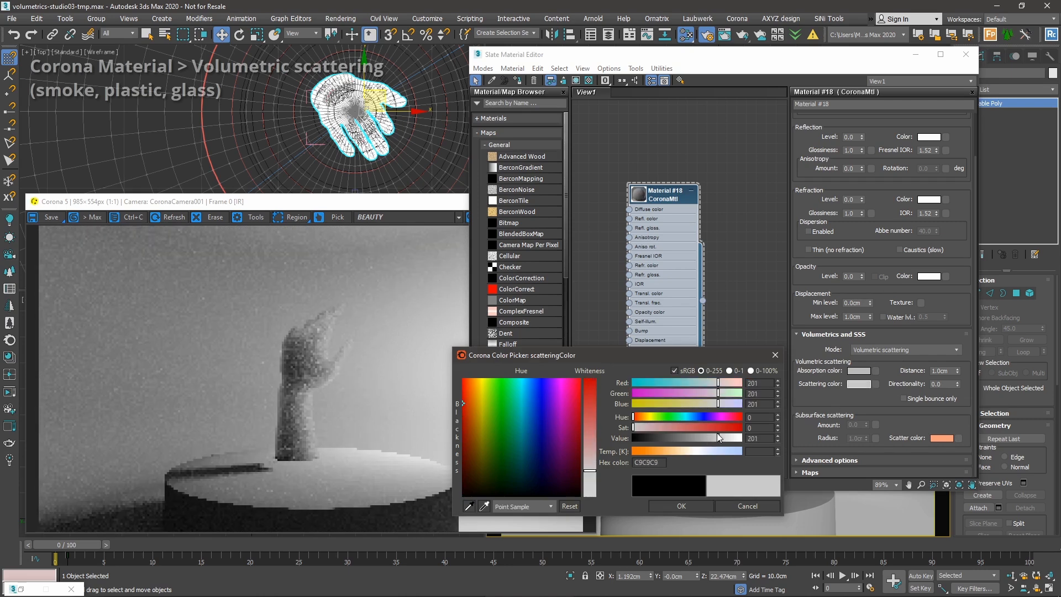
left_click(722, 437)
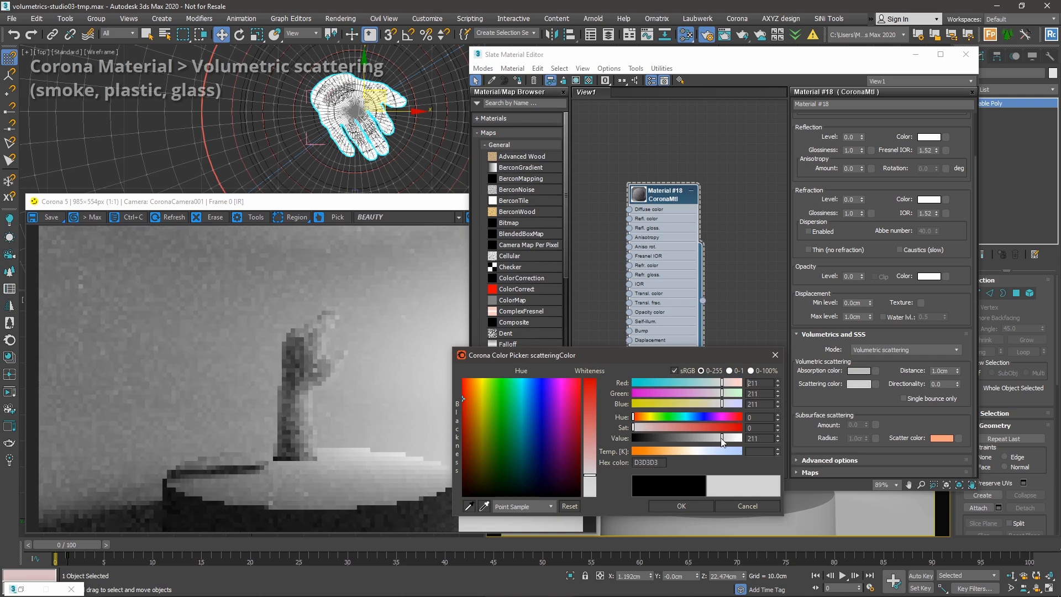
left_click(684, 507)
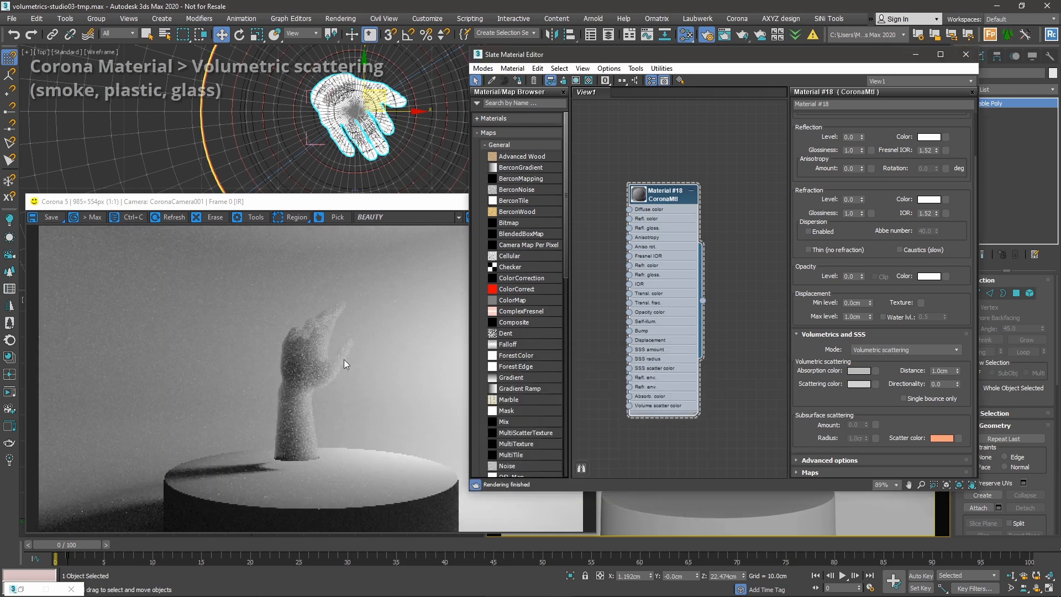
scroll(316, 340, "up", 1)
middle_click_drag(365, 303, 339, 297)
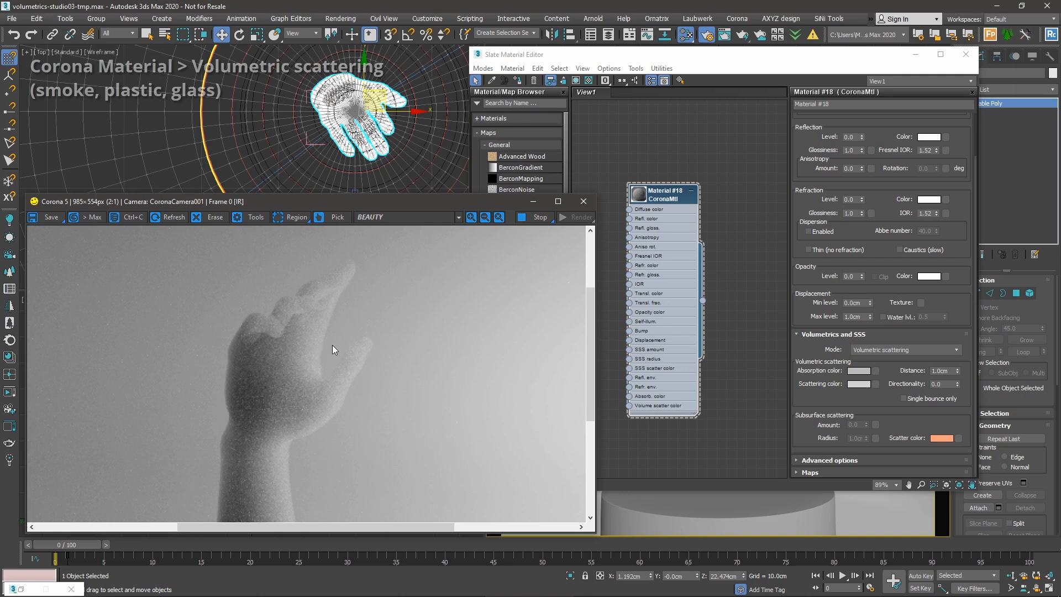
Change the scattering colour to a salmon pink-red (D26565).
left_click(840, 414)
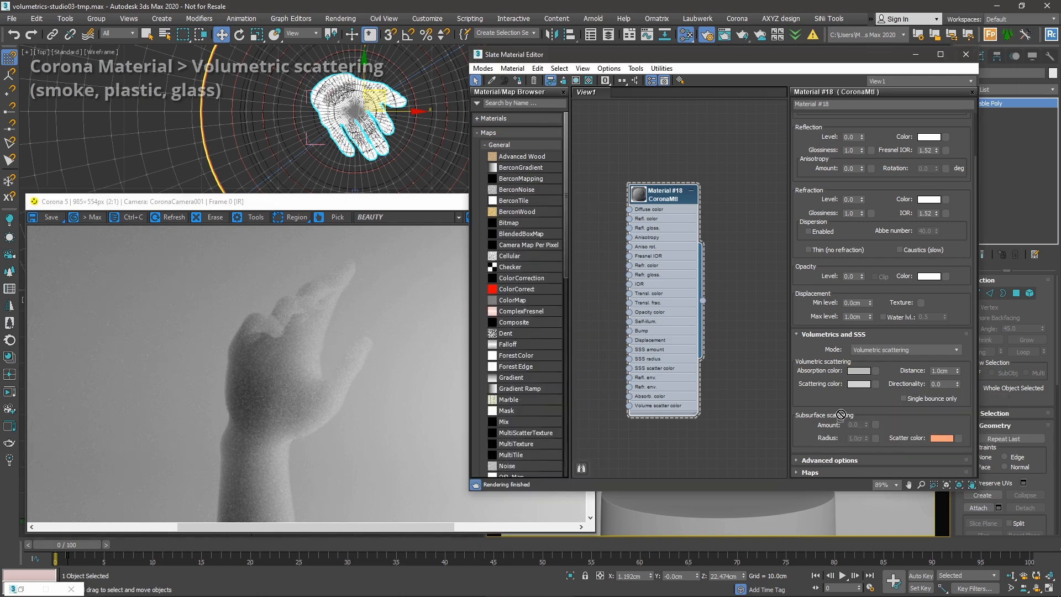
left_click(850, 387)
left_click_drag(672, 345, 798, 358)
left_click(708, 440)
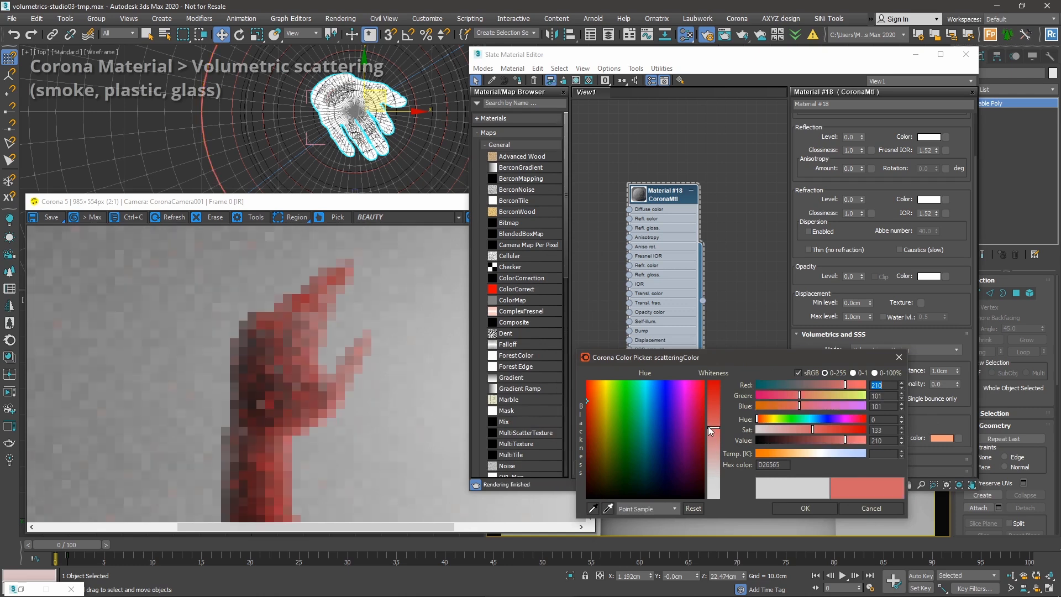
left_click(775, 507)
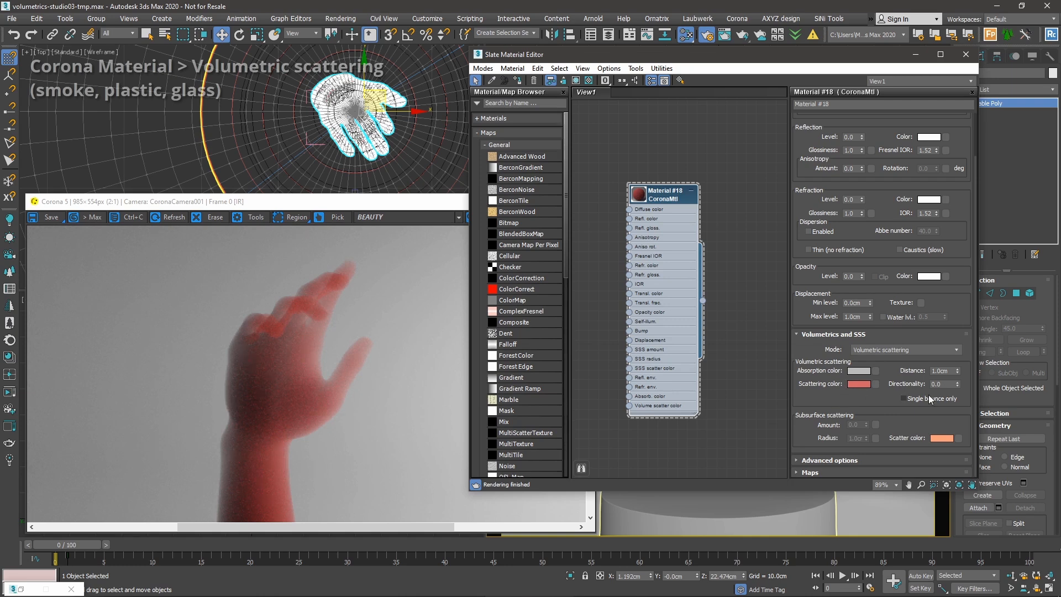
scroll(214, 359, "down", 1)
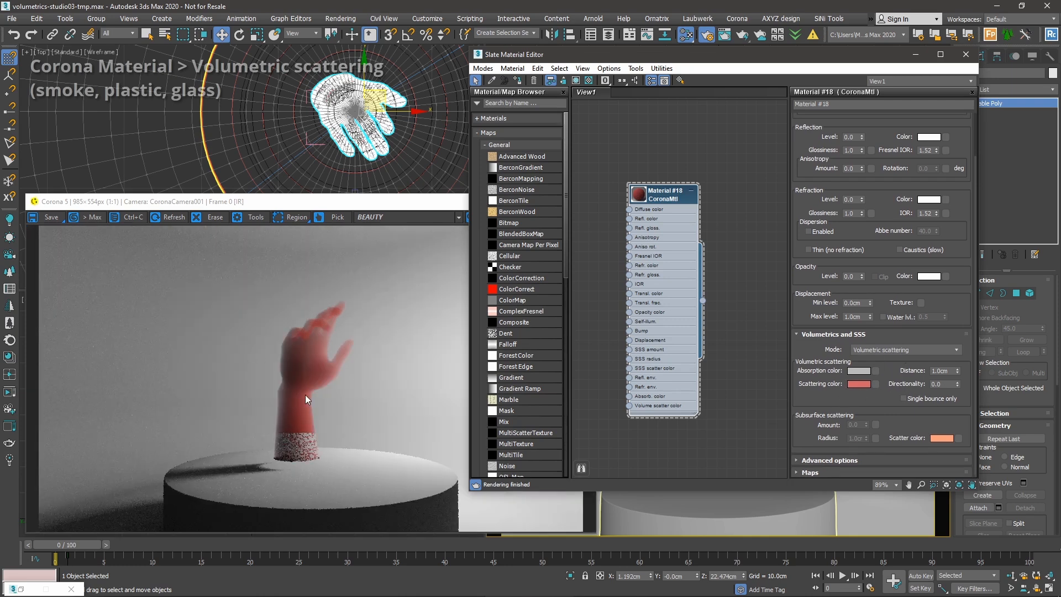
Select Material #18's opacity level value and inspect the hand in the render.
left_click(324, 370)
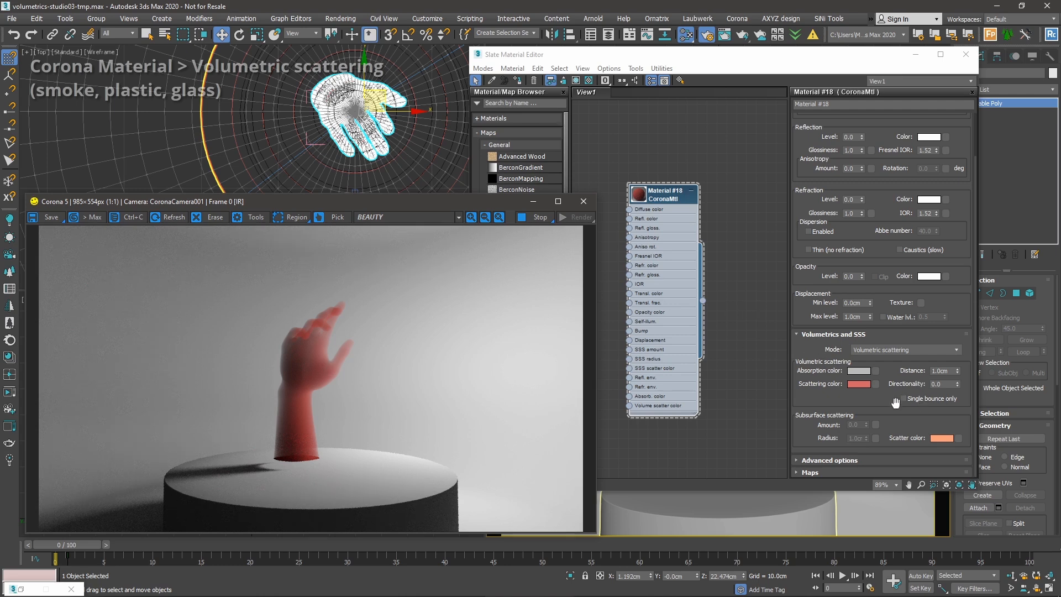
left_click_drag(895, 401, 896, 409)
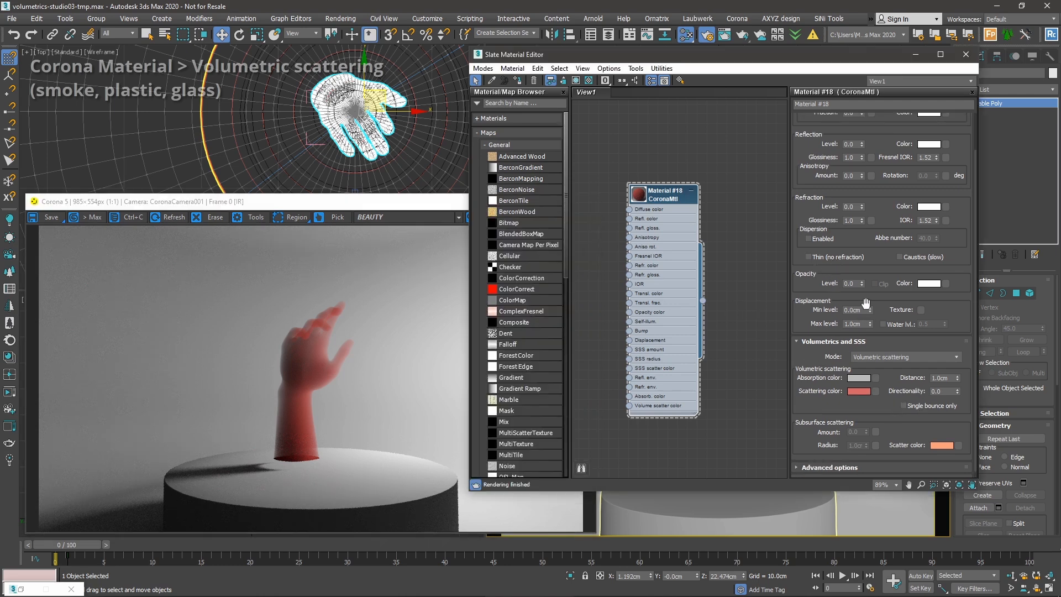
left_click(856, 283)
left_click(353, 365)
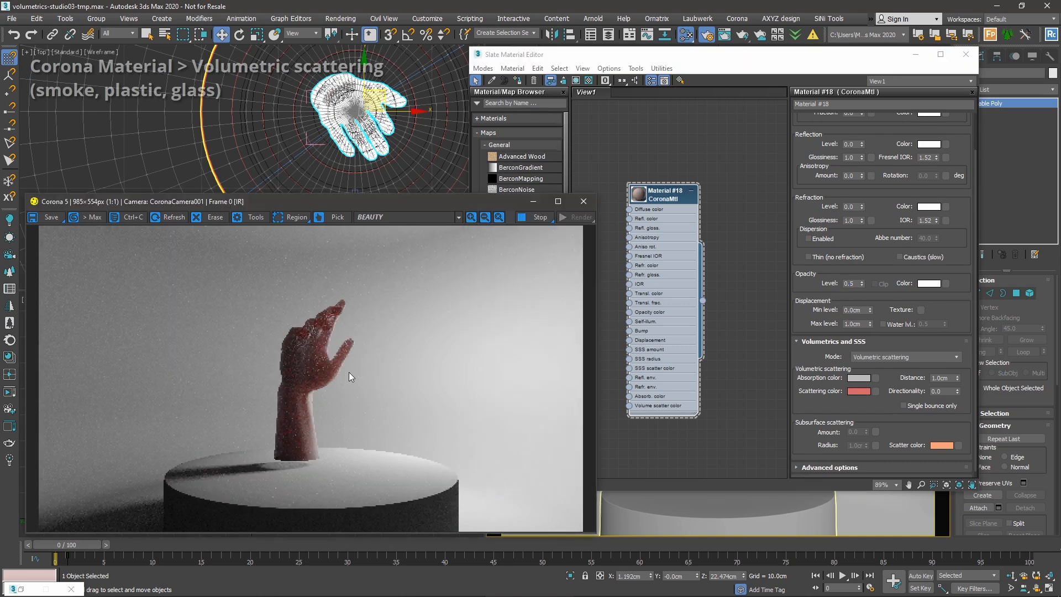
scroll(320, 402, "up", 1)
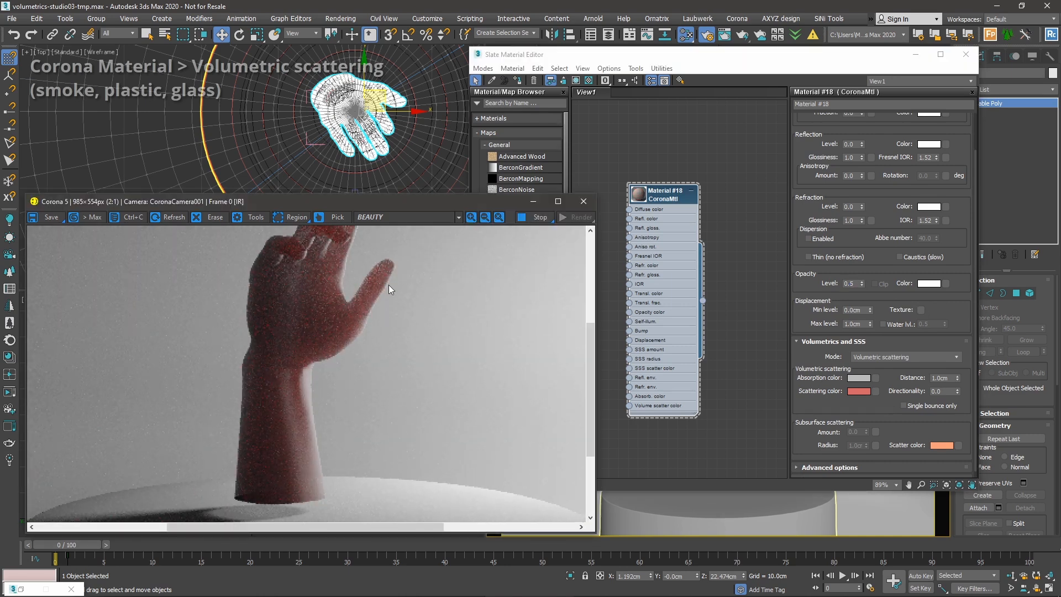
middle_click_drag(385, 310, 371, 382)
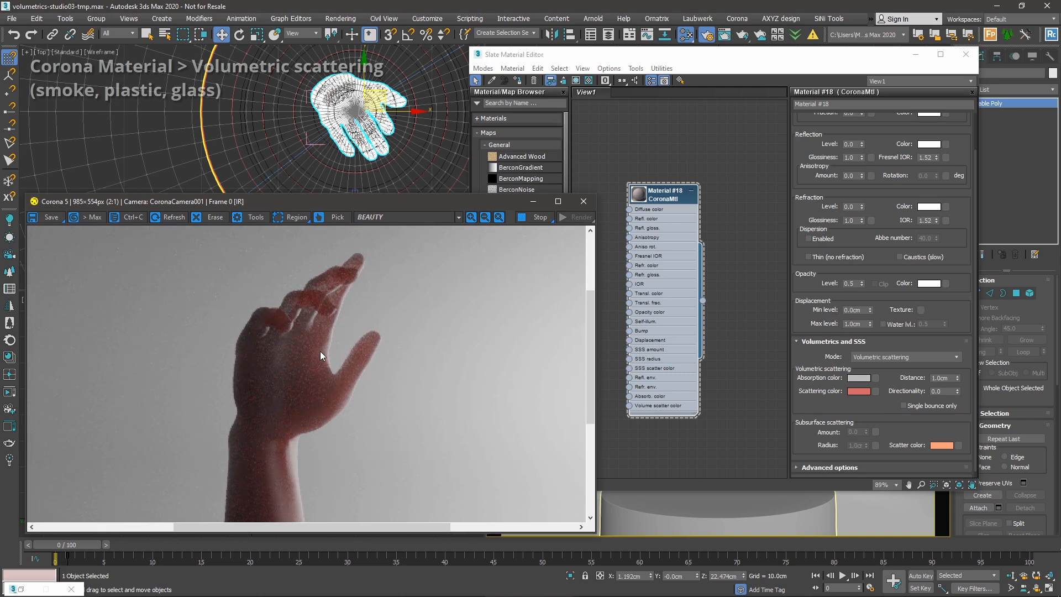
Undo to restore the opacity level to 1.0 and check the render.
left_click(831, 310)
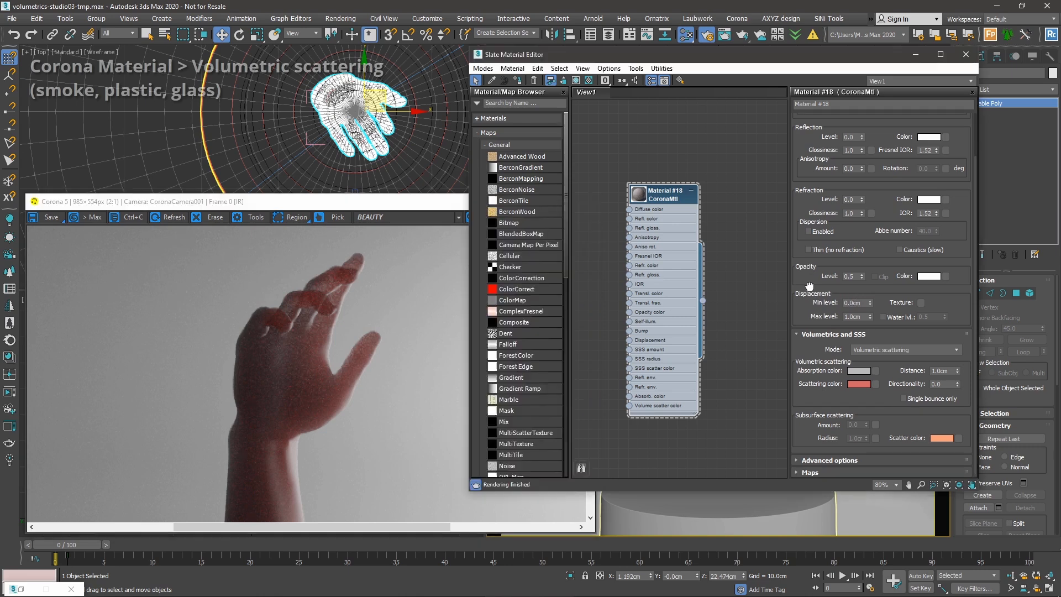
scroll(809, 284, "up", 1)
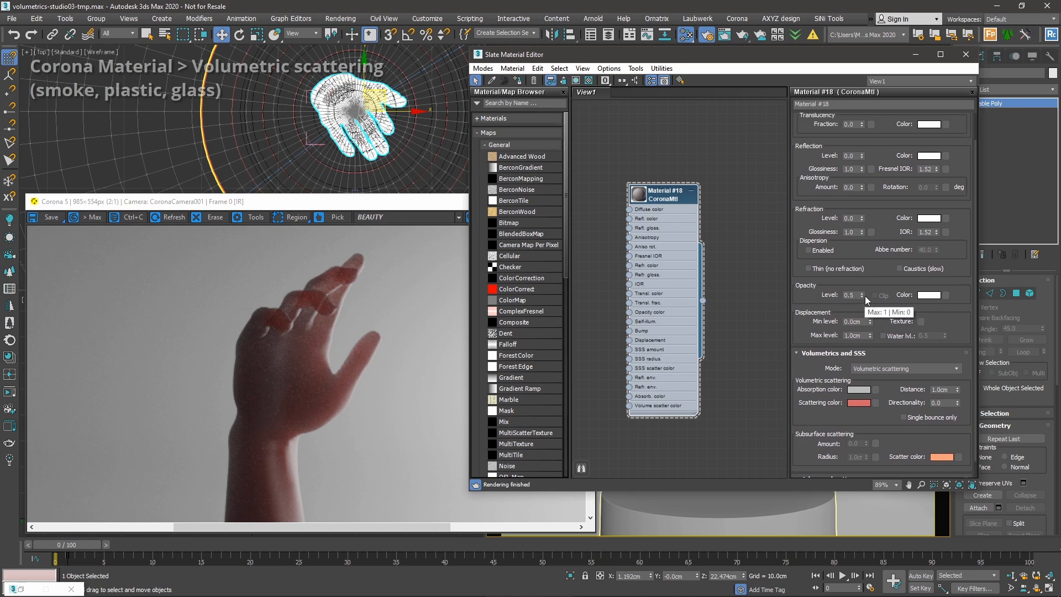
key("ctrl+z")
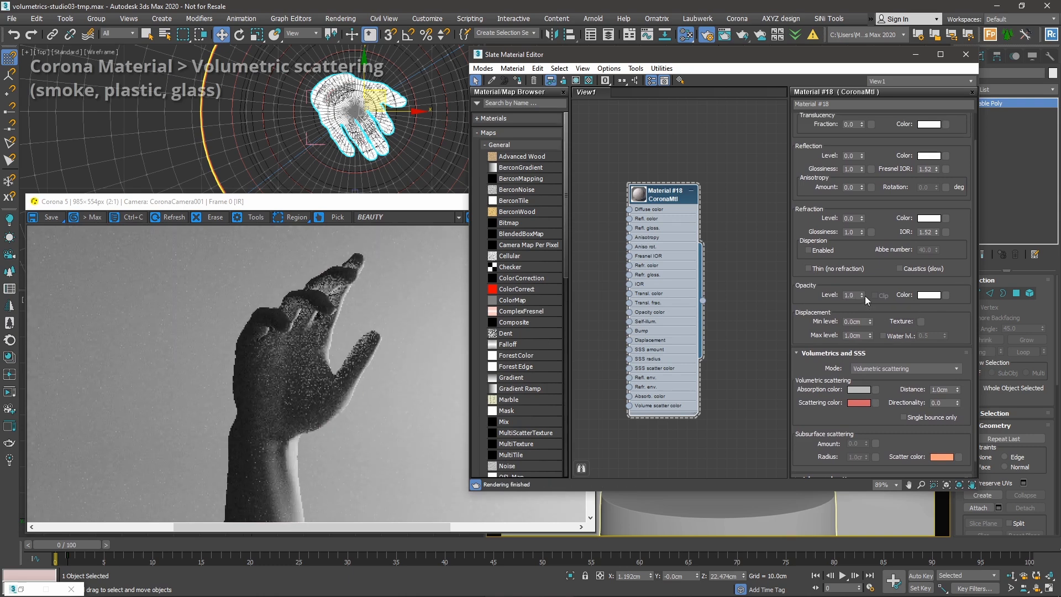
left_click_drag(878, 300, 874, 279)
left_click(396, 325)
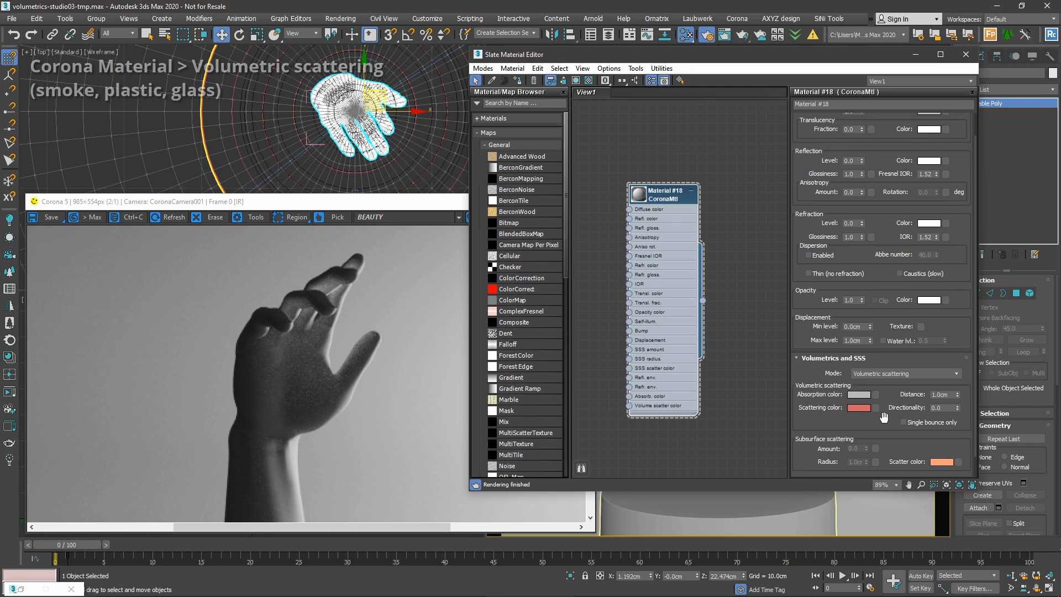
left_click_drag(833, 409, 856, 397)
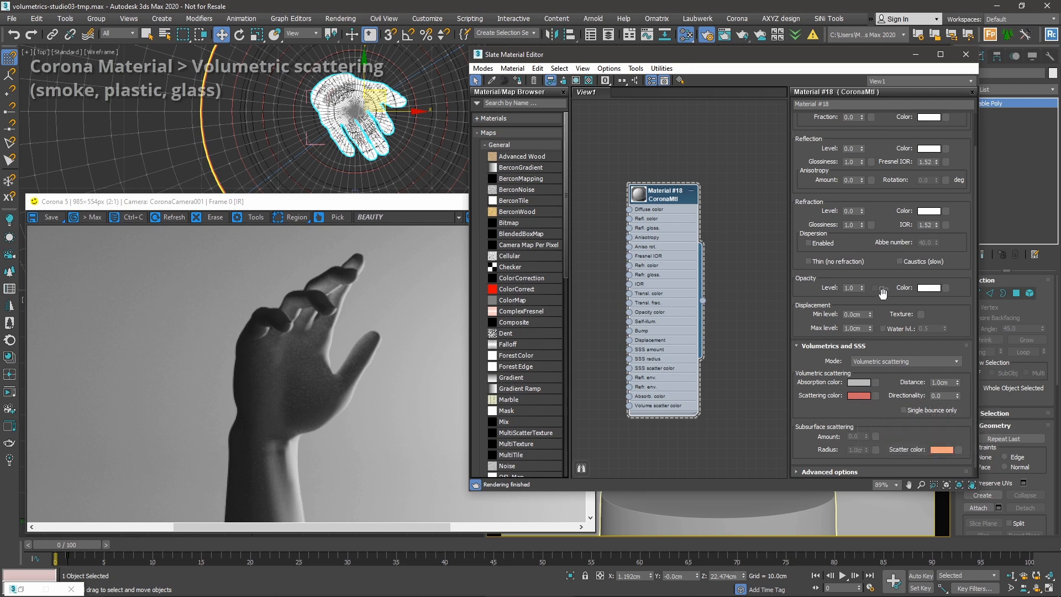
left_click_drag(884, 291, 890, 366)
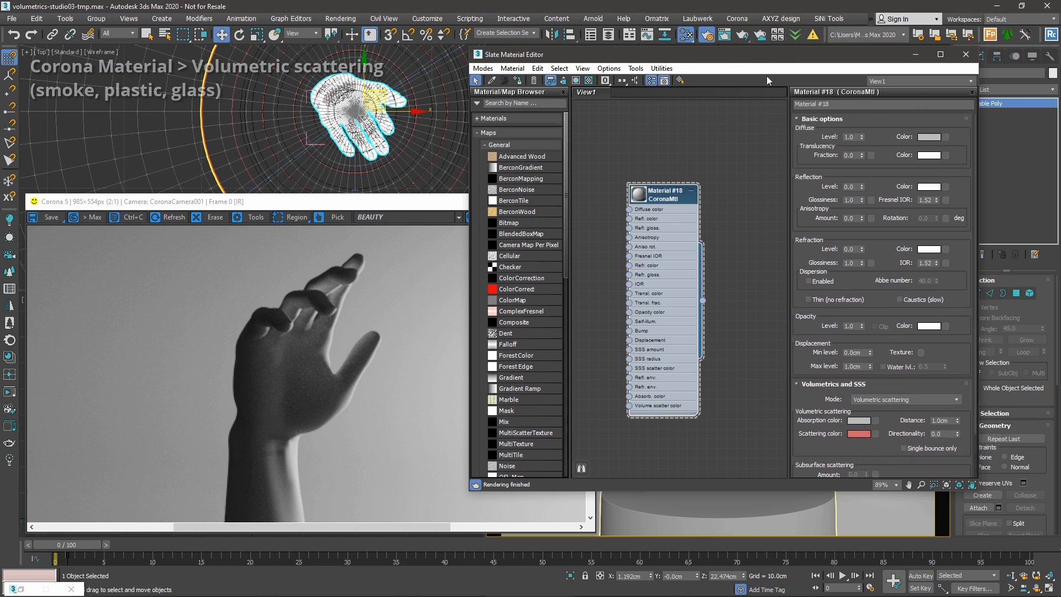
Change the diffuse colour to peach.
left_click_drag(794, 56, 841, 31)
left_click(395, 280)
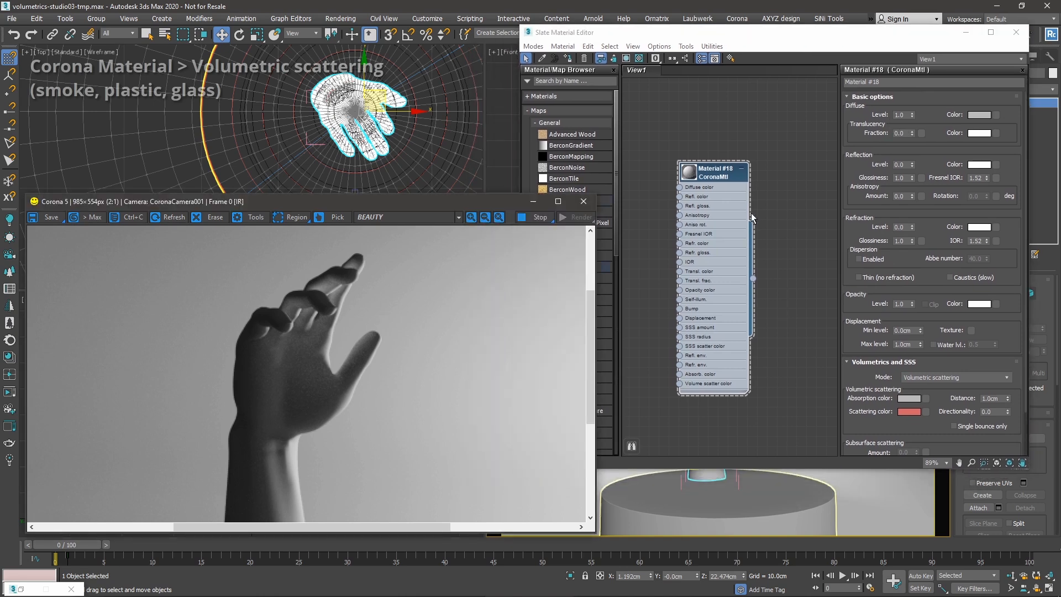
left_click(930, 139)
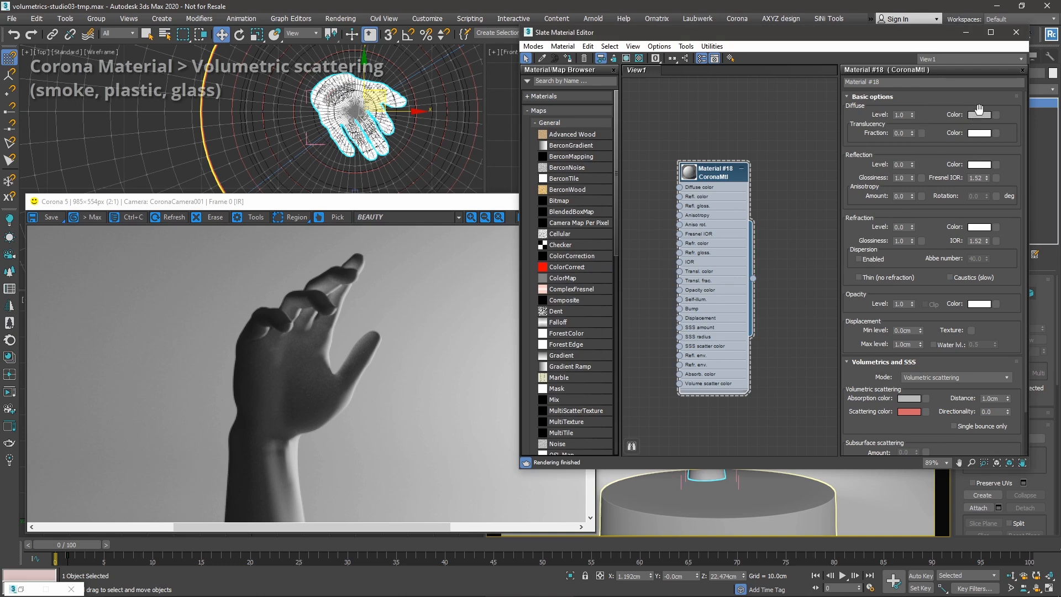
left_click(978, 115)
left_click_drag(591, 387, 591, 396)
left_click_drag(715, 465, 714, 452)
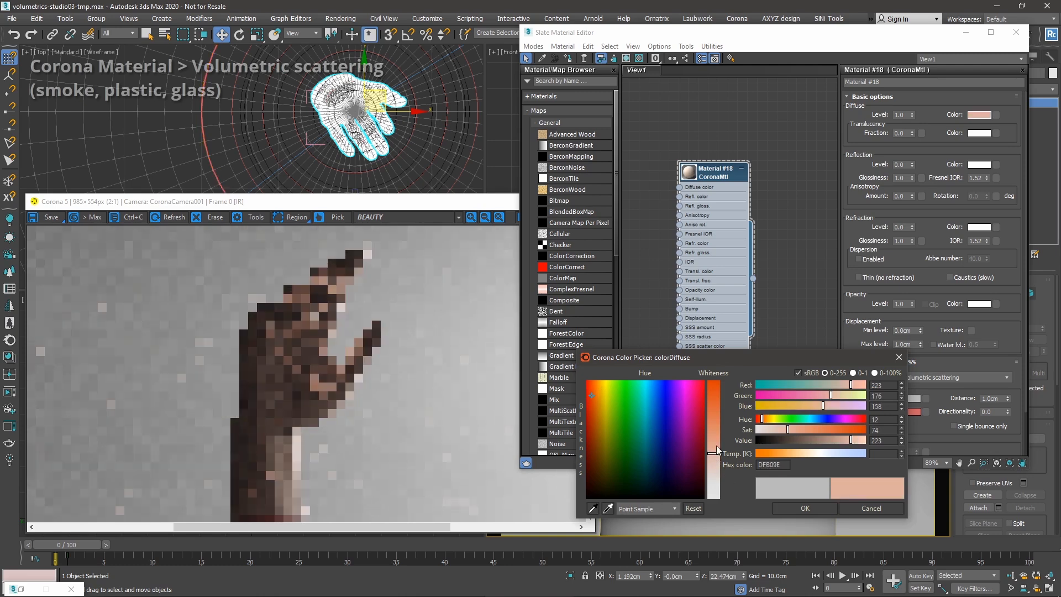
left_click(829, 509)
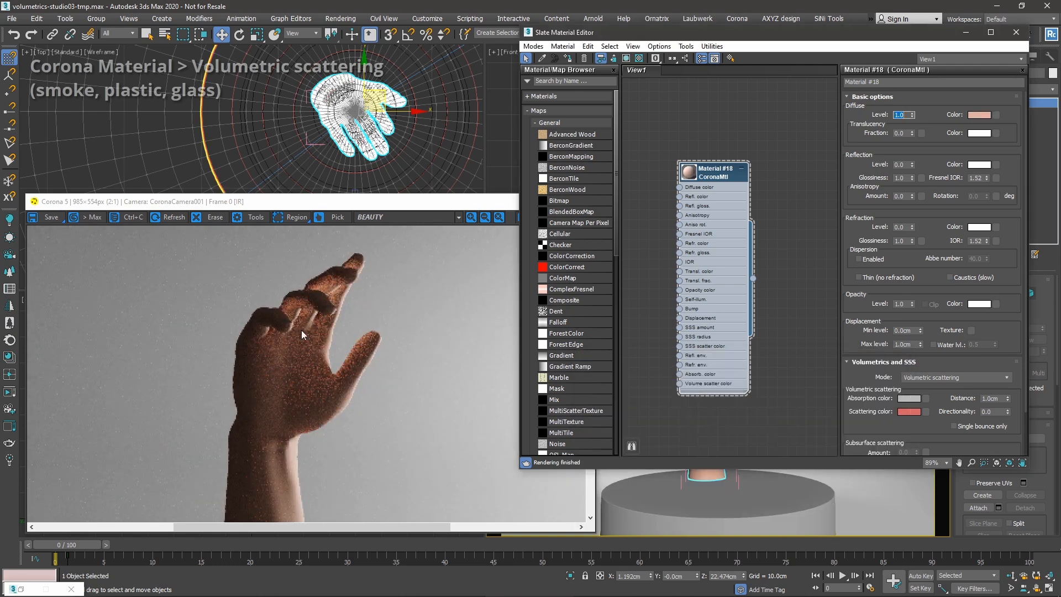
Enter a translucency fraction of 0.8, then type 1 in the field.
left_click(899, 133)
type("0.8")
key("Return")
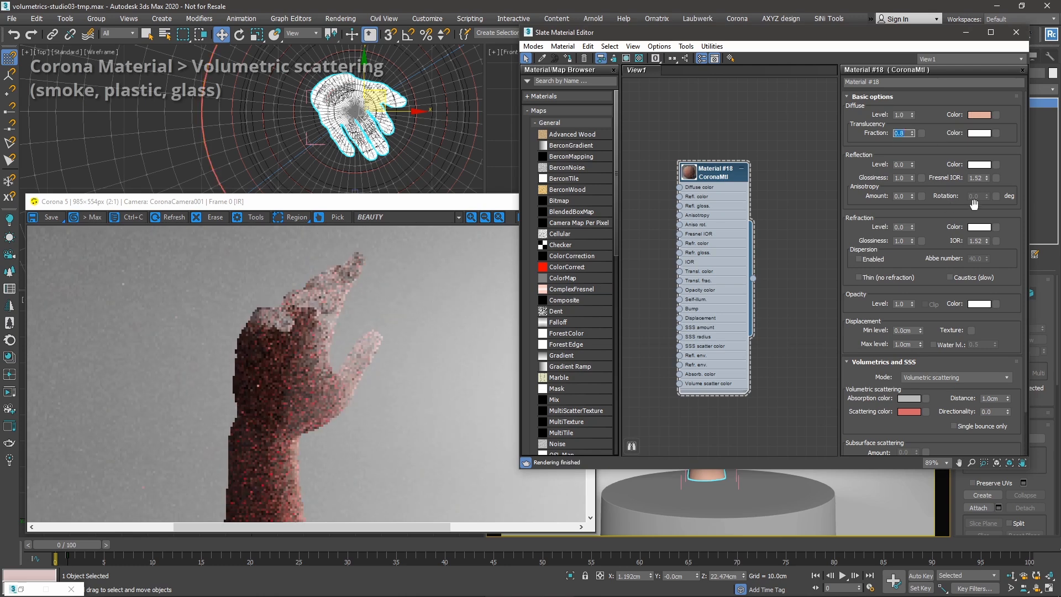
type("1")
key("Tab")
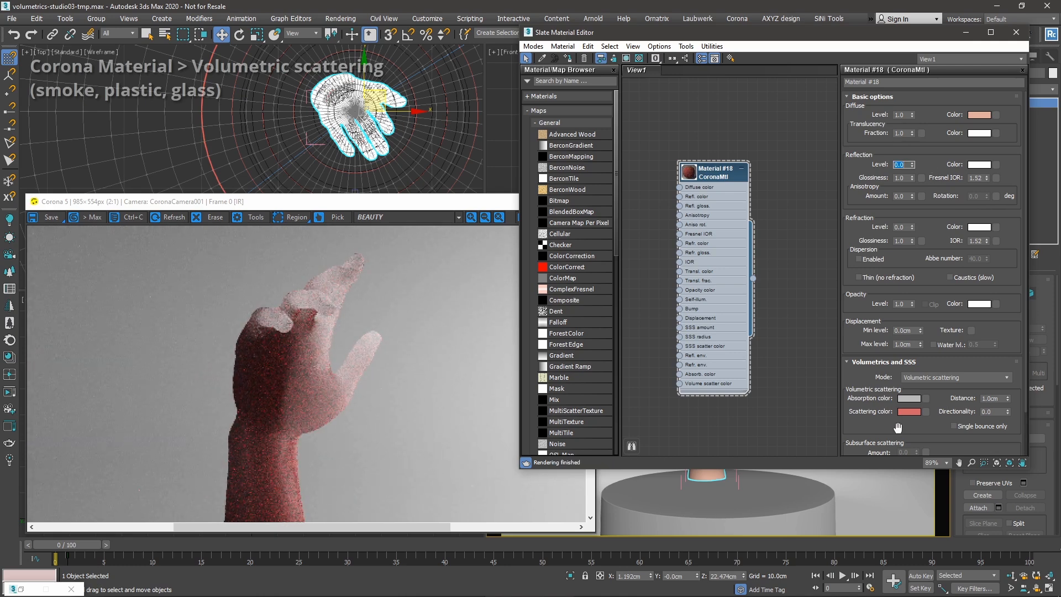
left_click_drag(902, 422, 903, 411)
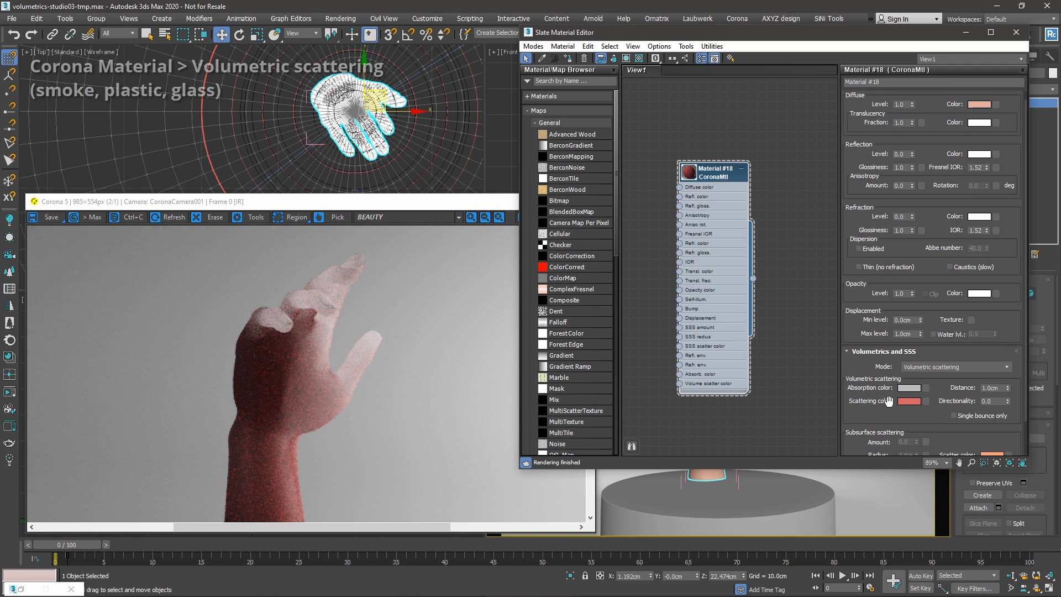
Try a green scattering colour, then copy the peach diffuse colour onto it.
left_click(909, 401)
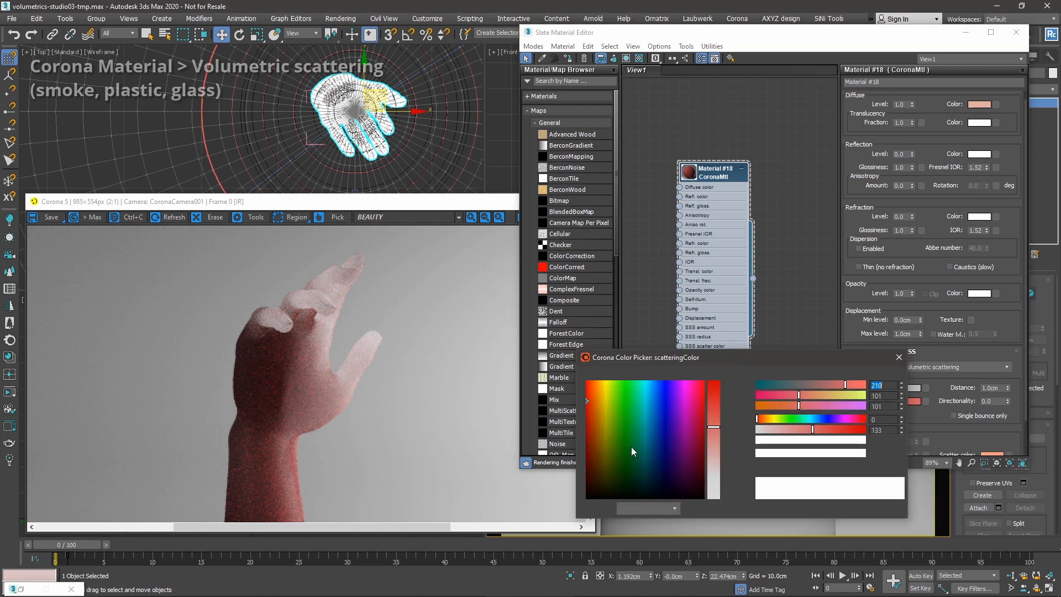
left_click_drag(845, 385, 823, 397)
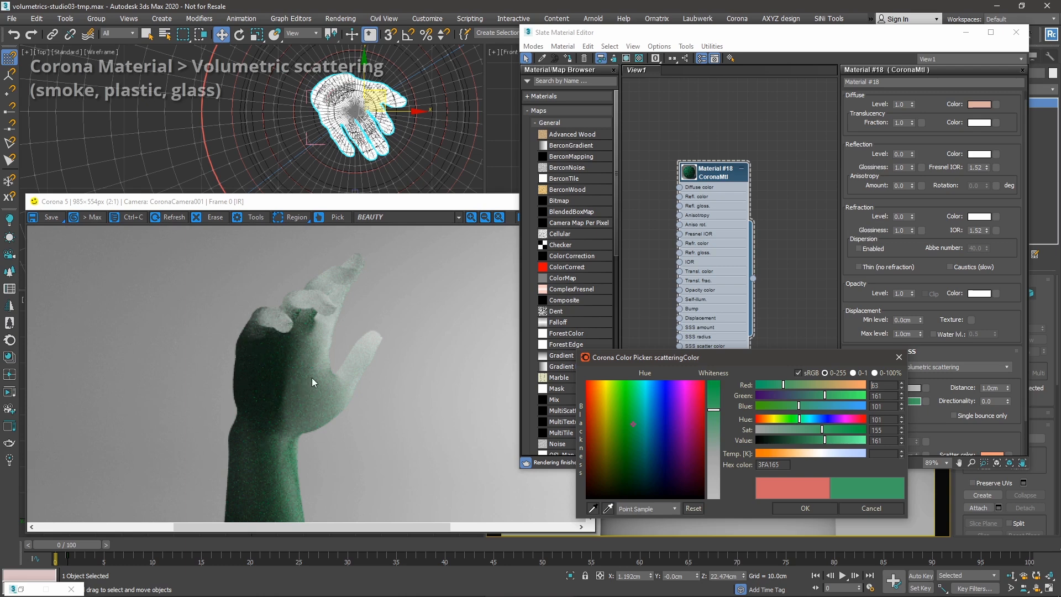
left_click(797, 507)
scroll(270, 310, "down", 1)
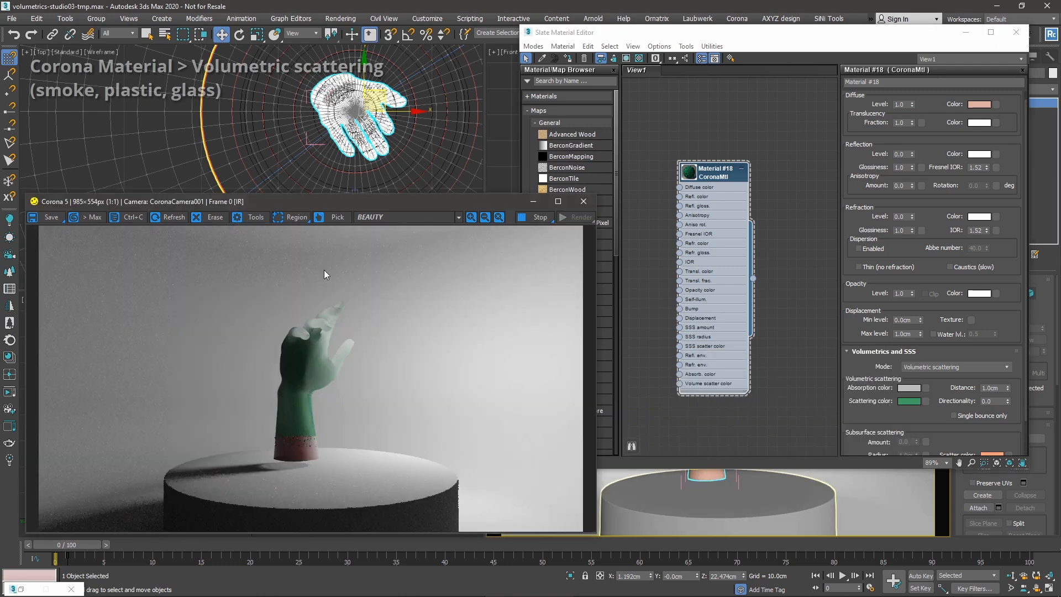
left_click(972, 95)
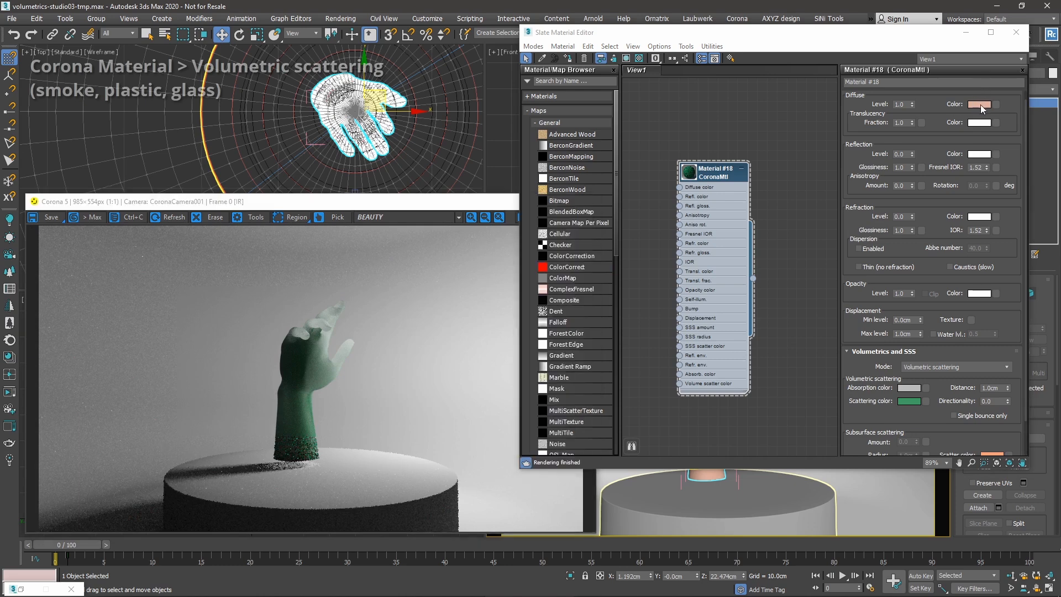
left_click_drag(904, 401, 905, 401)
left_click(775, 256)
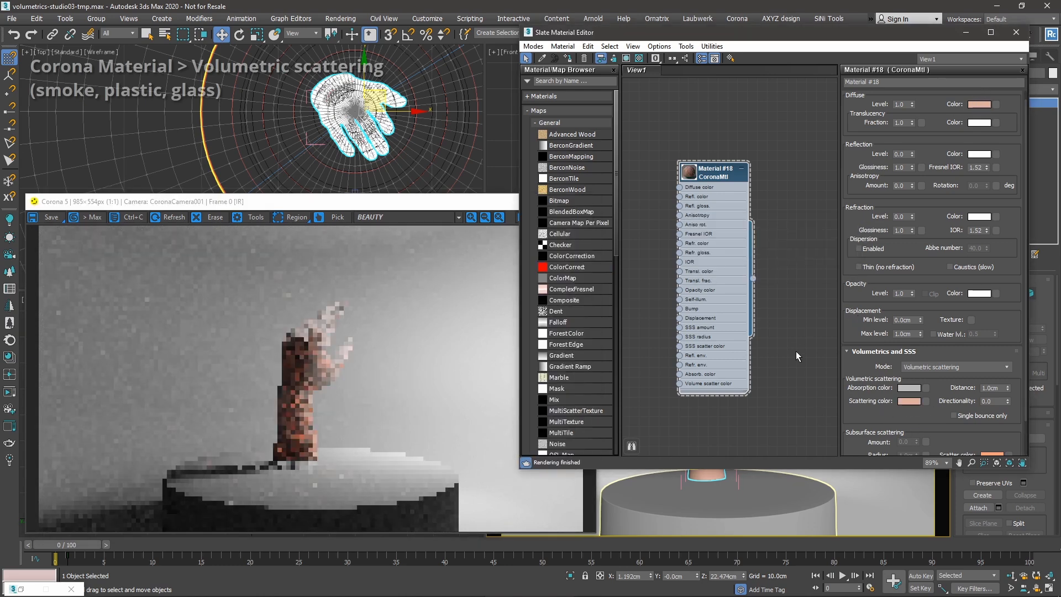
Set the scattering distance to 0.2cm.
double_click(993, 388)
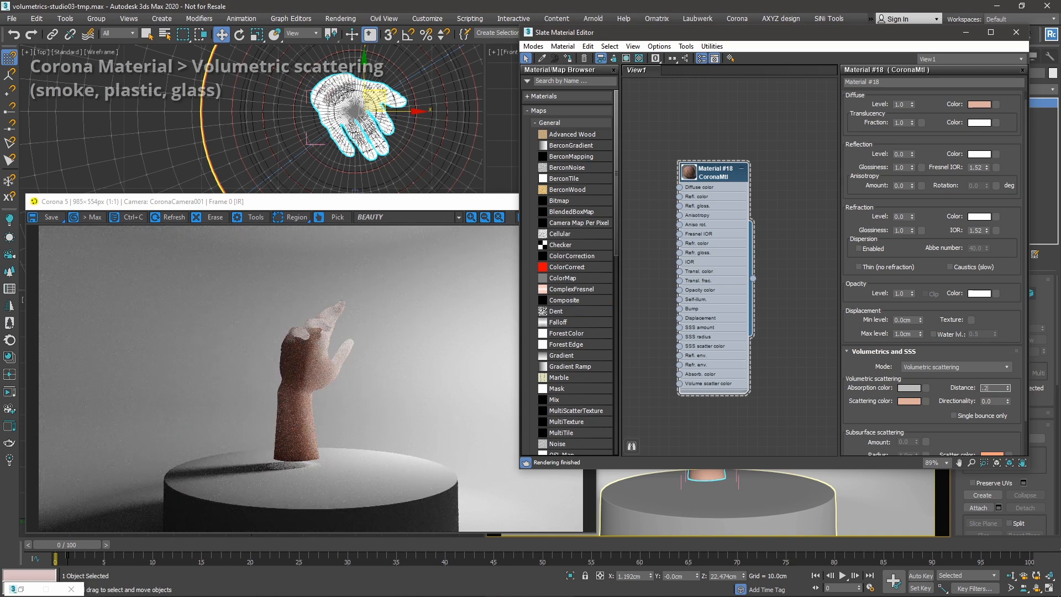
type(".2")
key("Return")
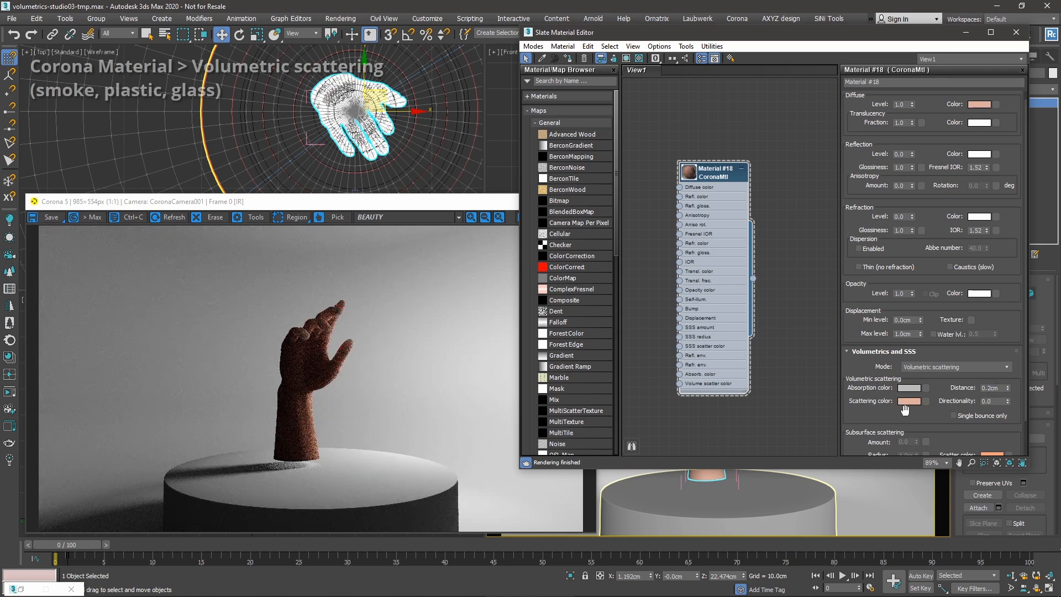
left_click(262, 402)
scroll(346, 377, "up", 1)
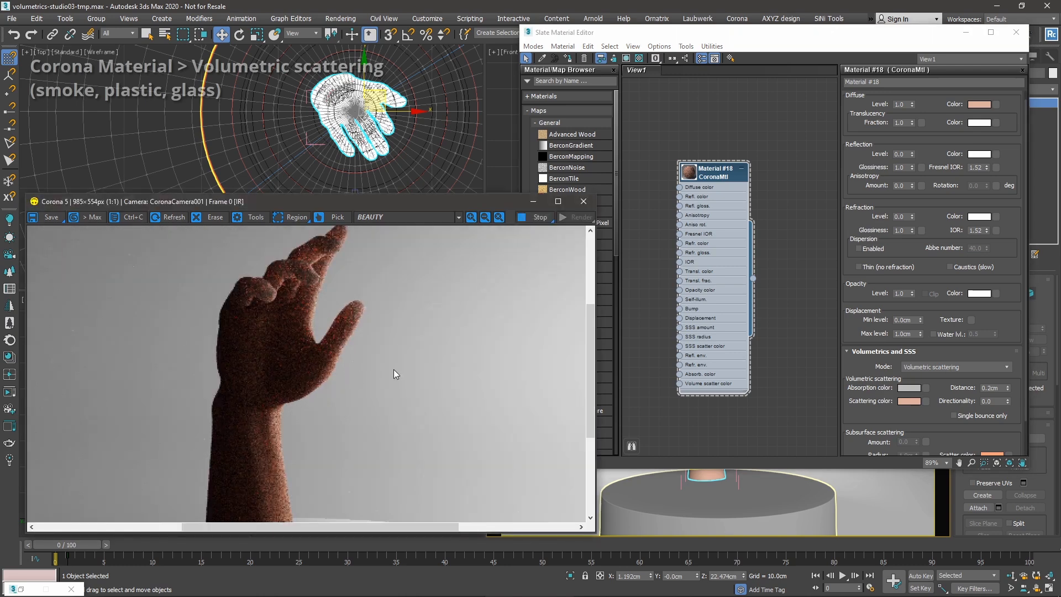
scroll(393, 369, "down", 1)
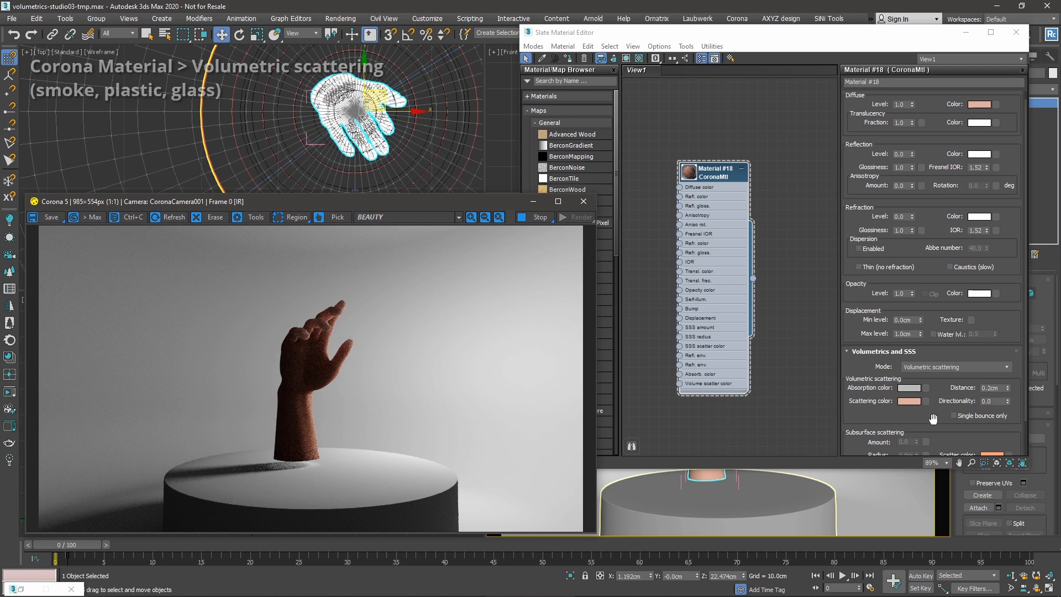
Set reflection glossiness to 0.8 with reflection level at 1.0.
left_click_drag(933, 419, 939, 429)
left_click_drag(937, 159, 921, 54)
scroll(386, 320, "up", 1)
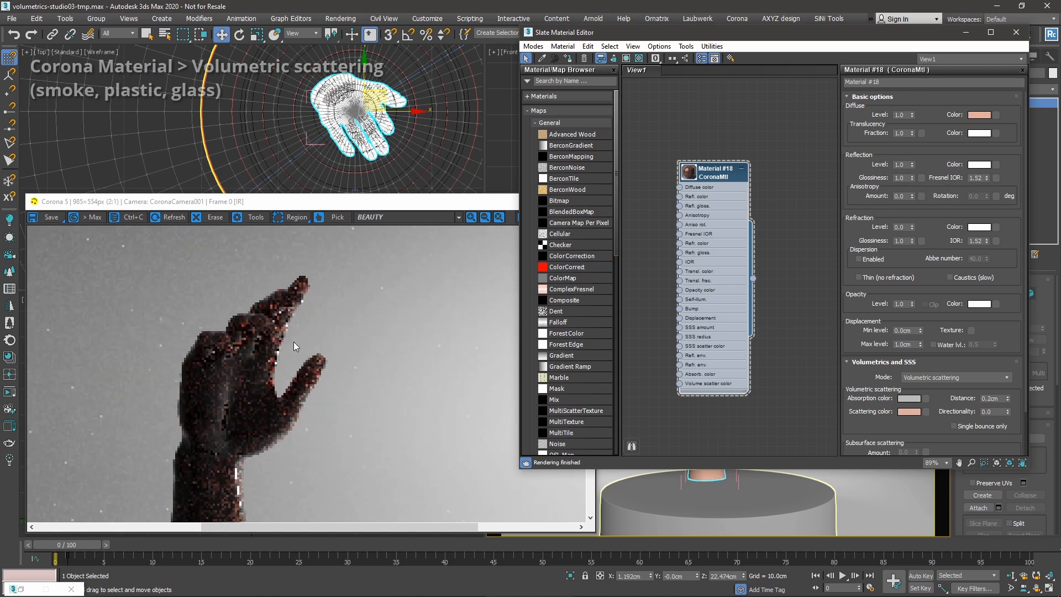
double_click(906, 177)
type("0.8")
key("Return")
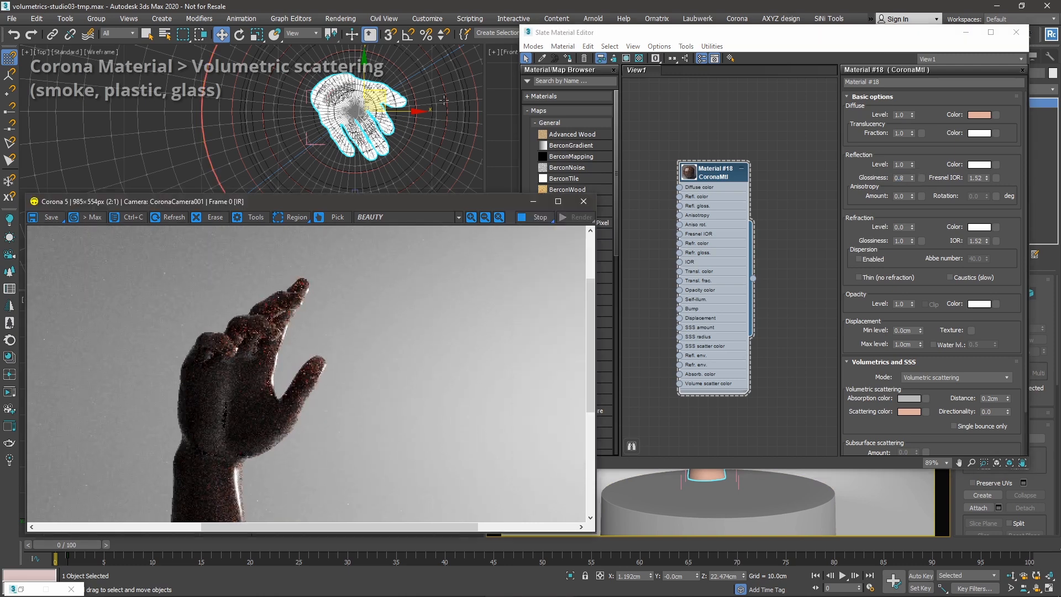
Close the material editor and switch the top light Light-top002 back on.
left_click(1016, 32)
left_click(739, 110)
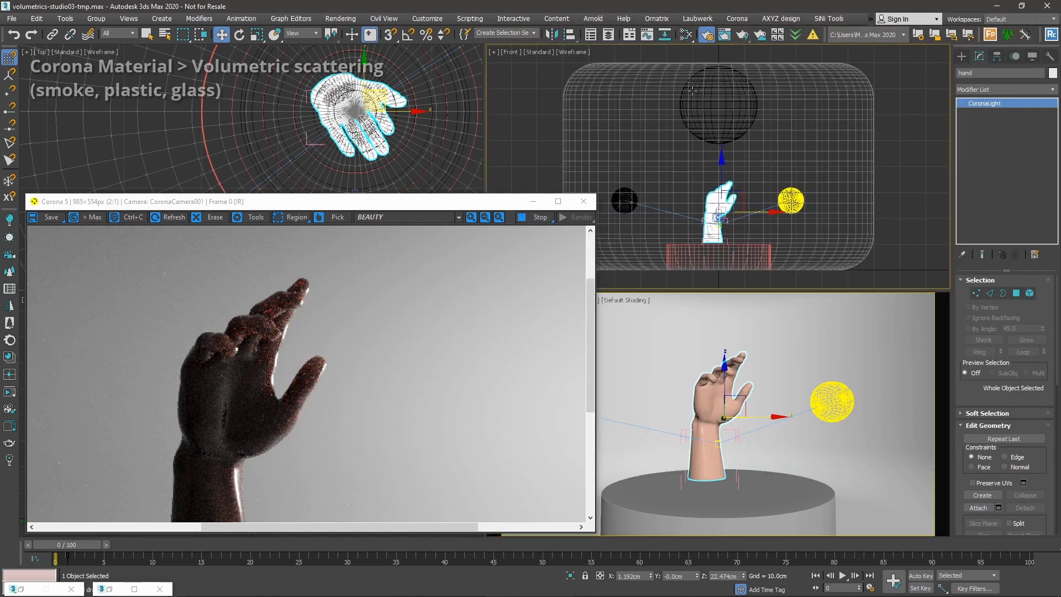
left_click(969, 293)
left_click(625, 191)
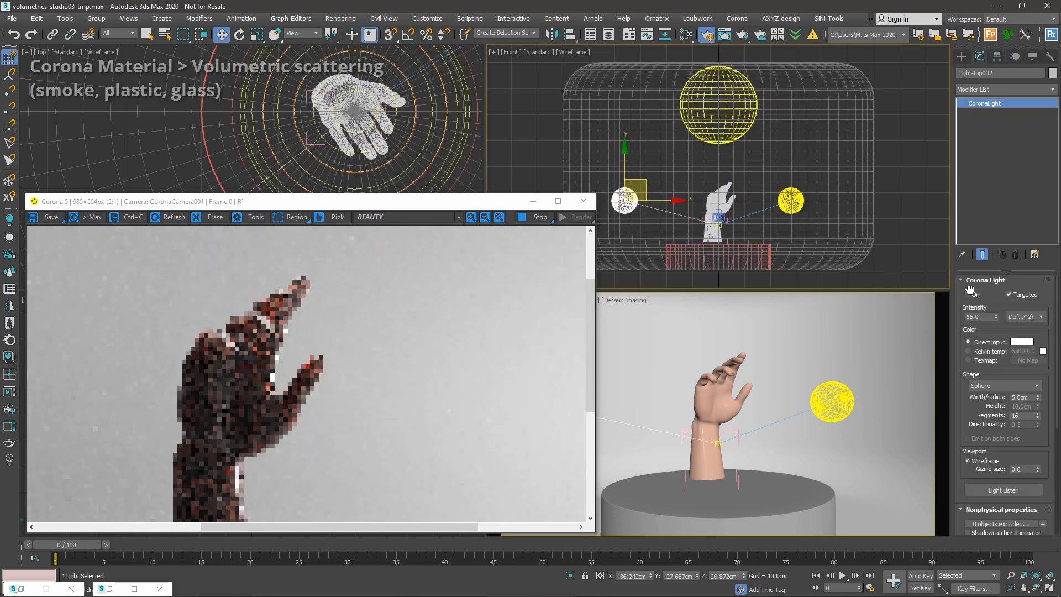
left_click(968, 293)
left_click(898, 226)
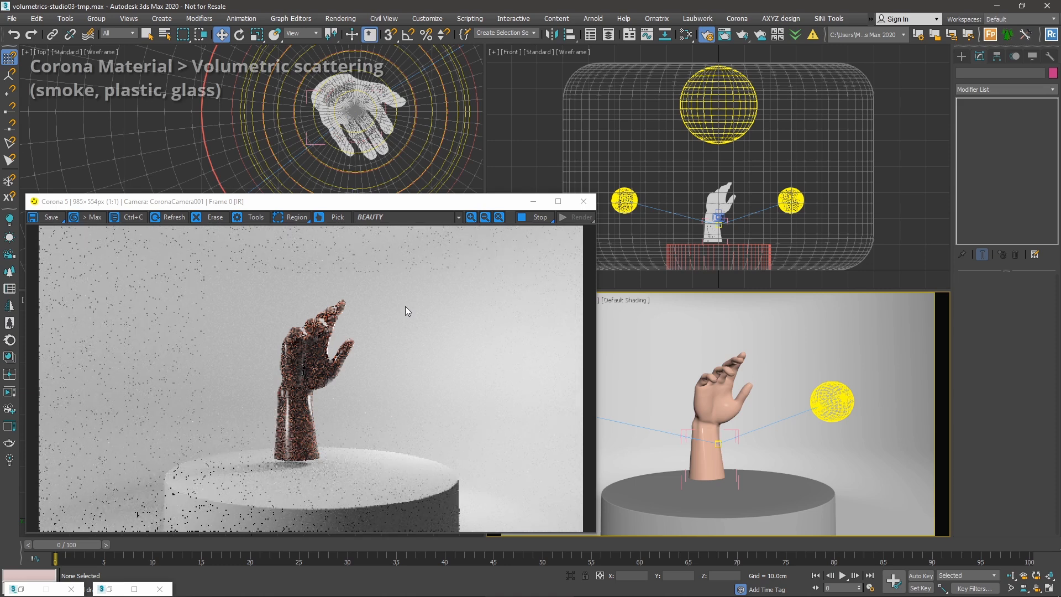
Reselect the hand and delete the Material #18 node from the Slate editor view.
left_click(729, 374)
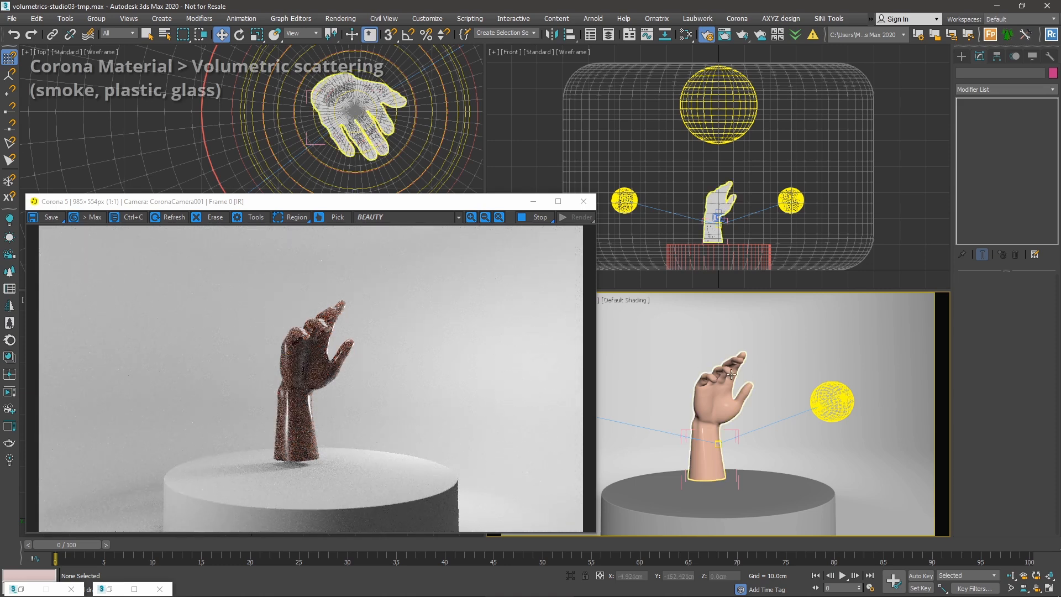
key("m")
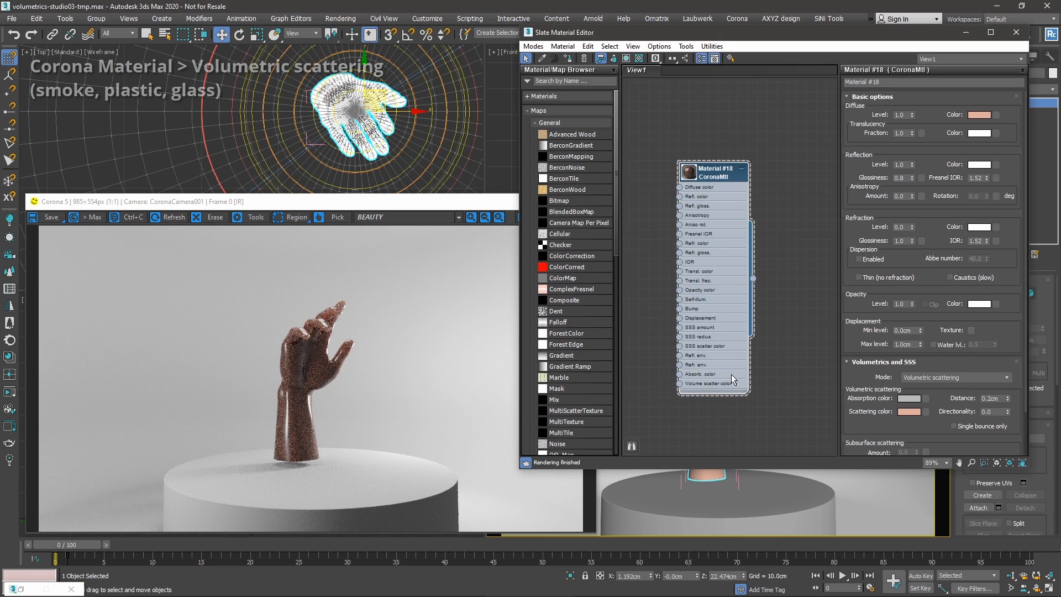
key("Delete")
Create a new CoronaMtl node, Material #19, and show its parameters.
right_click(697, 216)
mouse_move(729, 221)
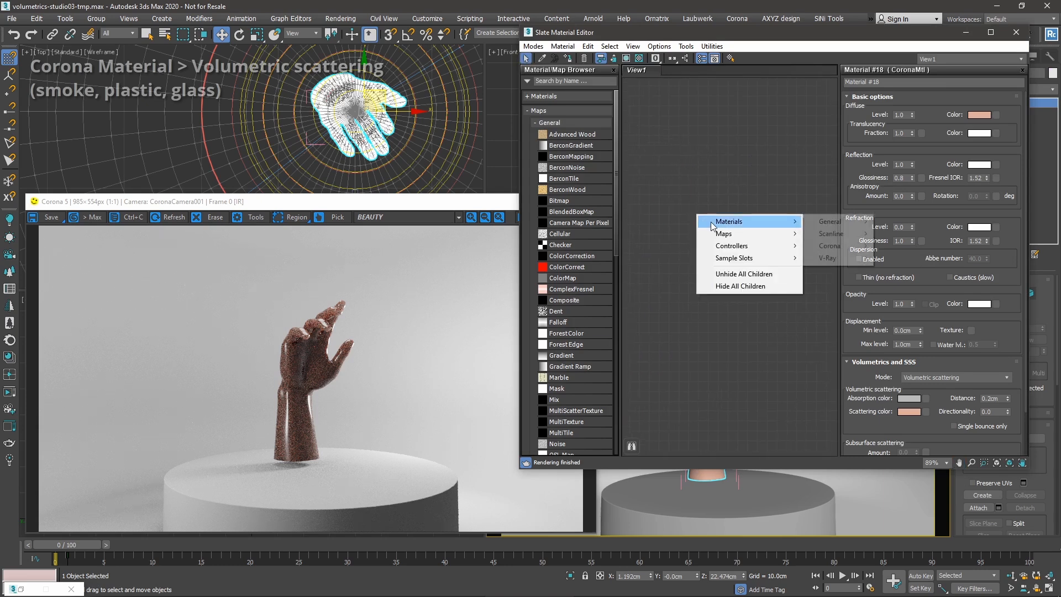
mouse_move(830, 245)
left_click(910, 279)
left_click_drag(704, 214, 755, 166)
double_click(755, 167)
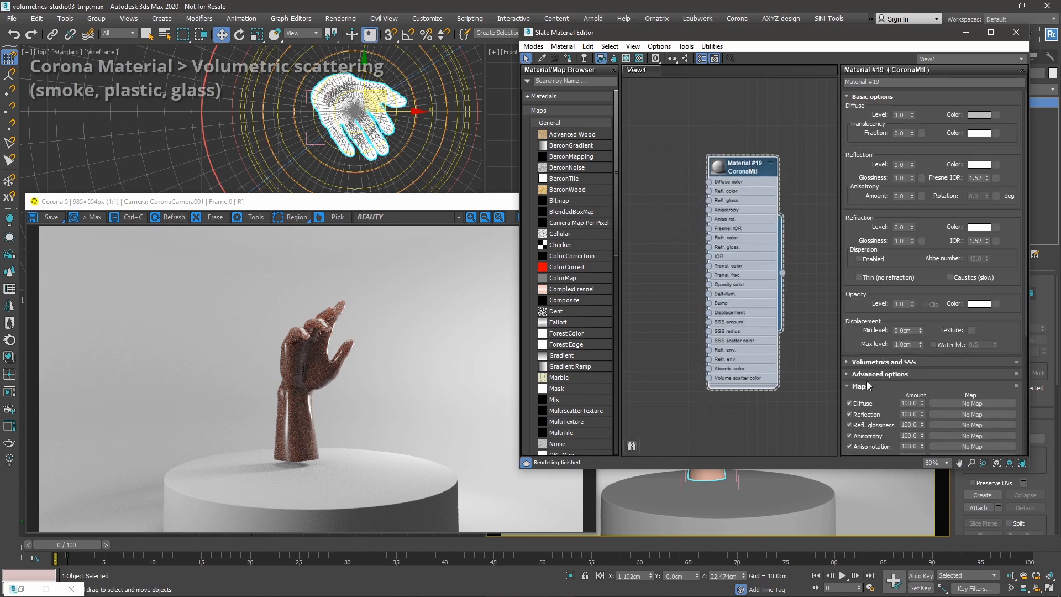
Set diffuse level to 0.0 and reflection and refraction levels to 1.0.
left_click(902, 360)
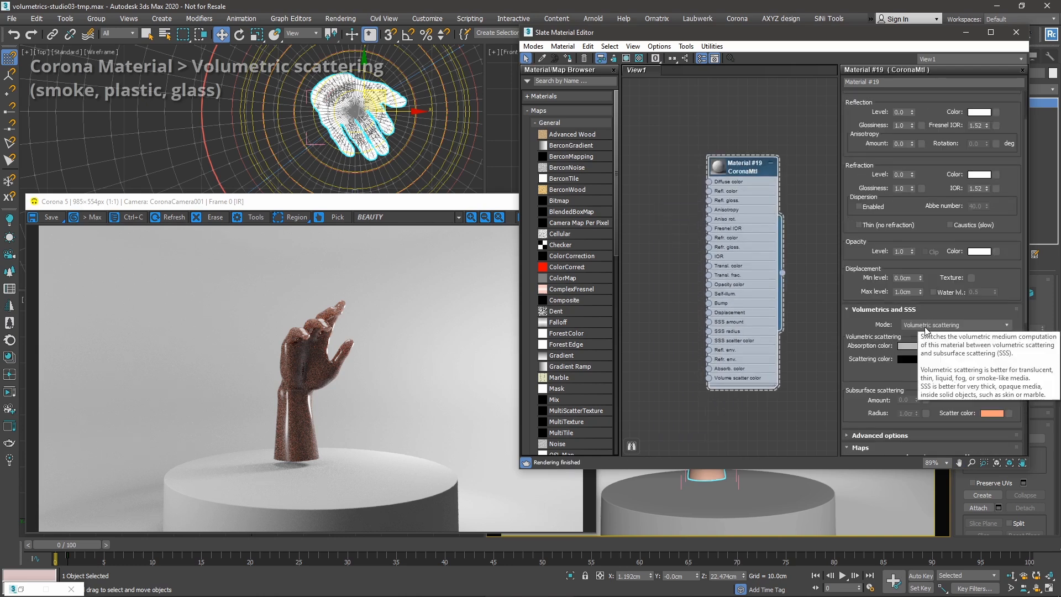
left_click_drag(859, 239, 862, 275)
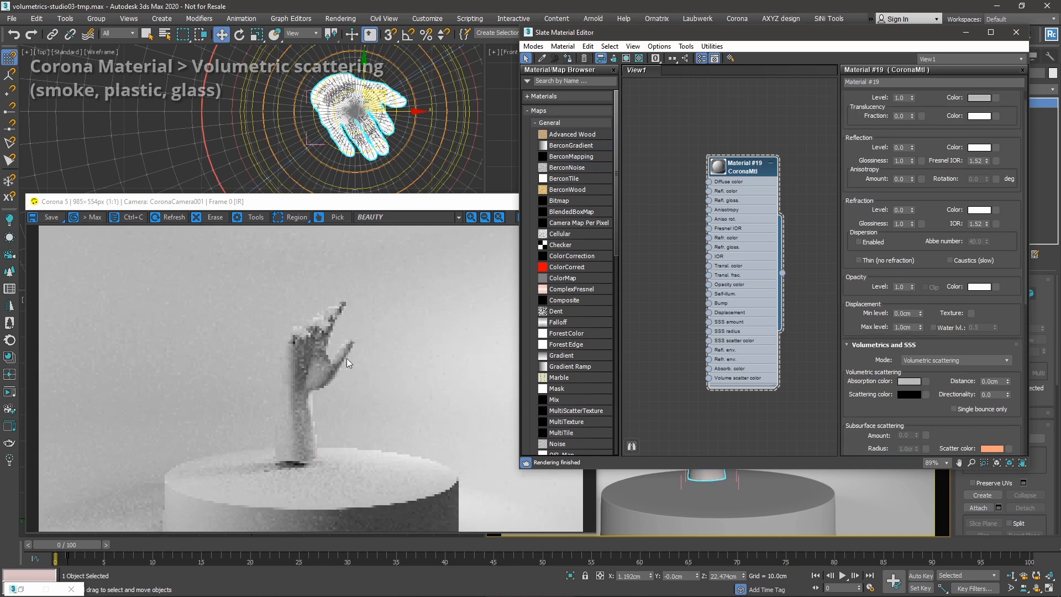
scroll(971, 156, "up", 1)
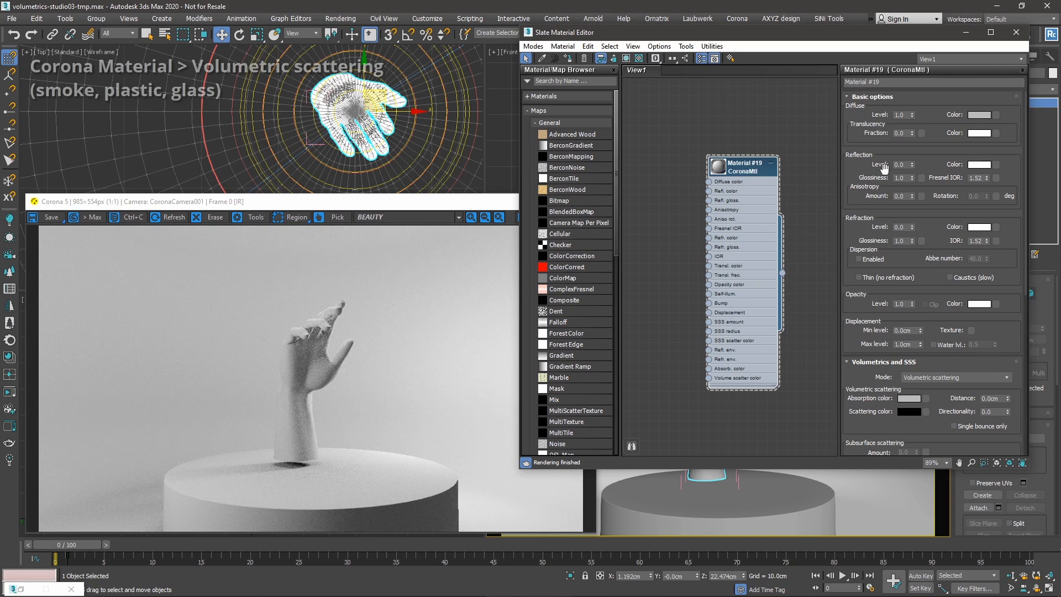
right_click(912, 116)
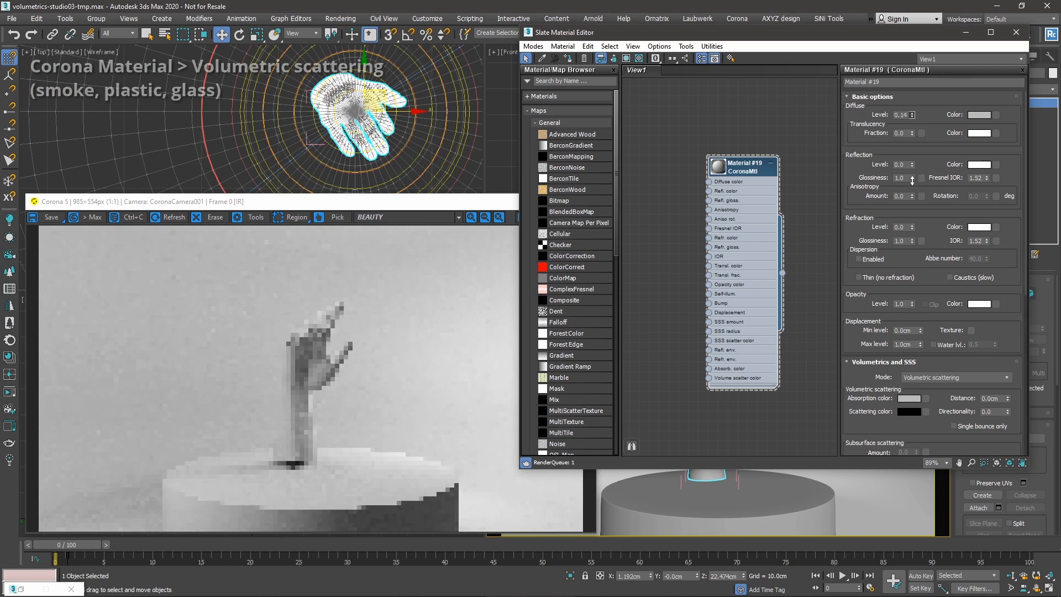
left_click_drag(911, 164, 920, 70)
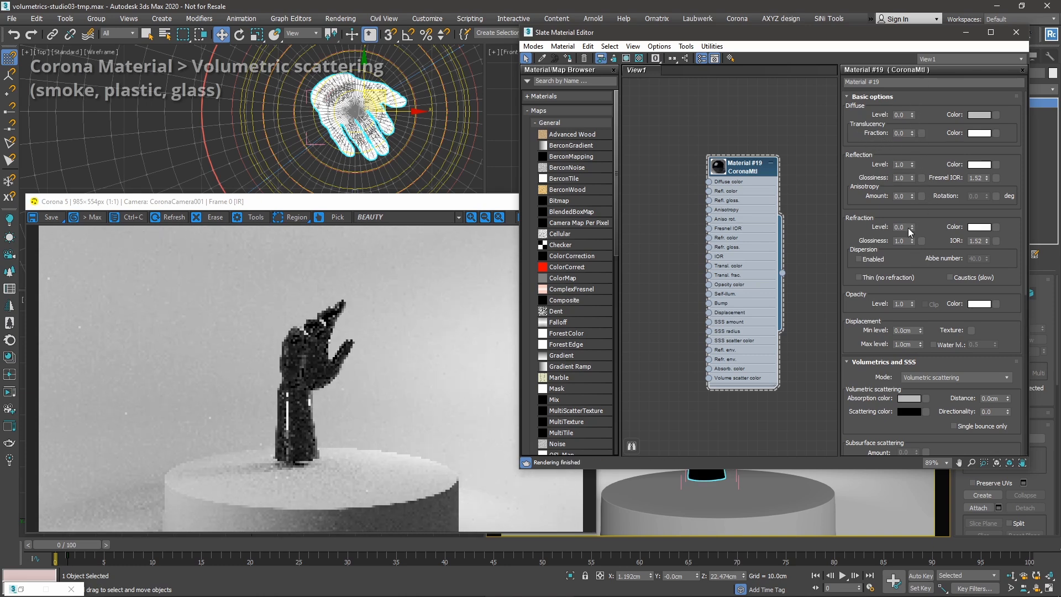
left_click_drag(911, 227, 999, 163)
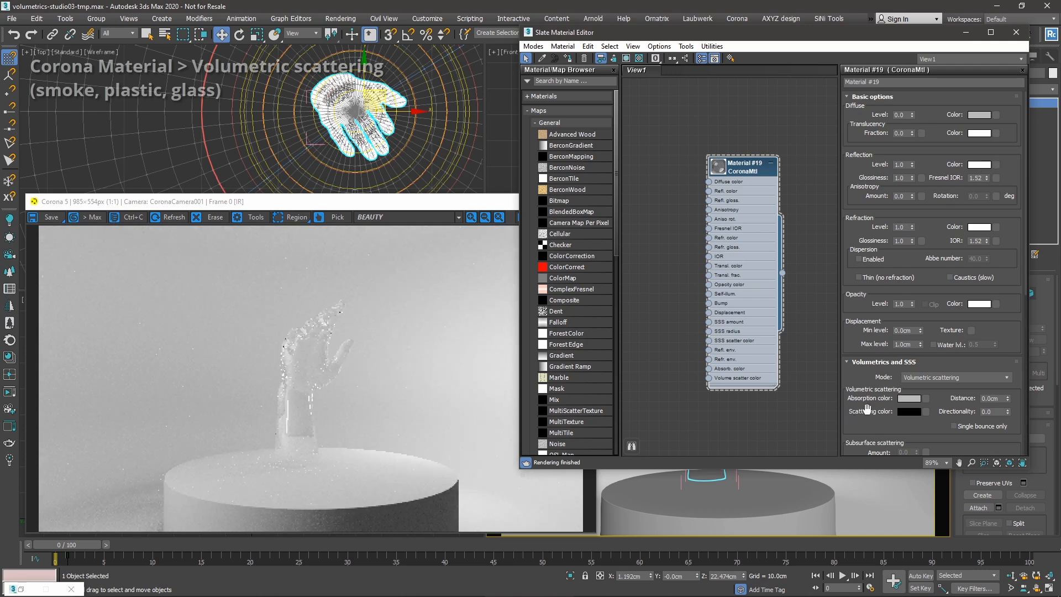
Use volumetric scattering with a 1.0cm distance and a dark green scattering colour.
scroll(864, 354, "down", 2)
left_click(919, 338)
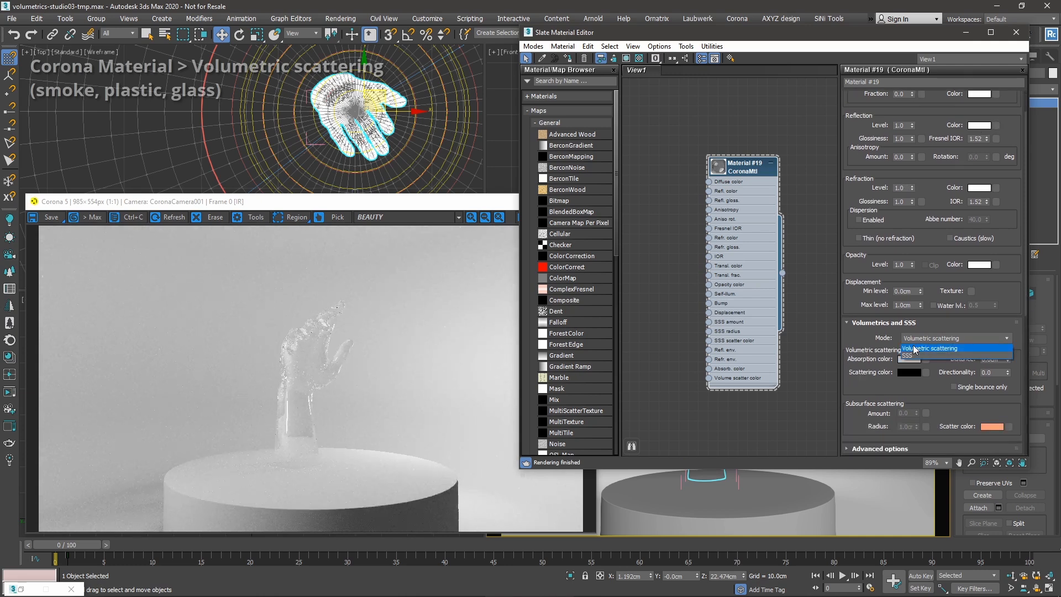
left_click(919, 354)
left_click(992, 359)
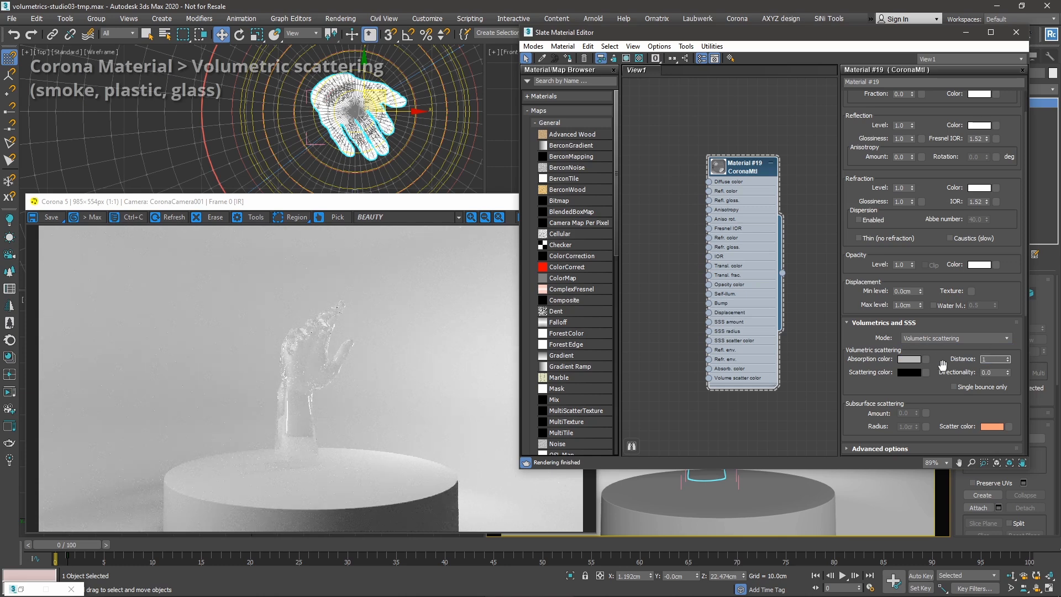
key("Return")
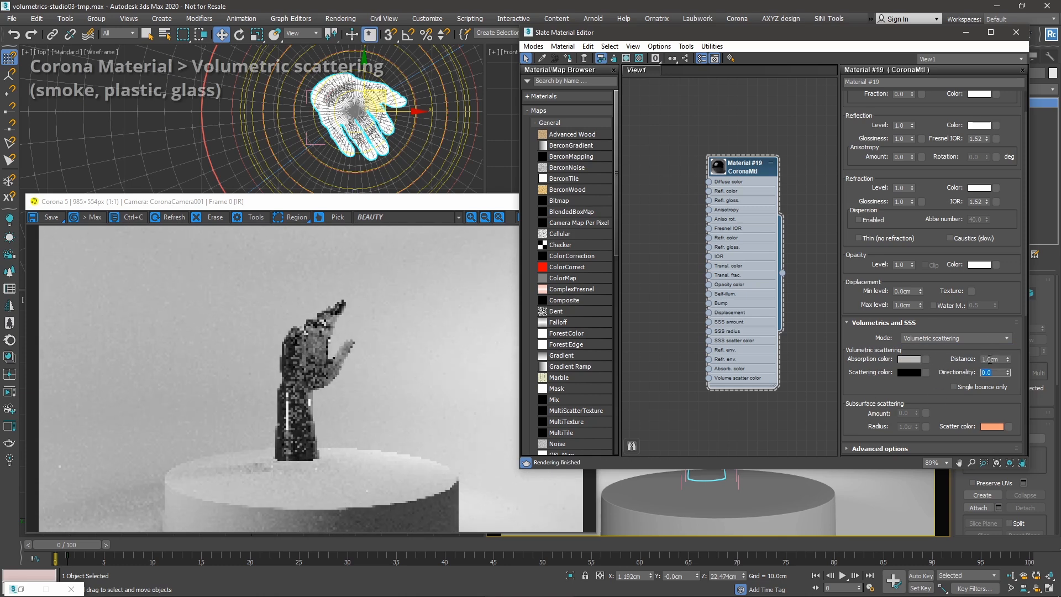
left_click(915, 373)
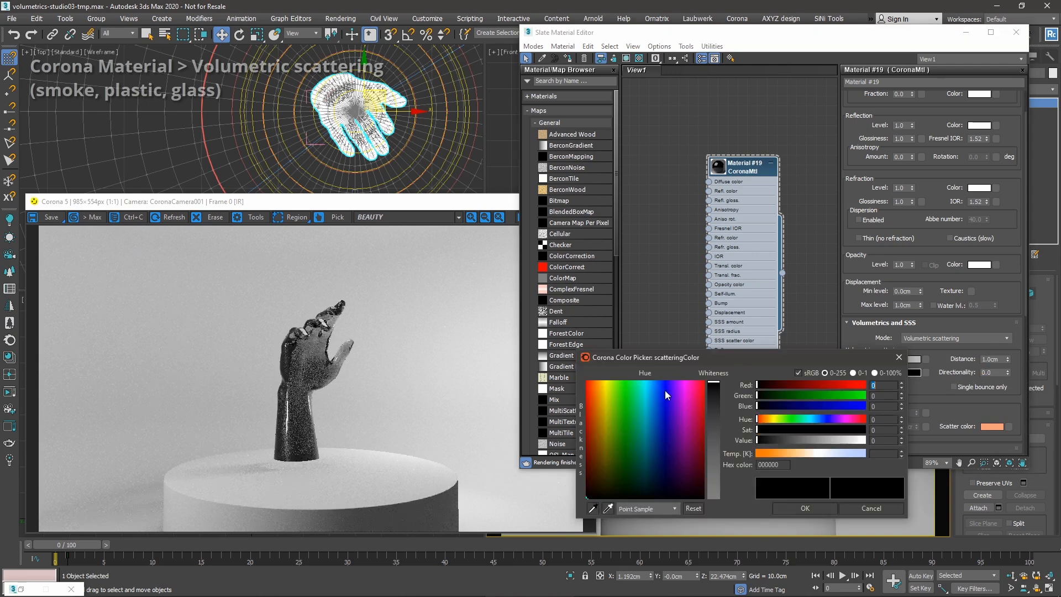
left_click_drag(612, 448, 632, 445)
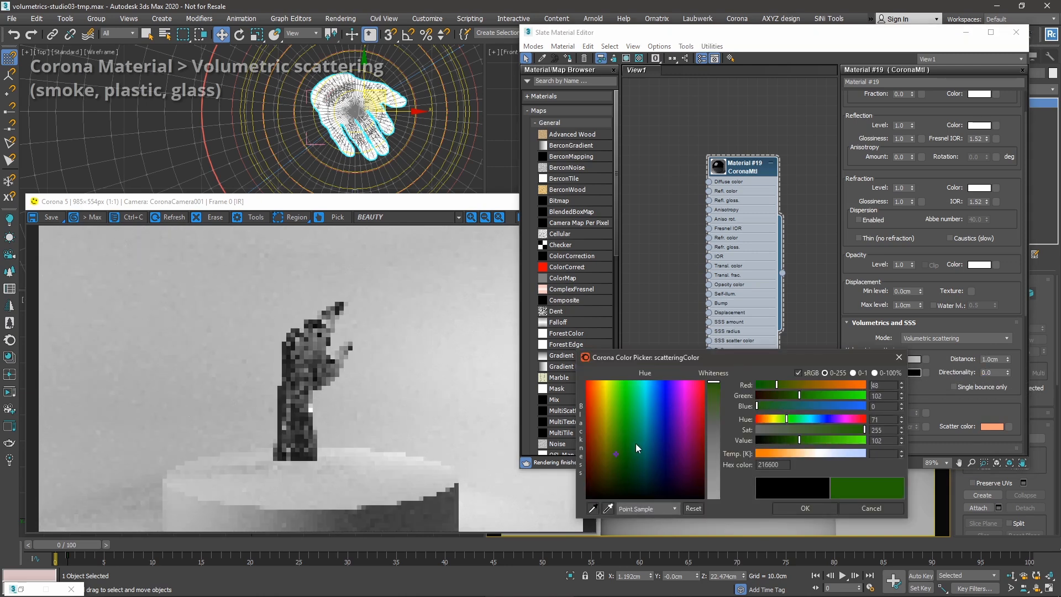
left_click(794, 506)
Inspect the green glass hand in the magnified render window.
left_click(281, 350)
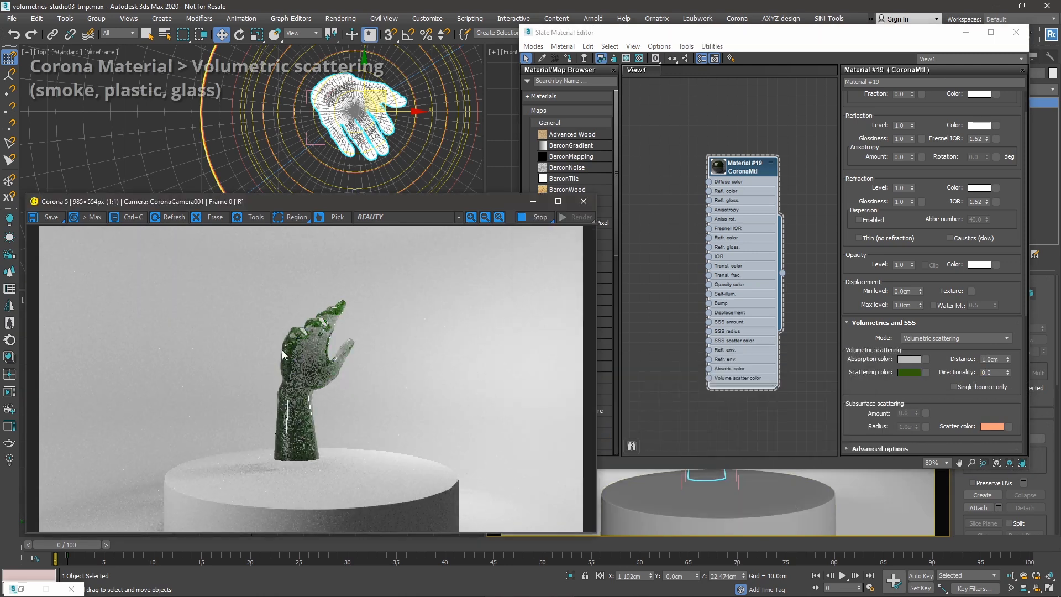
scroll(282, 350, "up", 1)
middle_click_drag(412, 328, 382, 347)
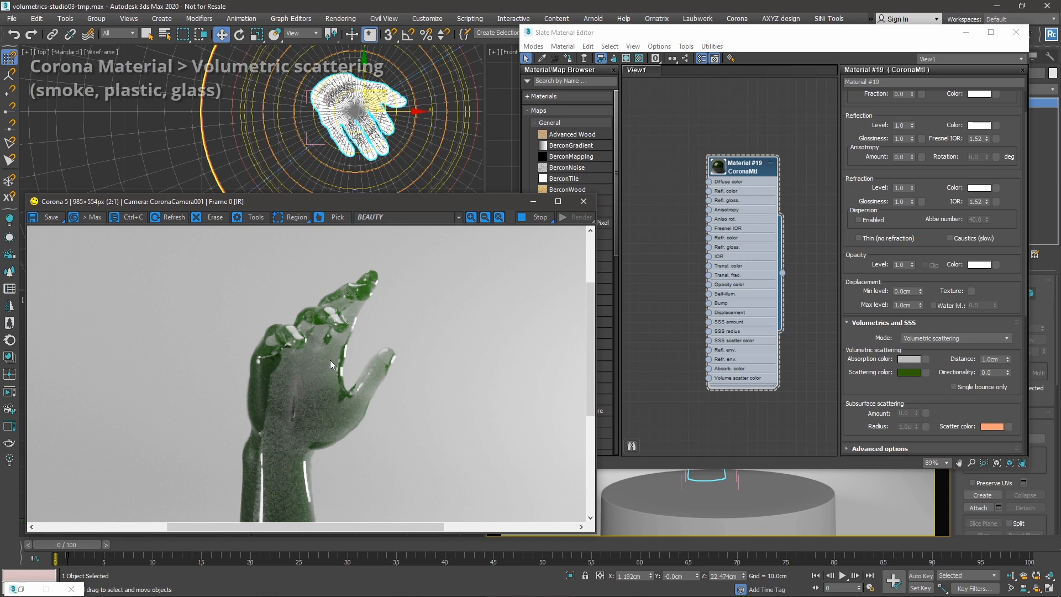
middle_click_drag(339, 361, 320, 374)
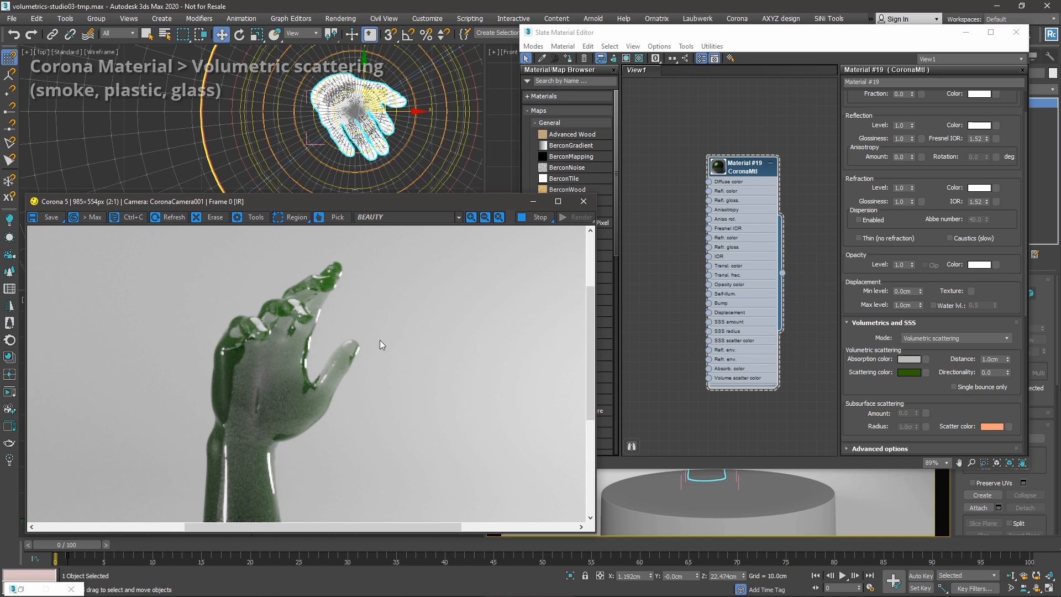
scroll(380, 344, "down", 1)
Switch the lower-right viewport to free perspective and select the back light.
left_click(966, 32)
right_click(742, 409)
key("p")
middle_click_drag(732, 423, 778, 427, "alt")
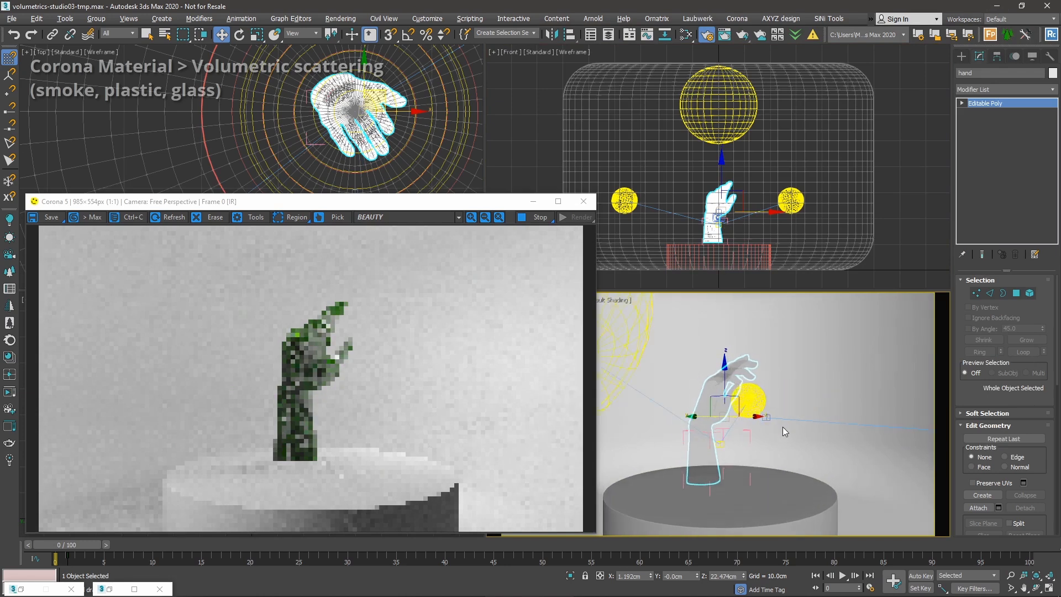
scroll(706, 408, "up", 4)
scroll(708, 407, "up", 2)
mouse_move(717, 403)
middle_mouse_down("alt")
mouse_move(746, 403)
mouse_move(719, 402)
middle_mouse_up("alt")
left_click(685, 381)
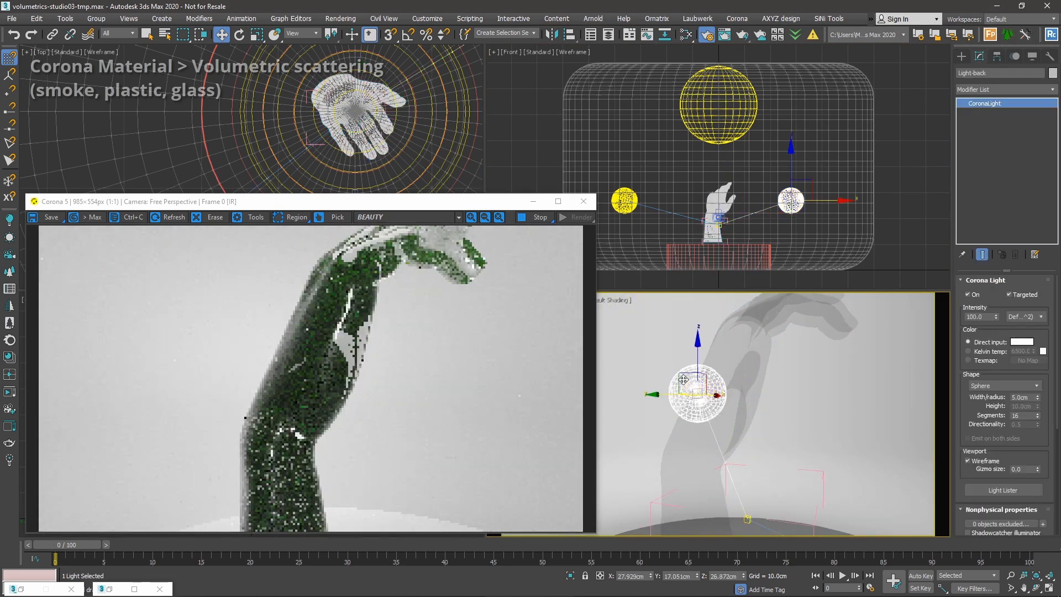
Switch off both top lights, Light-top002 and Light-top.
scroll(975, 398, "down", 4)
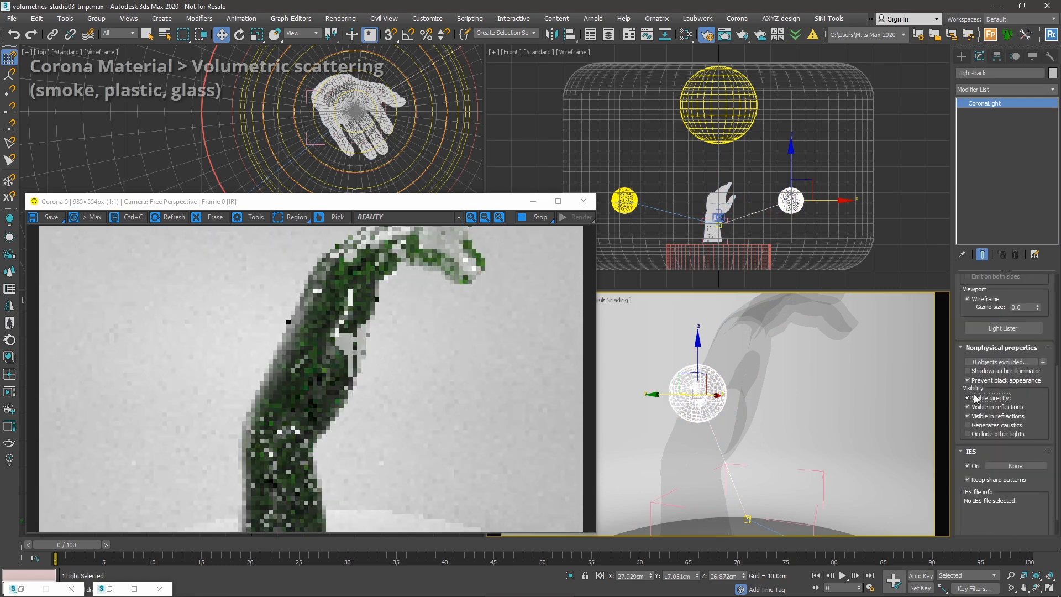
middle_click_drag(717, 424, 698, 425, "alt")
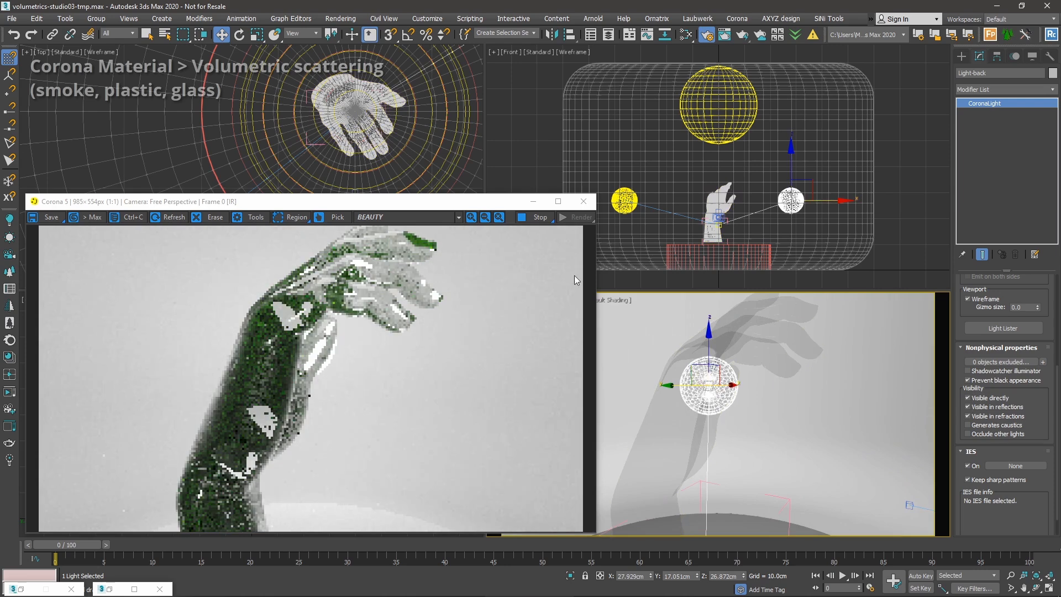
left_click(623, 199)
scroll(987, 290, "up", 6)
left_click(976, 293)
left_click(748, 122)
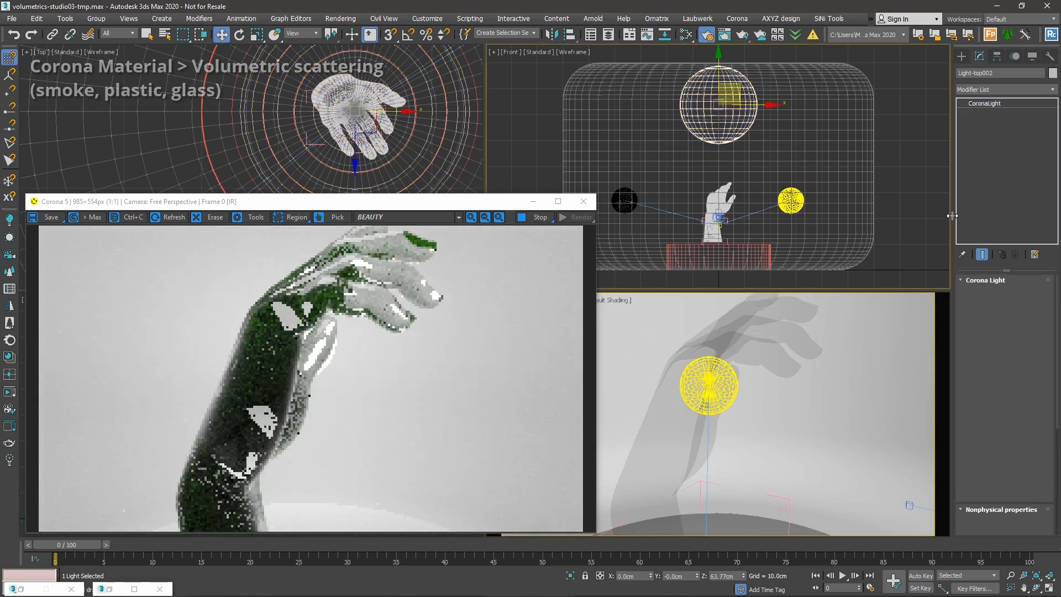
left_click(973, 293)
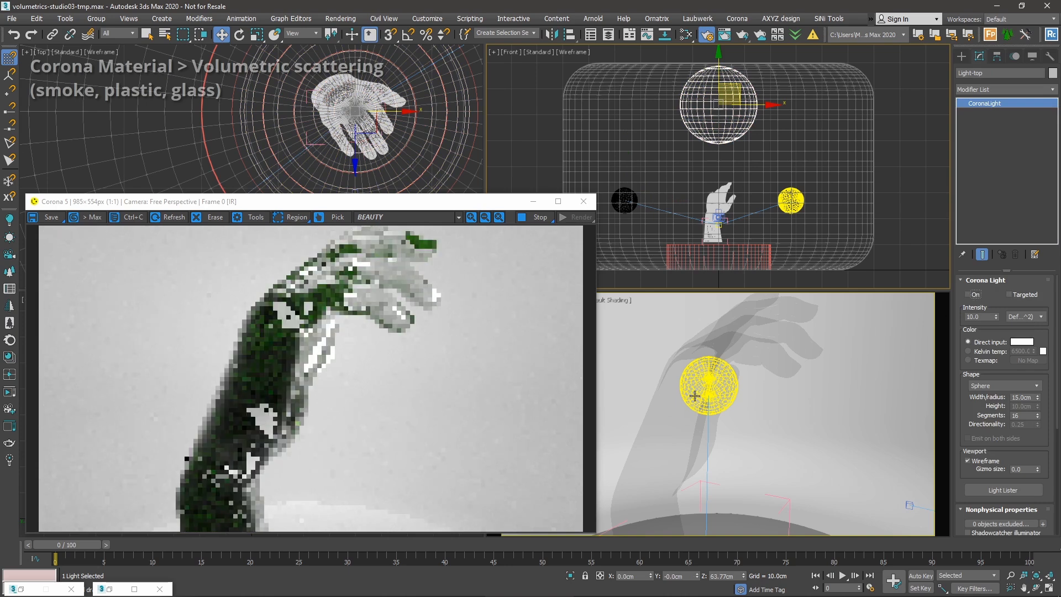
Return the viewport to CoronaCamera001 and restore the Slate Material Editor.
scroll(731, 372, "up", 3)
scroll(731, 373, "up", 2)
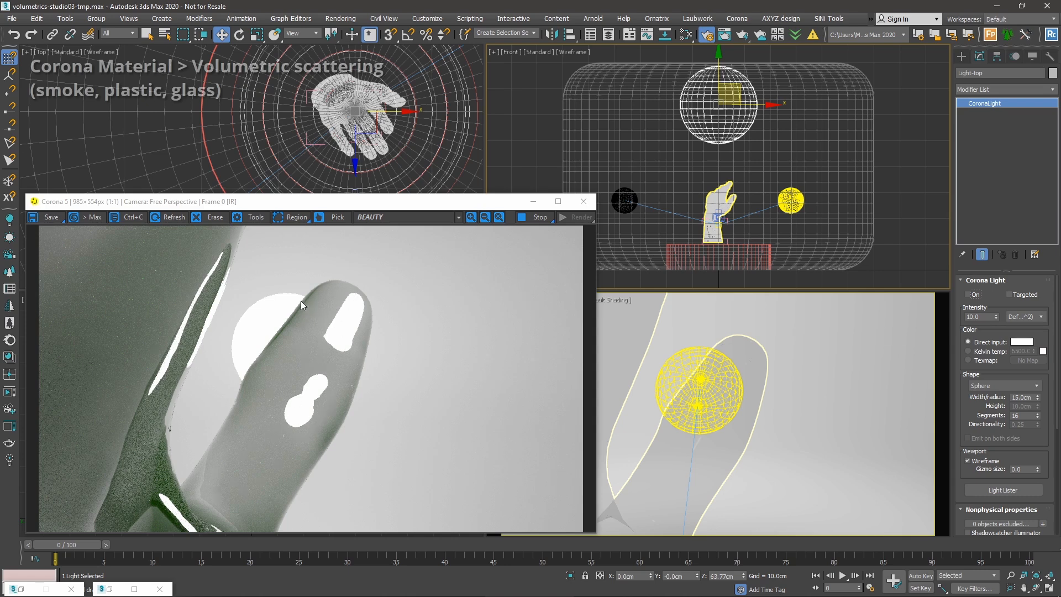
scroll(758, 395, "down", 8)
middle_click_drag(808, 421, 756, 442, "alt")
key("c")
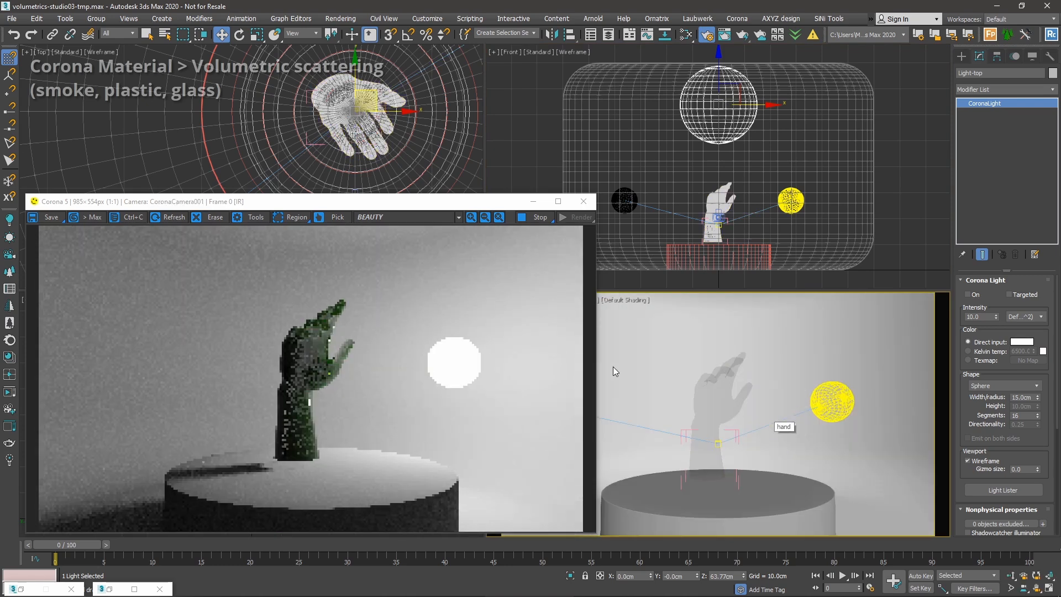
left_click(109, 589)
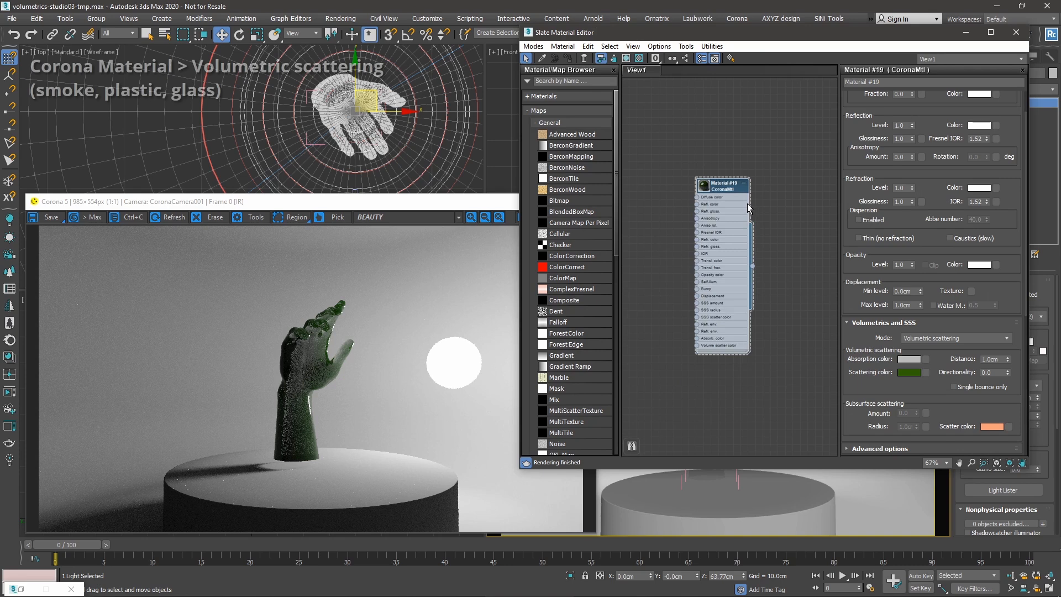
left_click(915, 338)
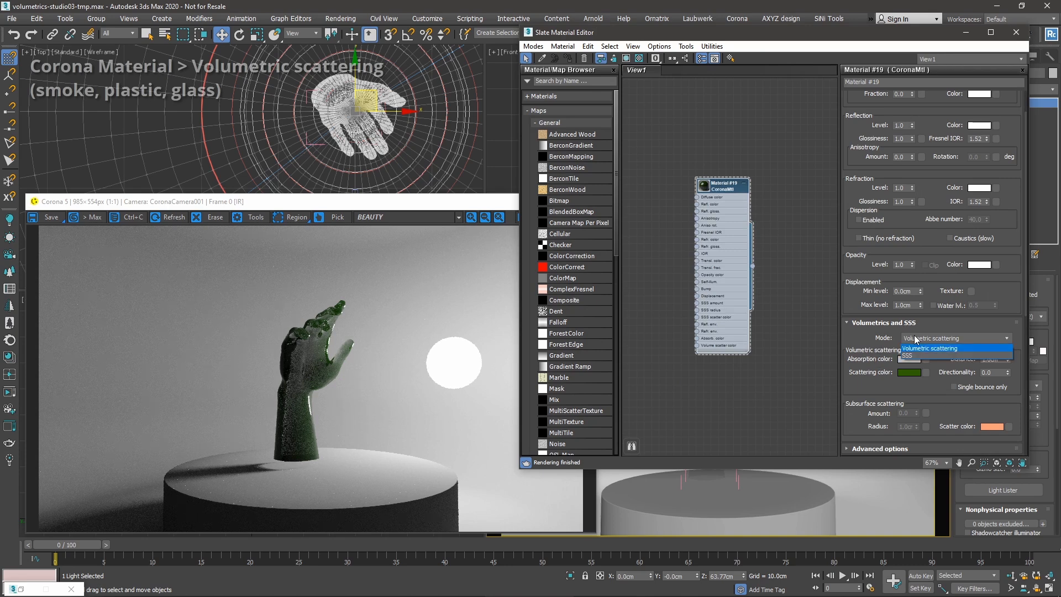
left_click(915, 349)
scroll(879, 301, "up", 2)
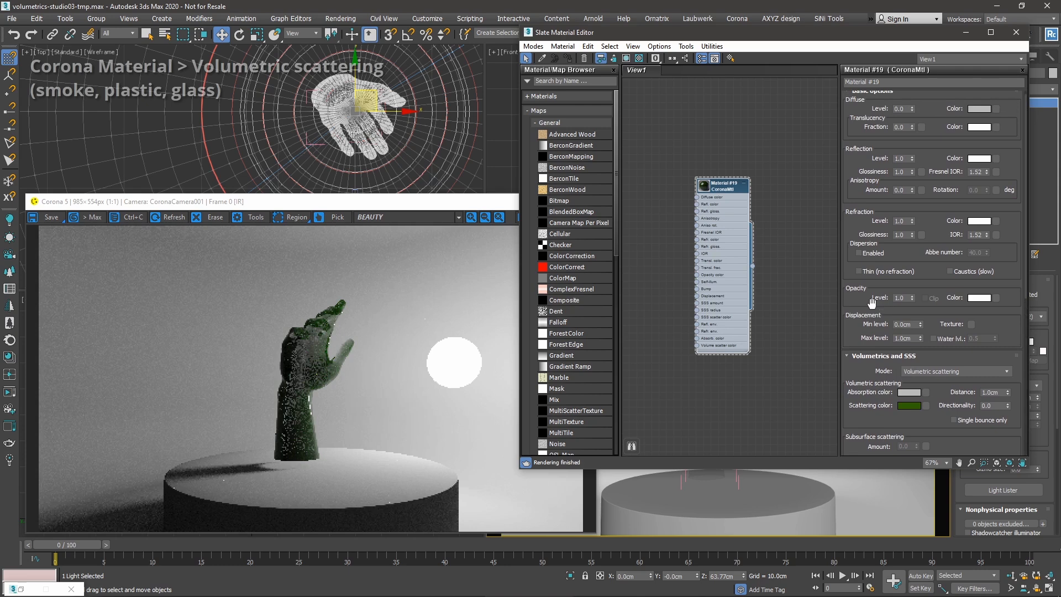
scroll(877, 301, "up", 1)
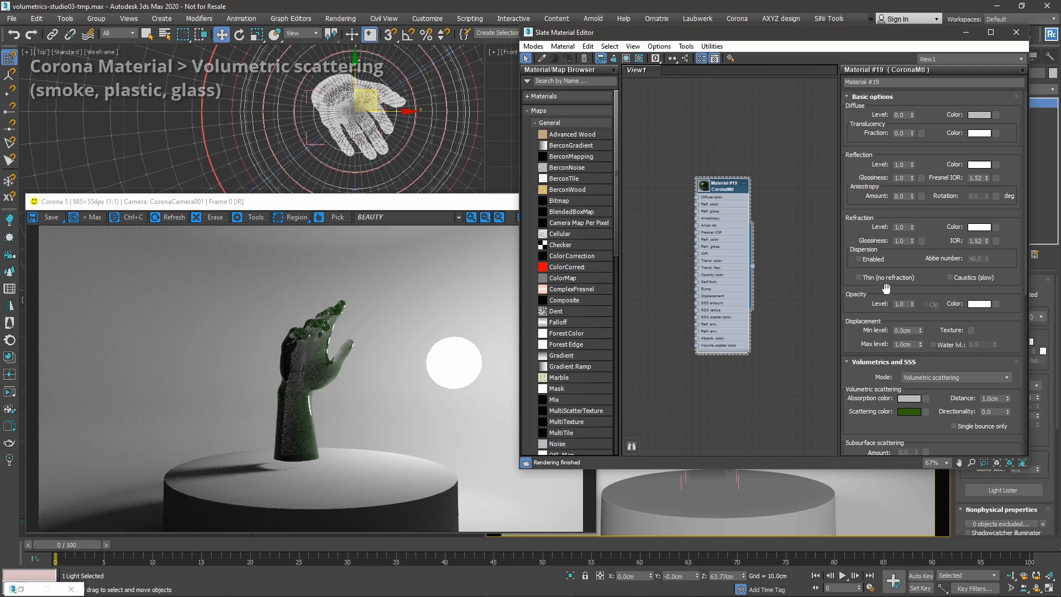
double_click(904, 132)
left_click(899, 227)
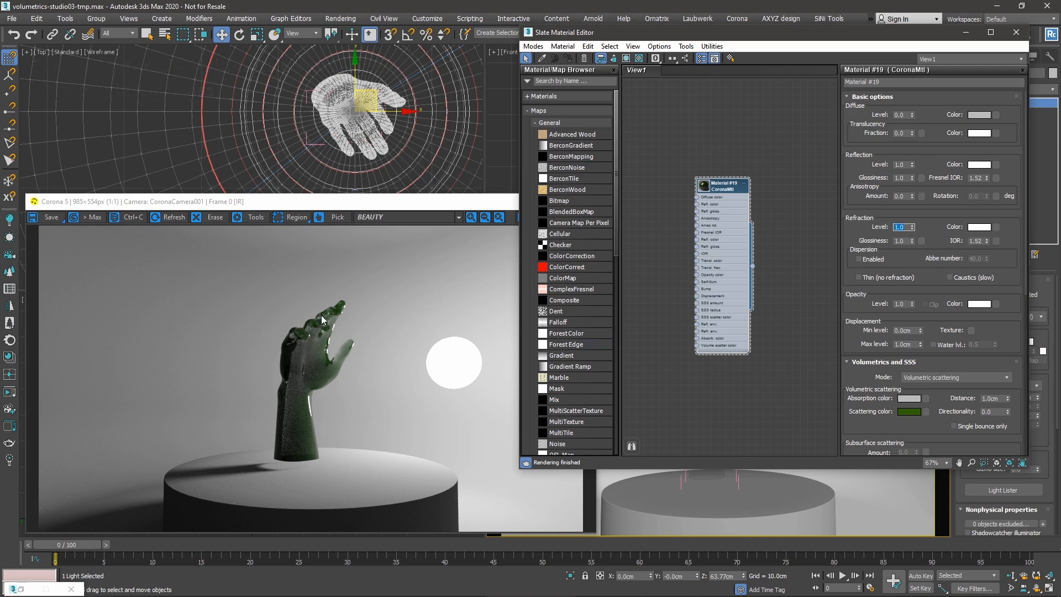